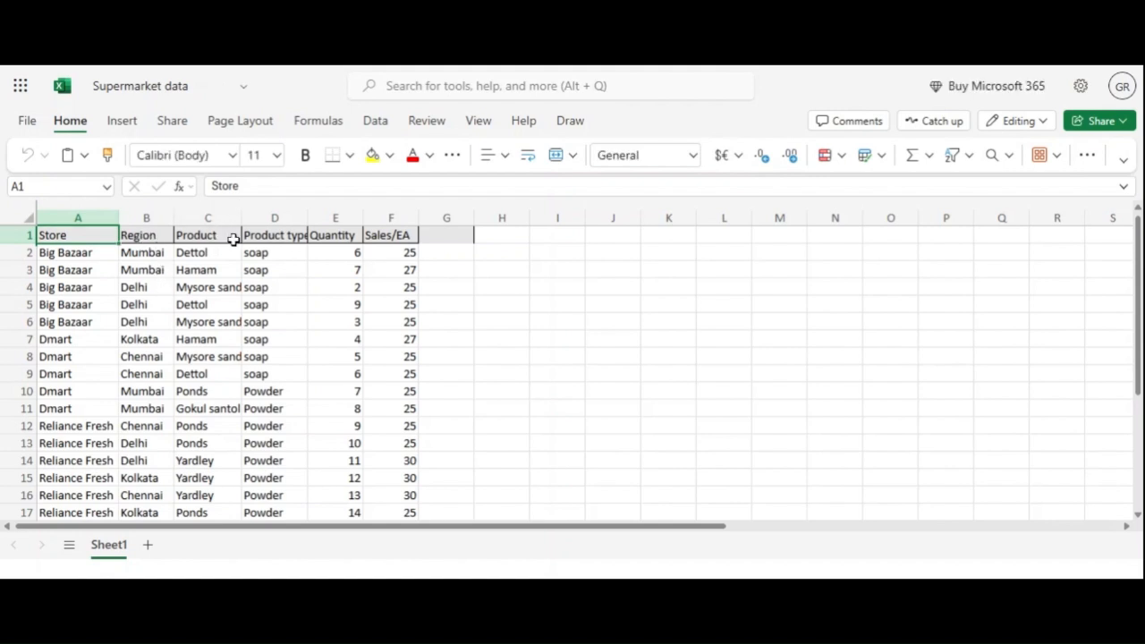
# Widen the Product type column so that its full header fits
pyautogui.click(280, 240)
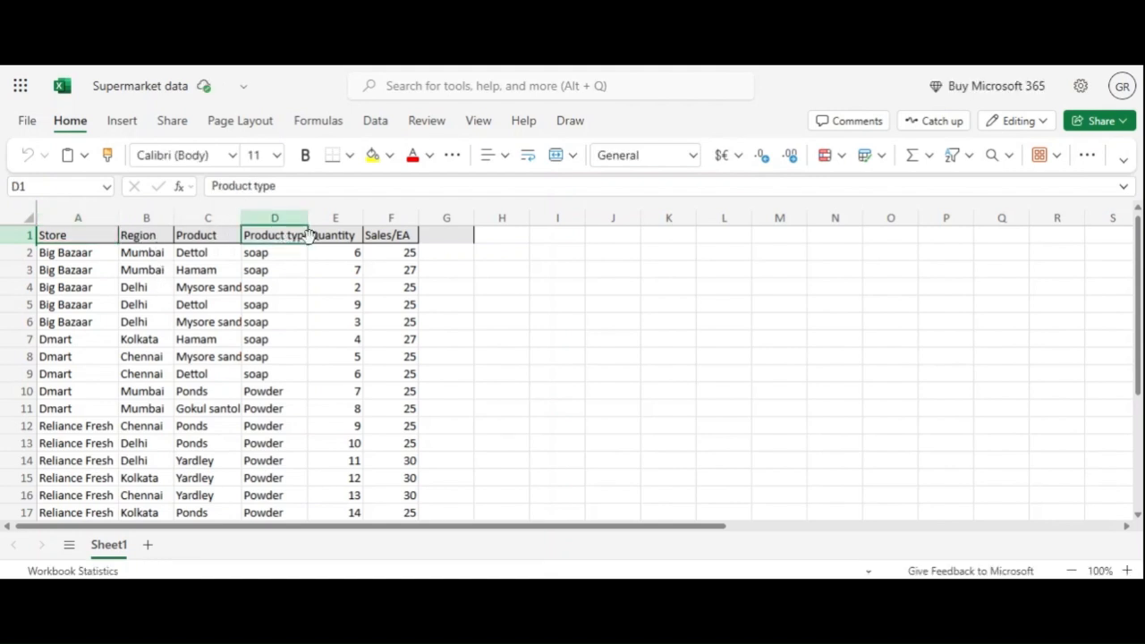
pyautogui.click(320, 237)
pyautogui.click(389, 238)
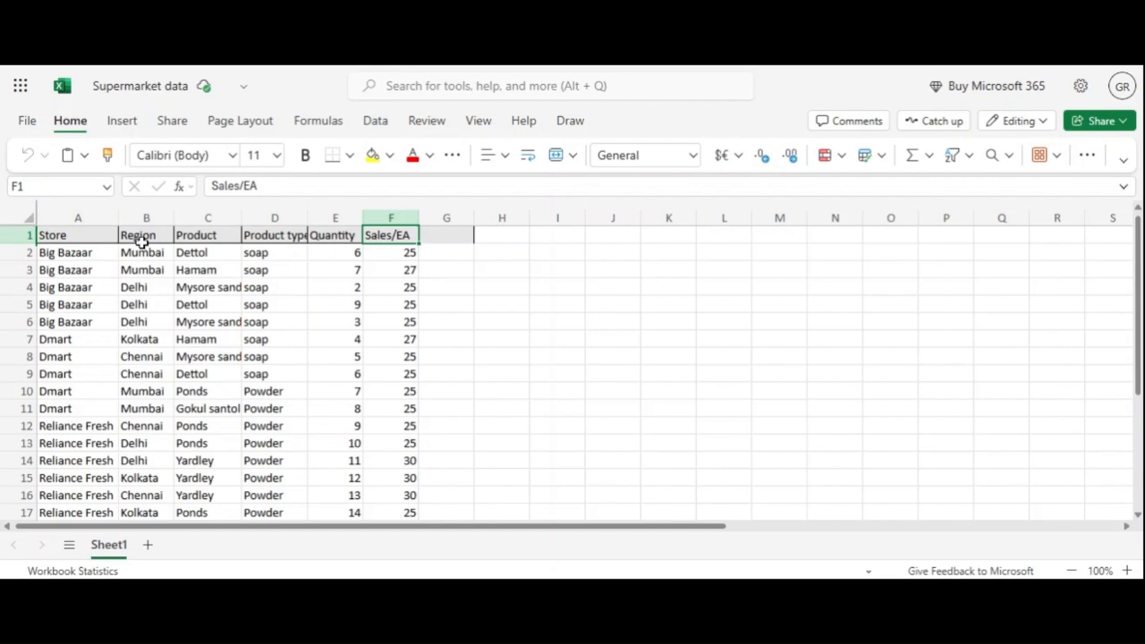
pyautogui.moveTo(307, 219); pyautogui.dragTo(398, 222)
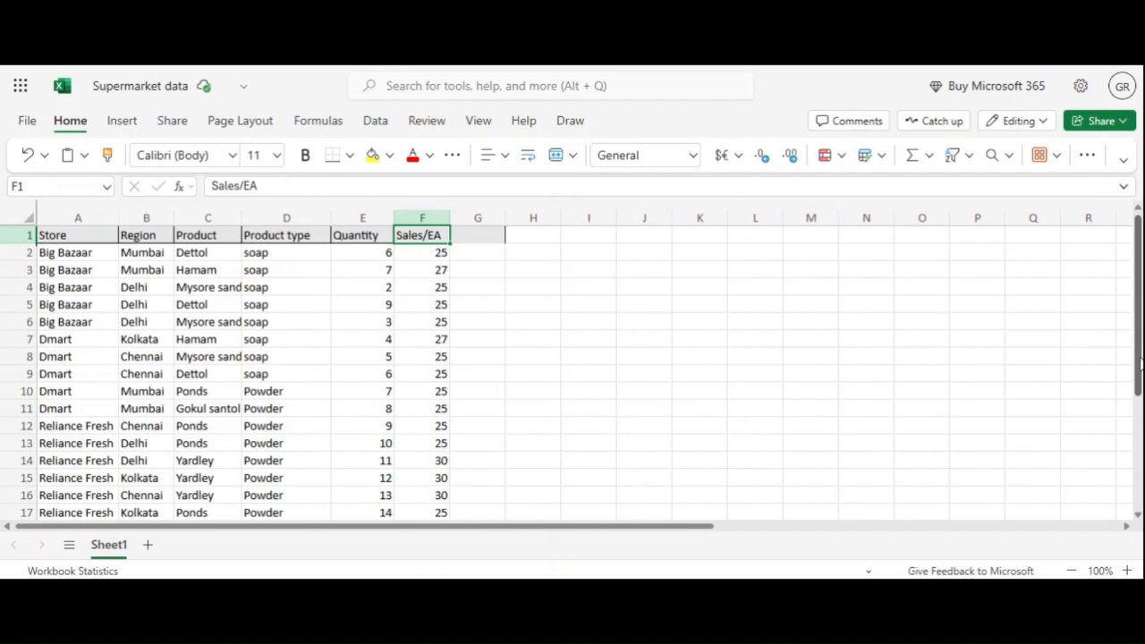
# Examine the store and region entries down to the last data row and the headers from Store to Product type
pyautogui.scroll(-1, 1139, 361)
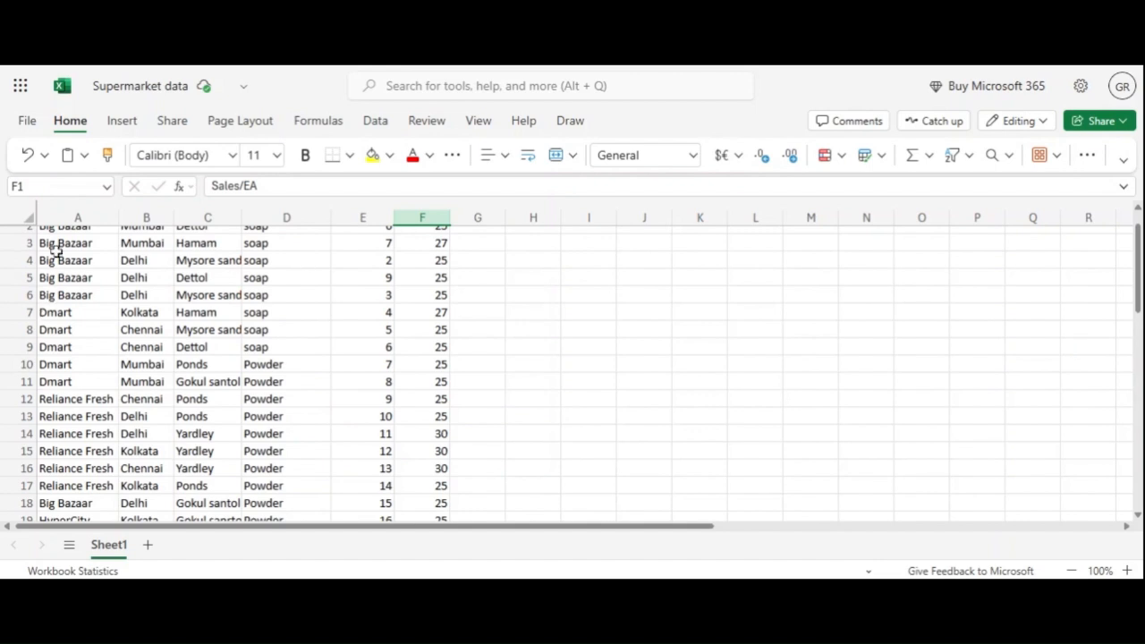
pyautogui.moveTo(55, 244); pyautogui.dragTo(49, 379)
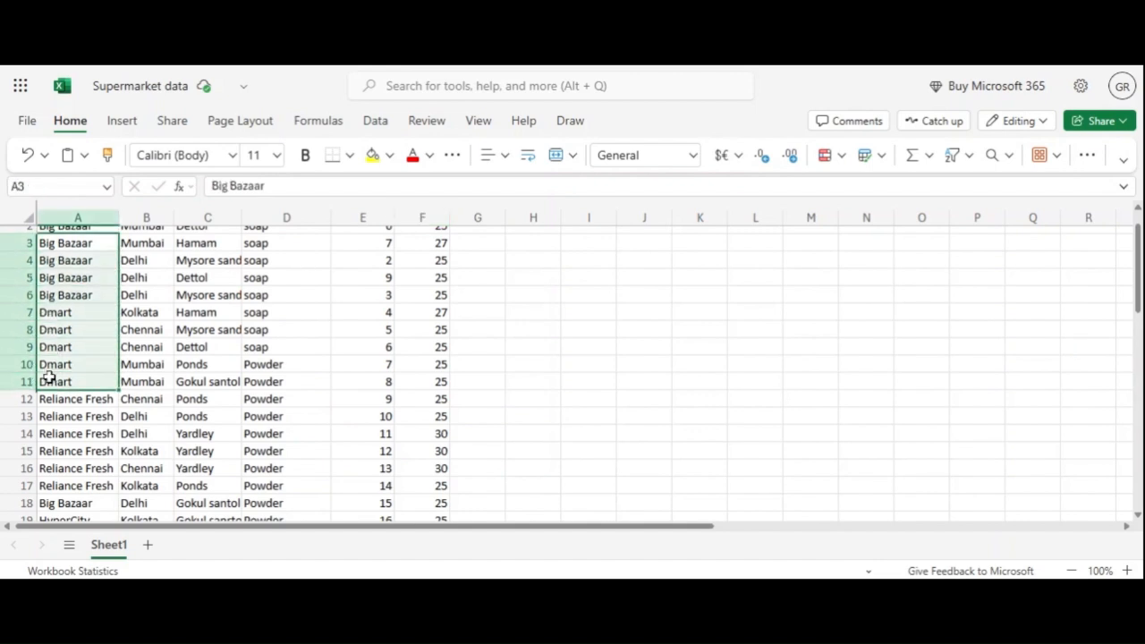
pyautogui.moveTo(134, 295); pyautogui.dragTo(132, 400)
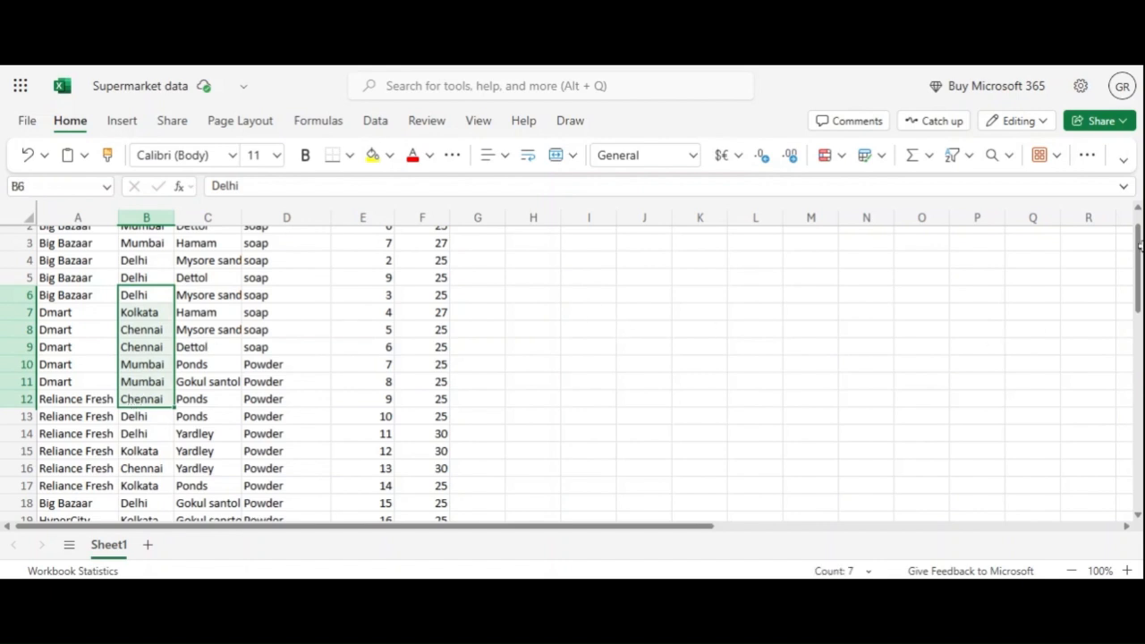
pyautogui.scroll(2, 1137, 251)
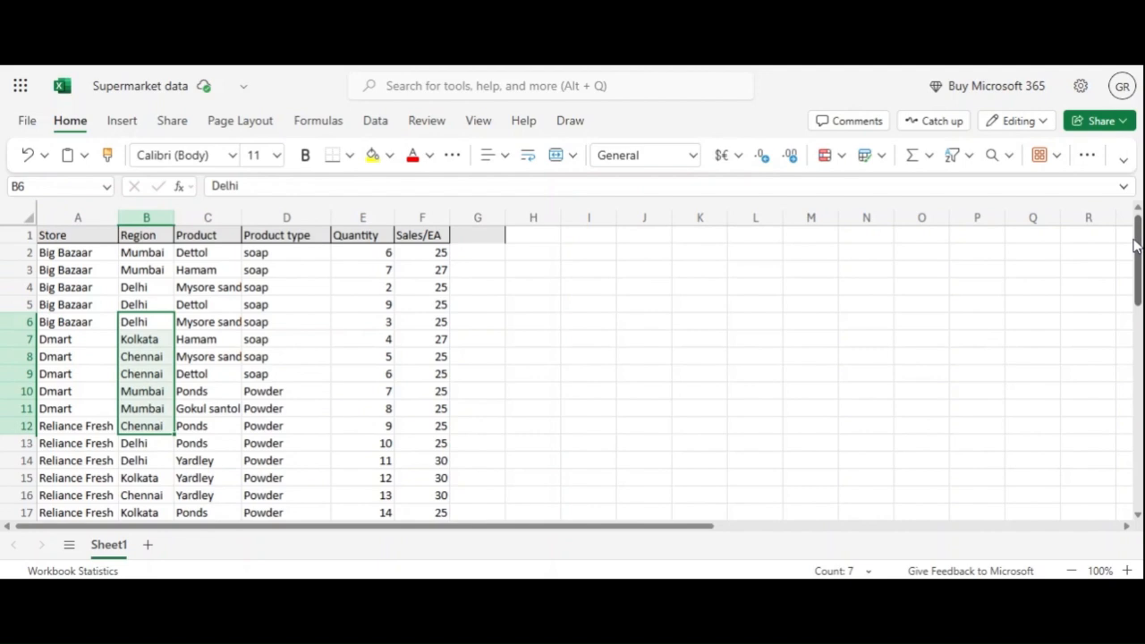
pyautogui.scroll(-3, 1135, 246)
pyautogui.scroll(3, 1136, 246)
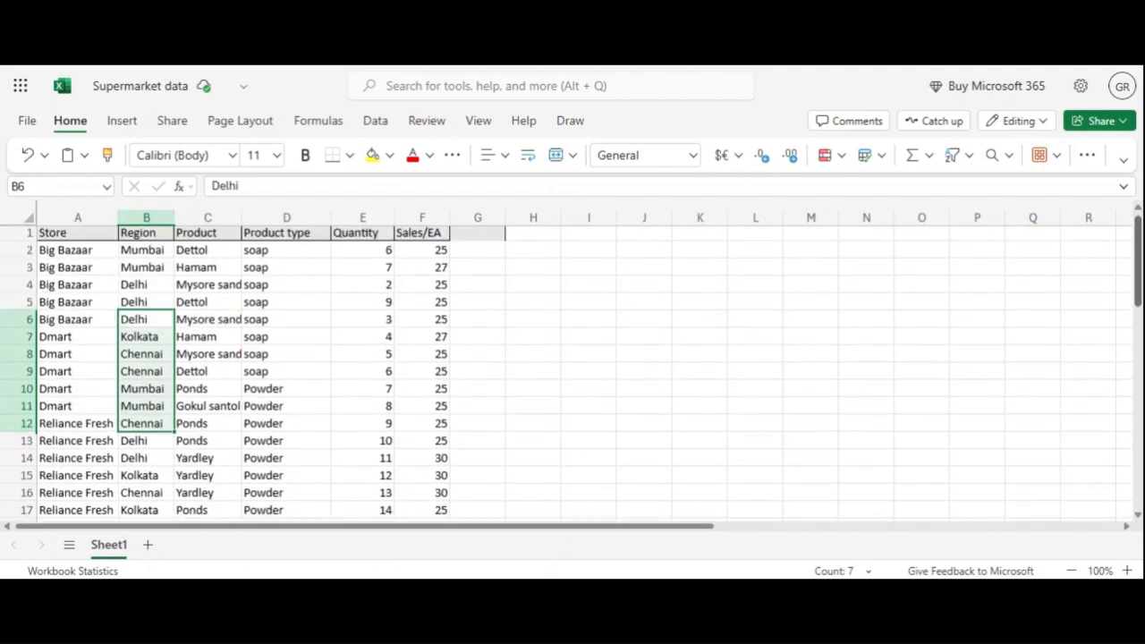
pyautogui.scroll(-3, 1136, 246)
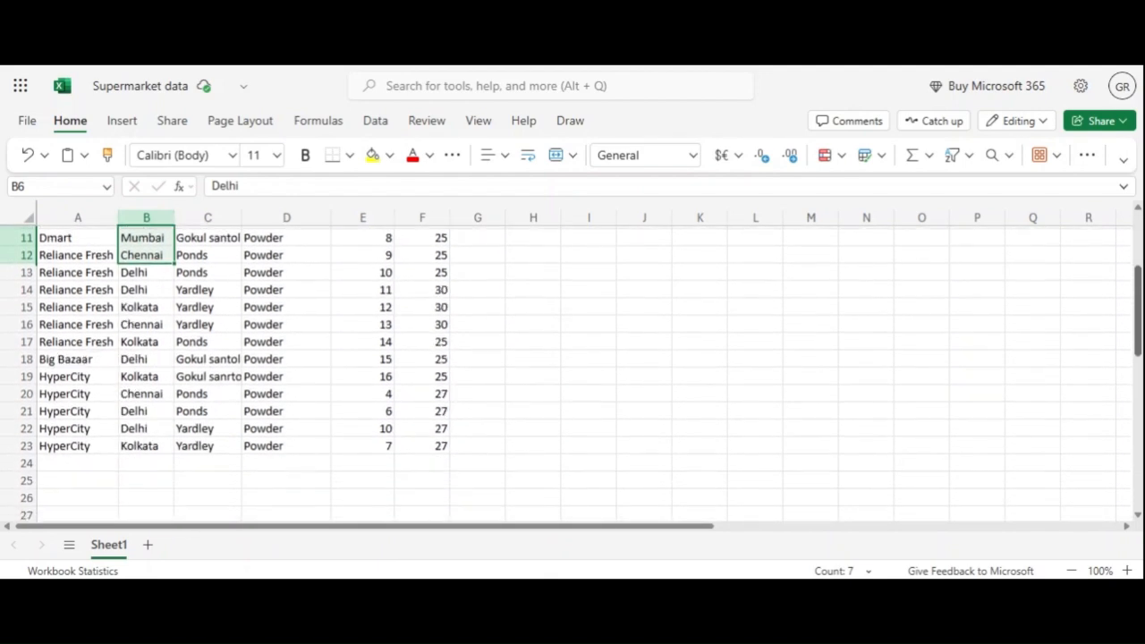
pyautogui.scroll(1, 1136, 246)
pyautogui.scroll(2, 1136, 246)
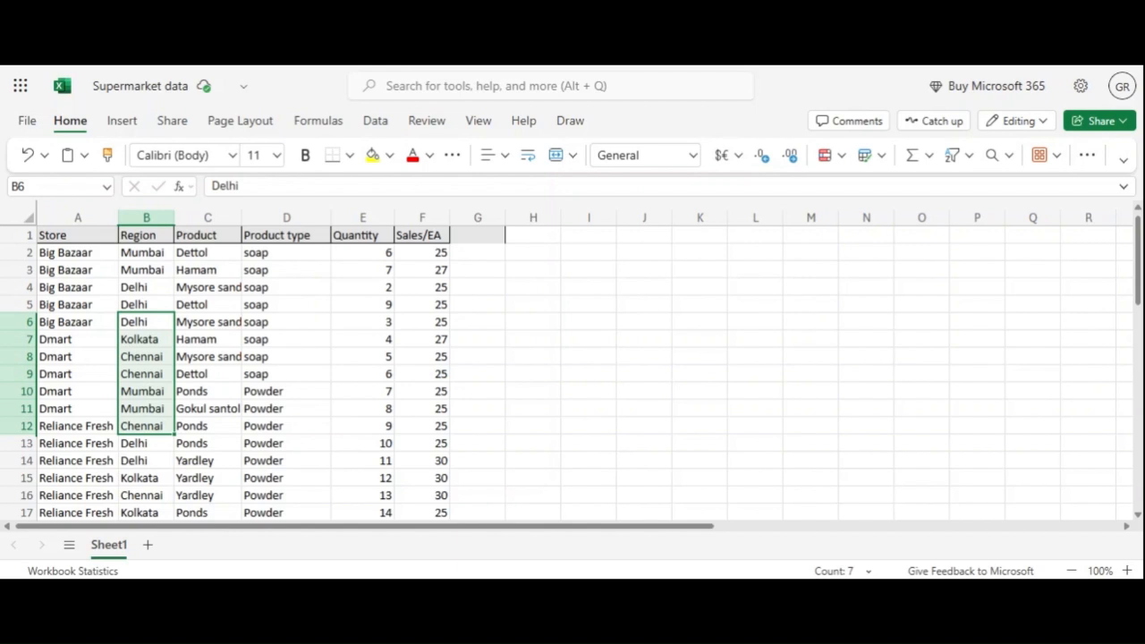
pyautogui.moveTo(68, 233); pyautogui.dragTo(283, 239)
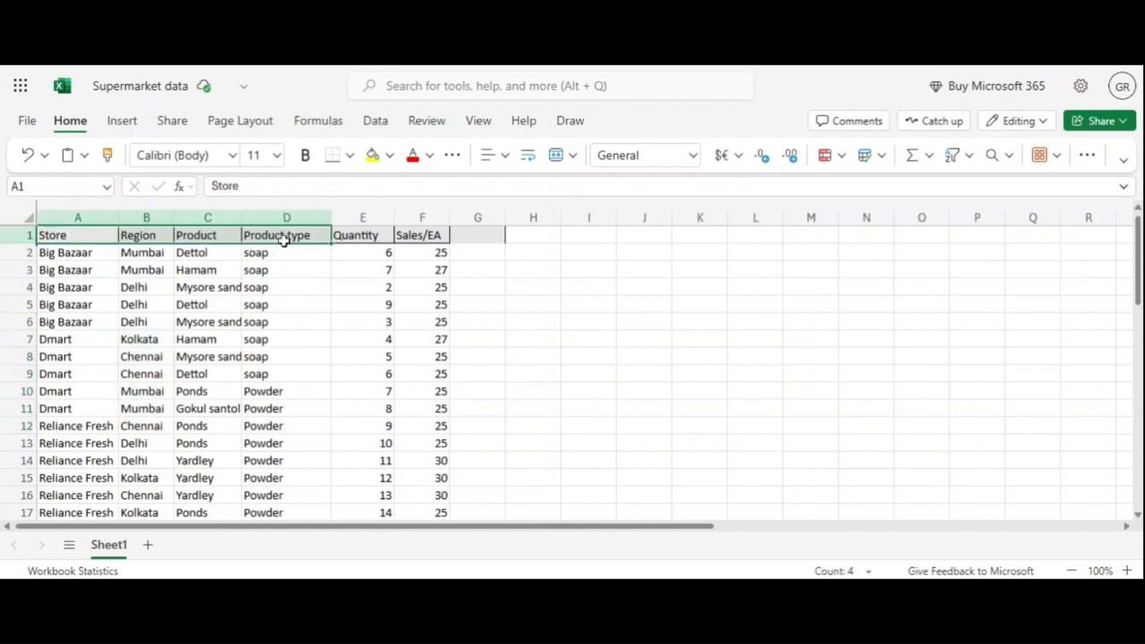
# Enter the heading "Dimensions" in cell L4
pyautogui.click(805, 355)
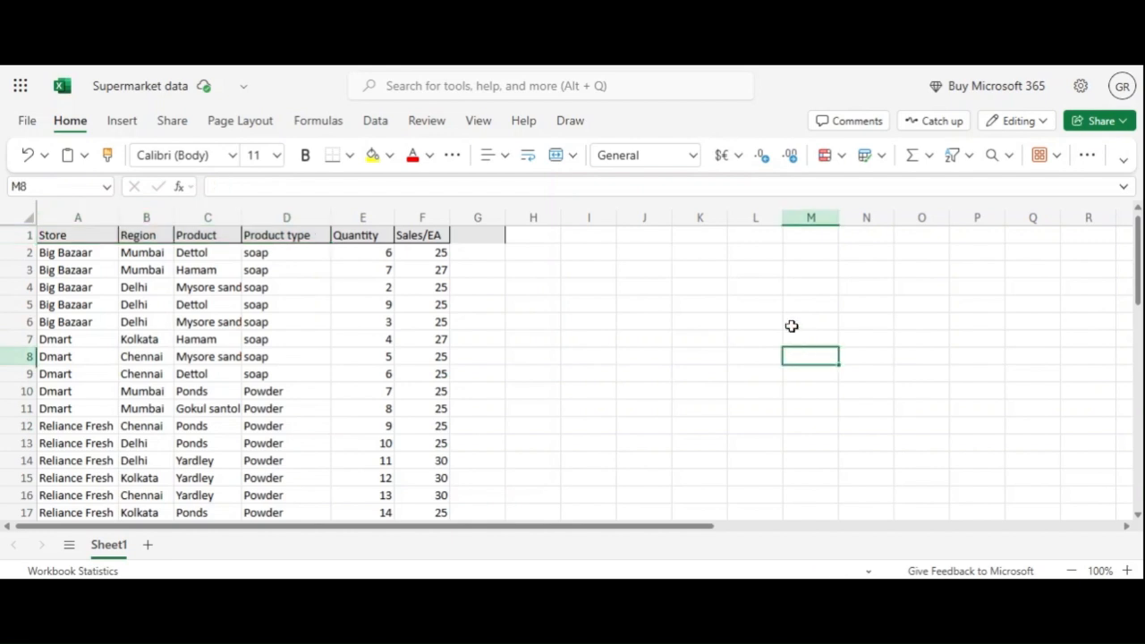
pyautogui.click(731, 288)
pyautogui.write('Dimenn')
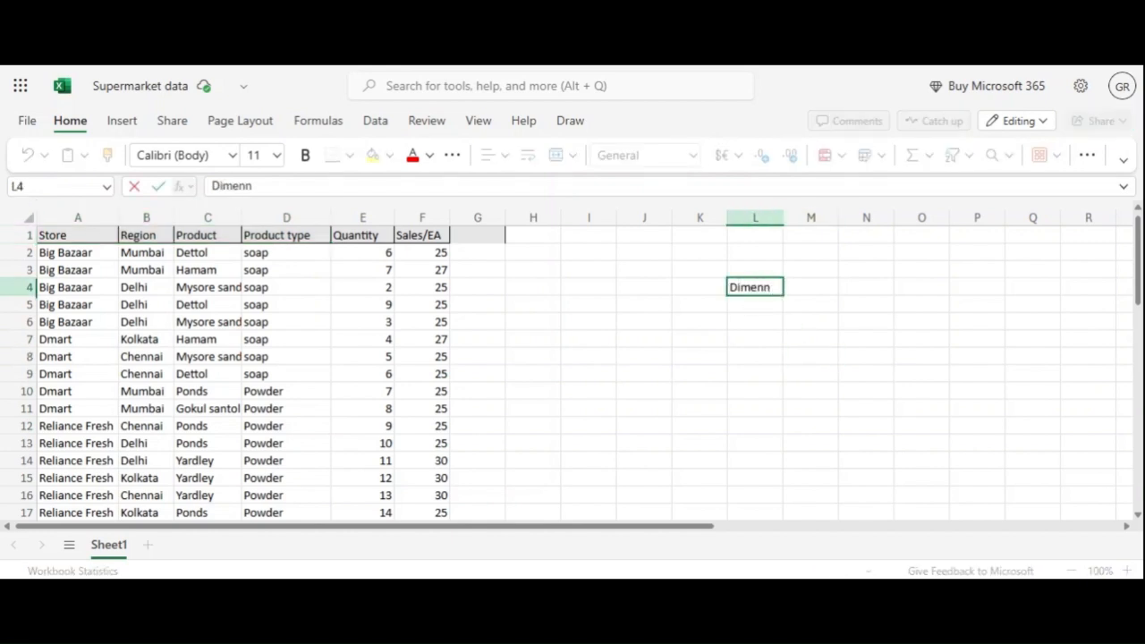
pyautogui.press('BackSpace')
pyautogui.write('sions')
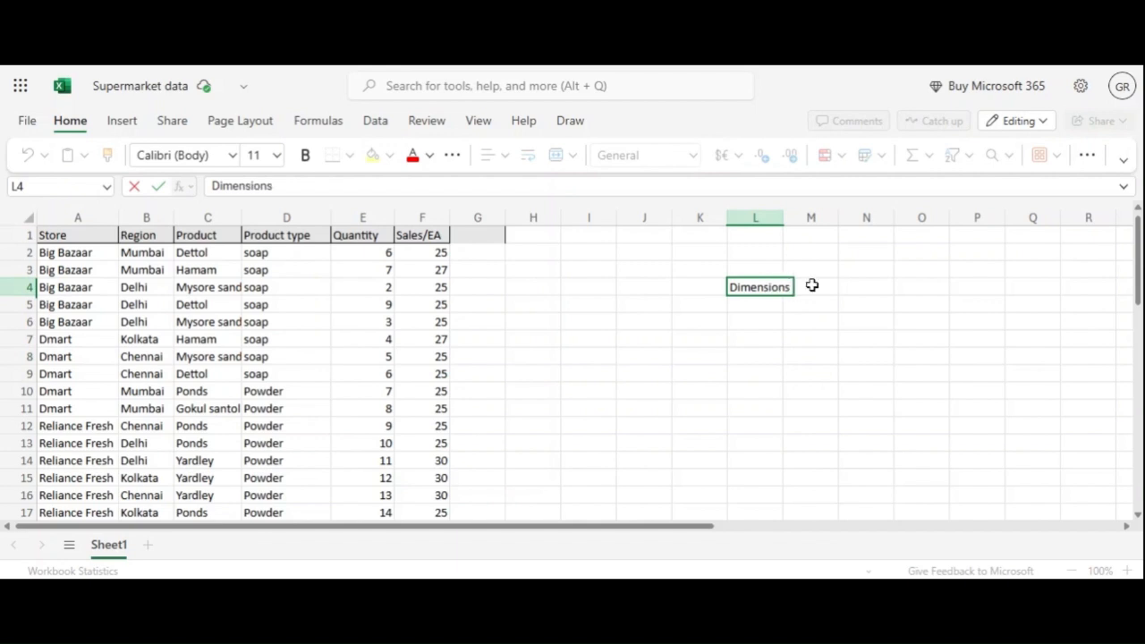
# Enter "MAsterdata" in cell M4 and turn off automatic text fitting
pyautogui.click(810, 287)
pyautogui.write('M')
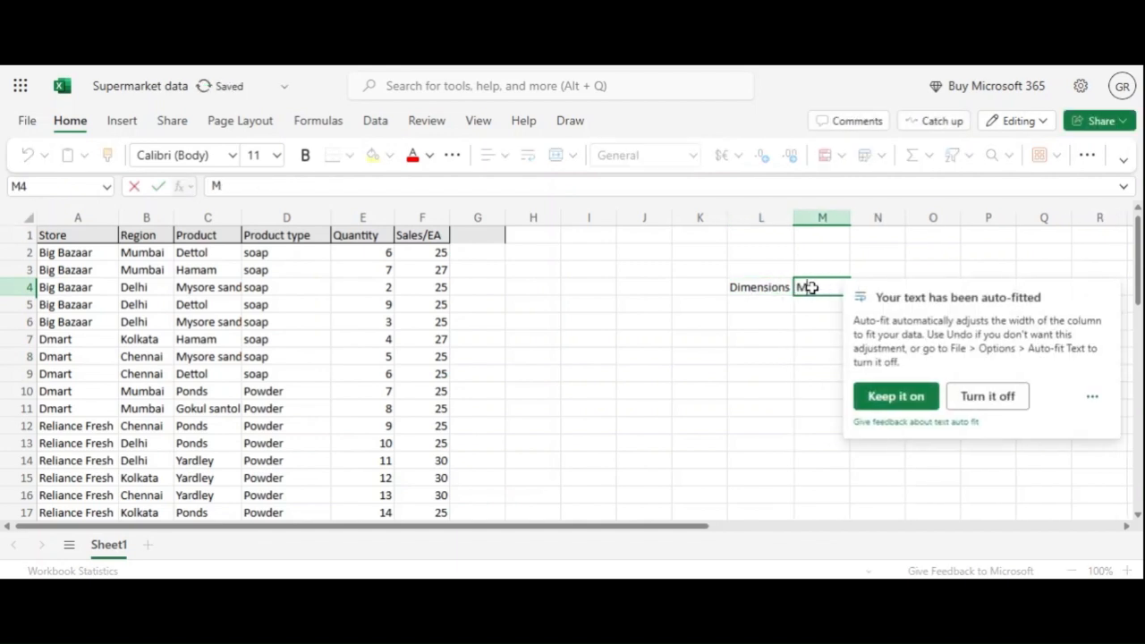
pyautogui.write('Asterdata')
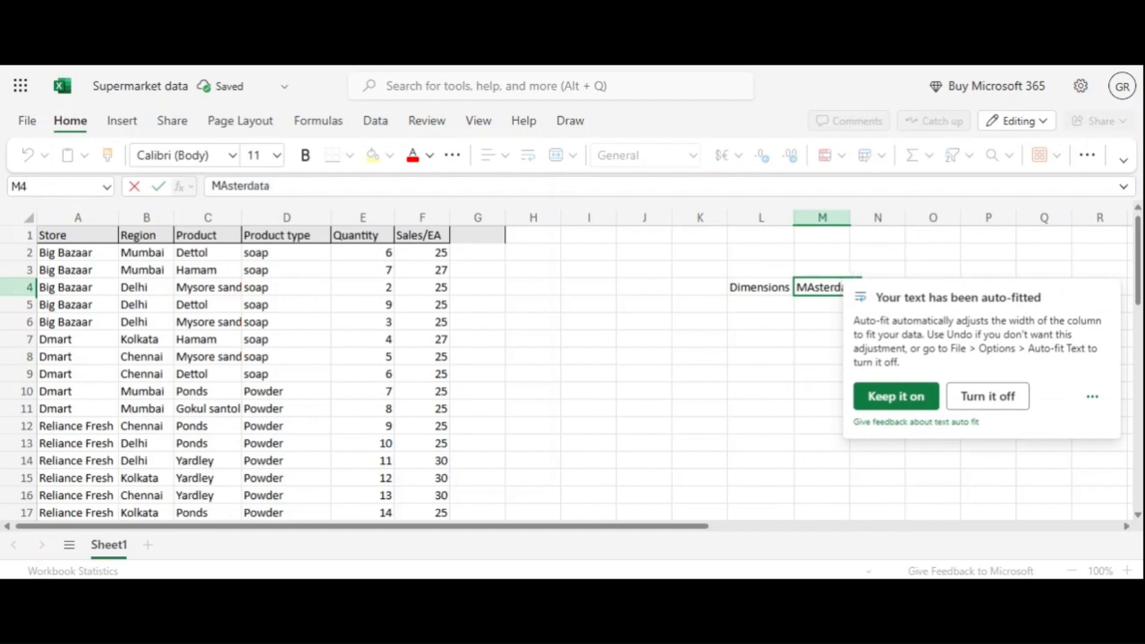
pyautogui.click(980, 398)
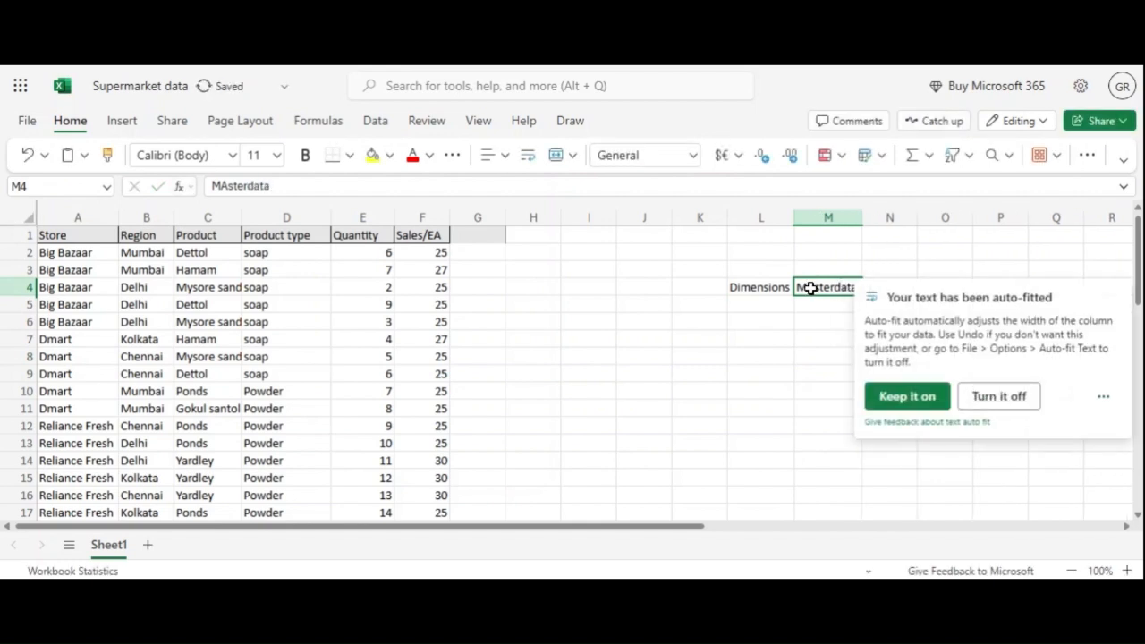
# Move the "MAsterdata" entry from M4 to L5, directly beneath the Dimensions heading
pyautogui.click(810, 288)
pyautogui.doubleClick(816, 287)
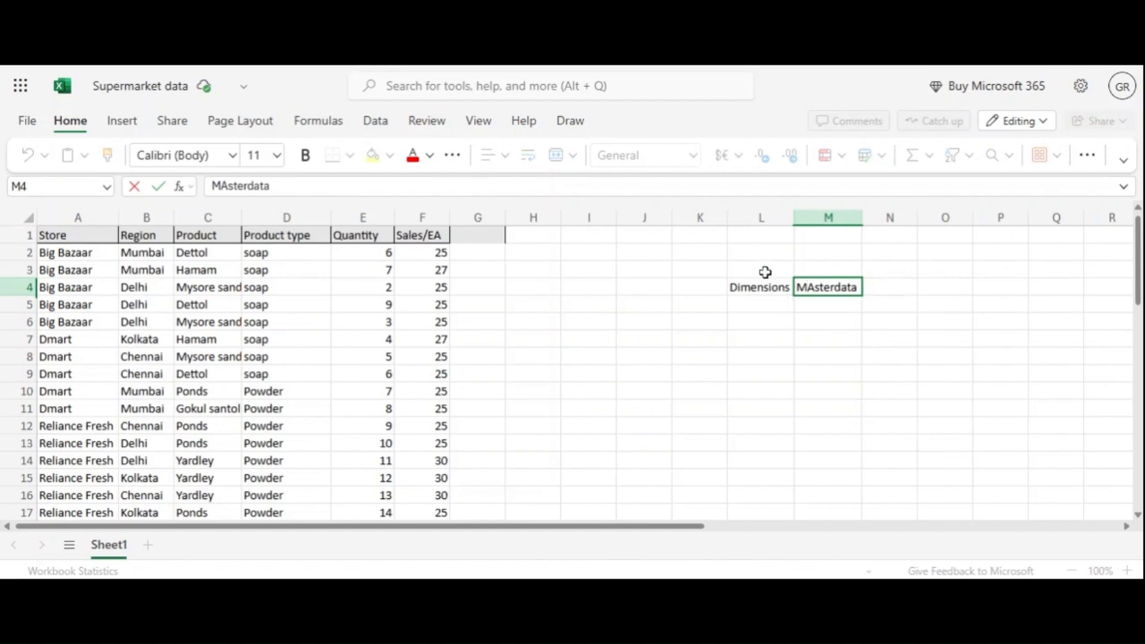
pyautogui.moveTo(748, 296); pyautogui.dragTo(820, 282)
pyautogui.click(819, 282)
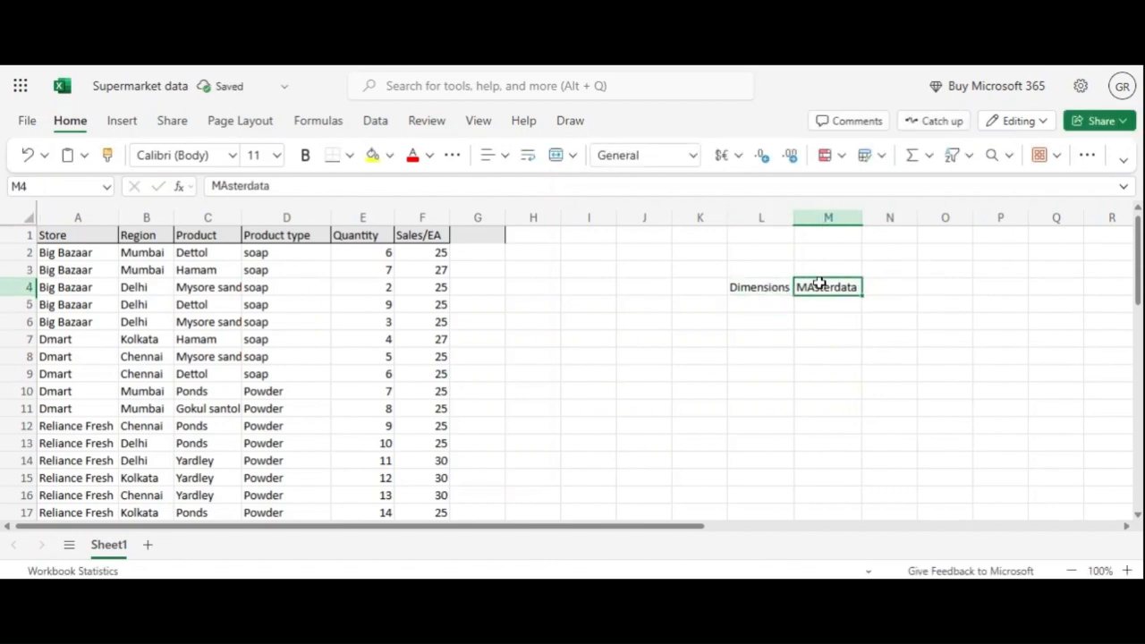
pyautogui.click(772, 283)
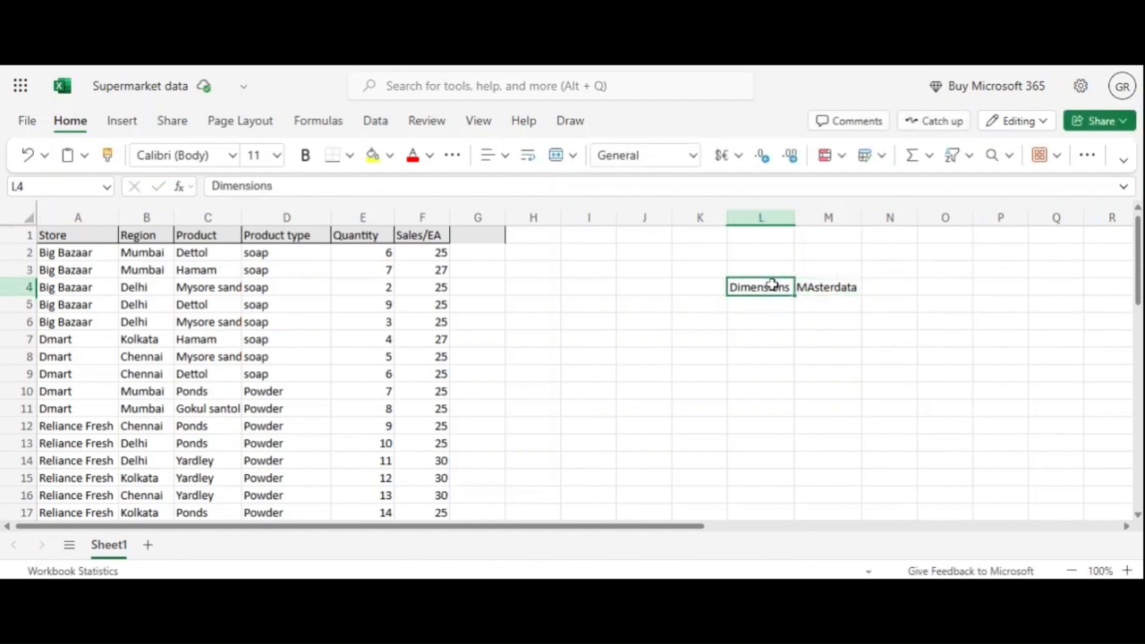
pyautogui.click(808, 290)
pyautogui.moveTo(807, 290); pyautogui.dragTo(762, 304)
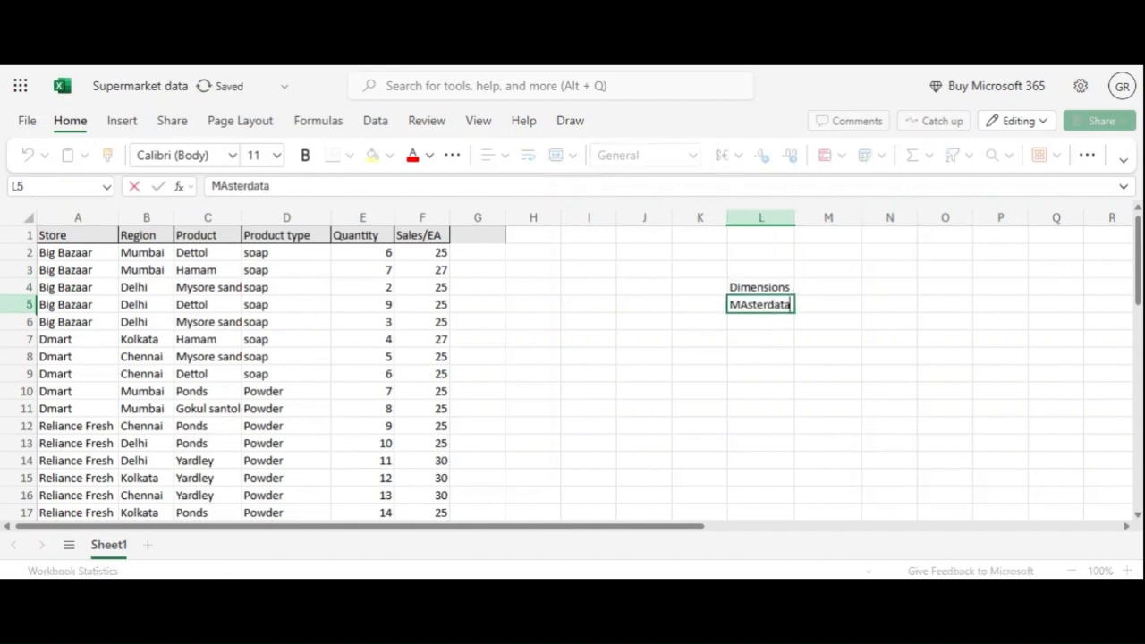
# Enter the heading "Measure" in M4 and apply all borders to the range L4:M6
pyautogui.click(815, 290)
pyautogui.write('Measure')
pyautogui.moveTo(746, 287); pyautogui.dragTo(808, 319)
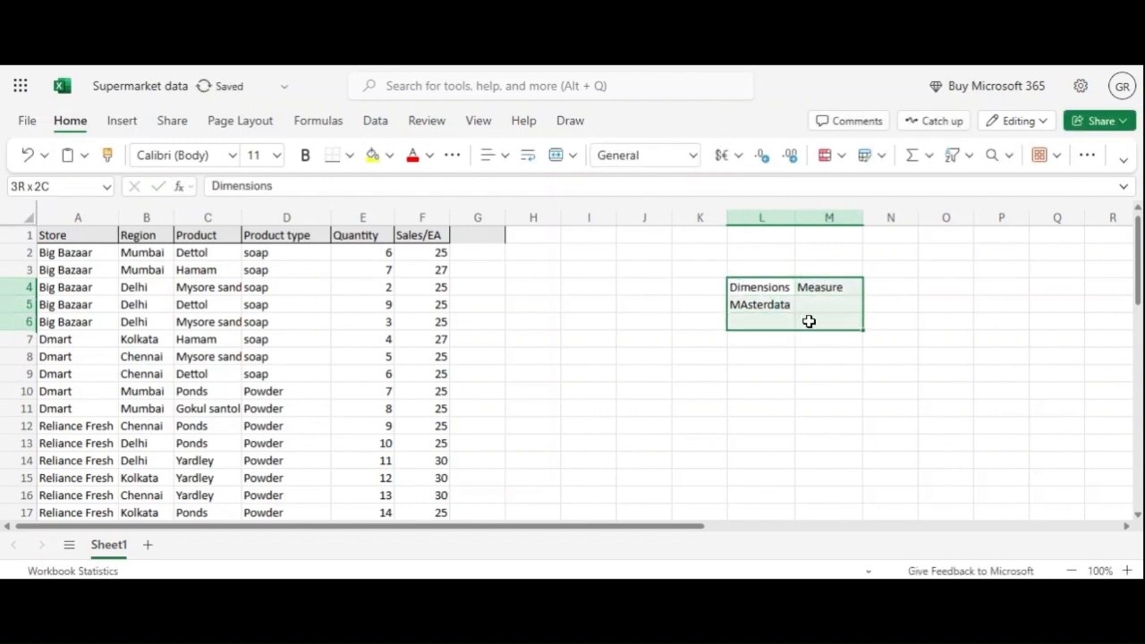
pyautogui.click(350, 157)
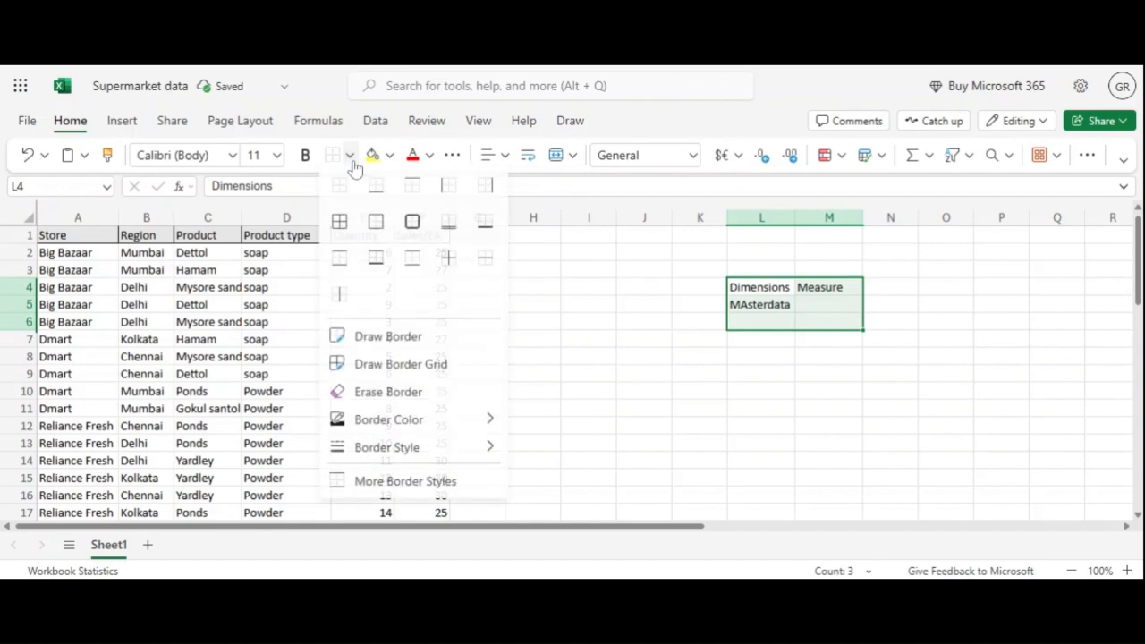
pyautogui.click(339, 233)
# Enter "Values" in M5 beneath Measure and correct the text in L5 to "Masterdata"
pyautogui.click(815, 304)
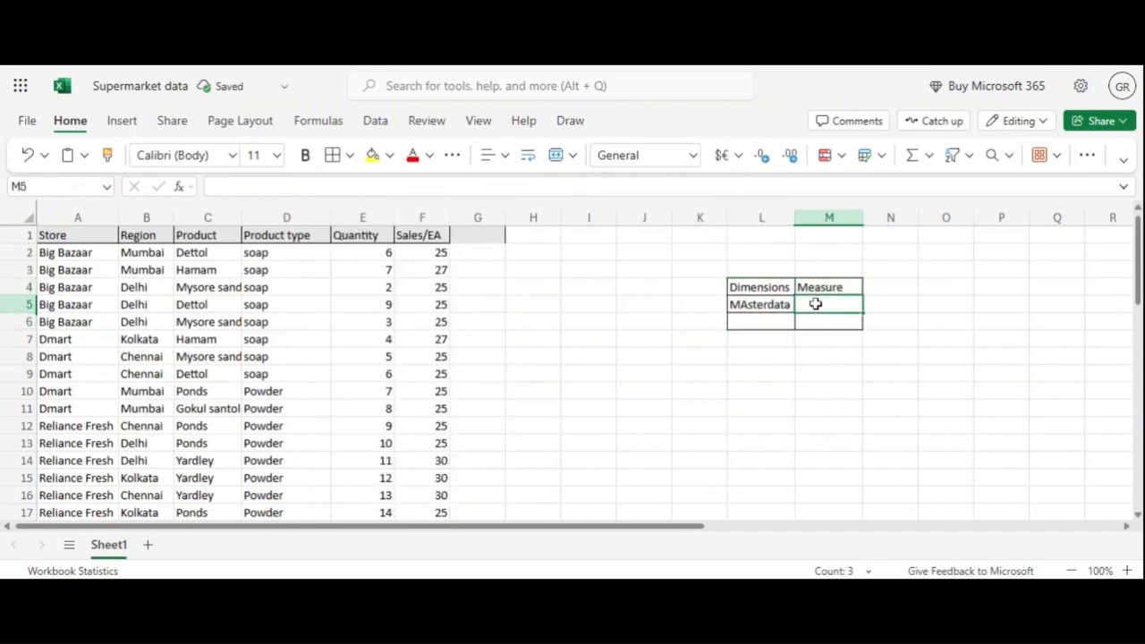
pyautogui.write('Values')
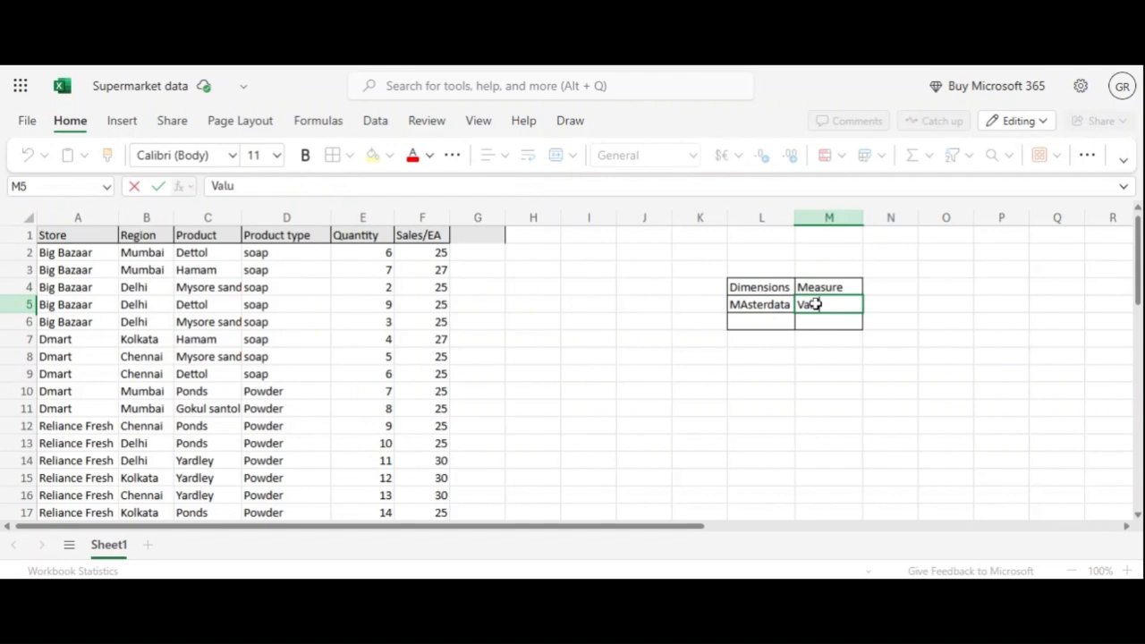
pyautogui.click(748, 307)
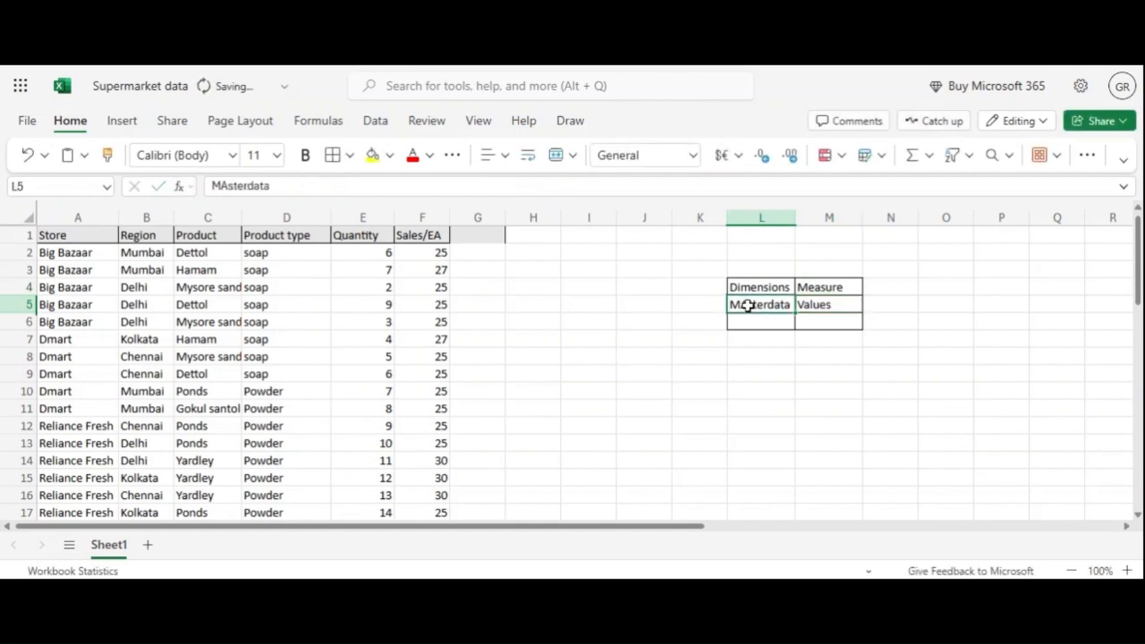
pyautogui.doubleClick(747, 307)
pyautogui.click(748, 305)
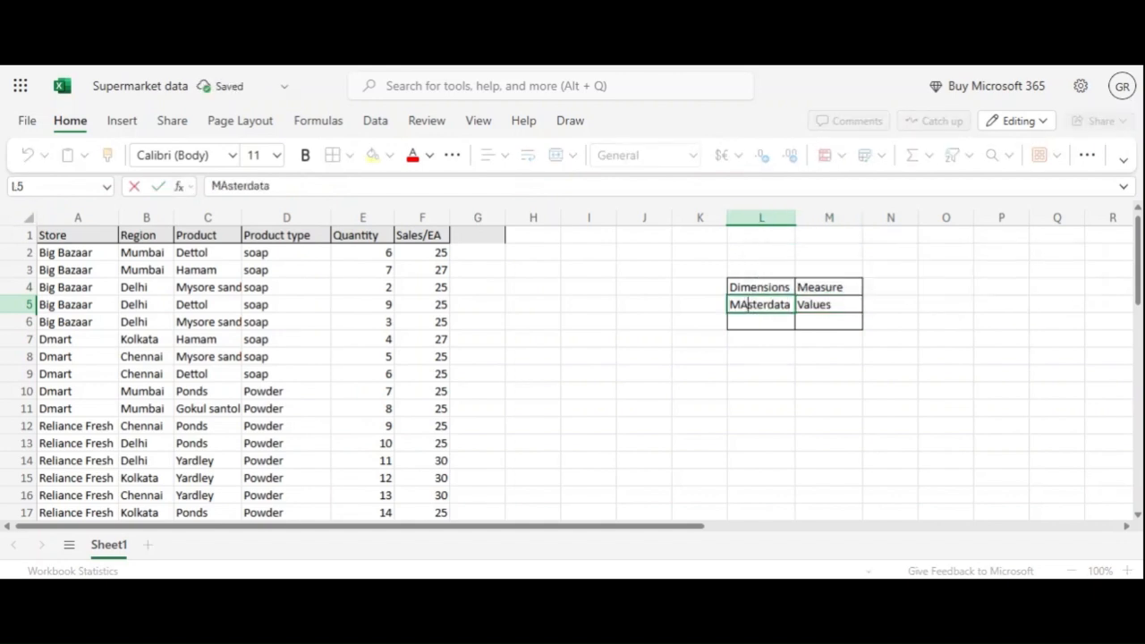
pyautogui.press('BackSpace')
pyautogui.write('a')
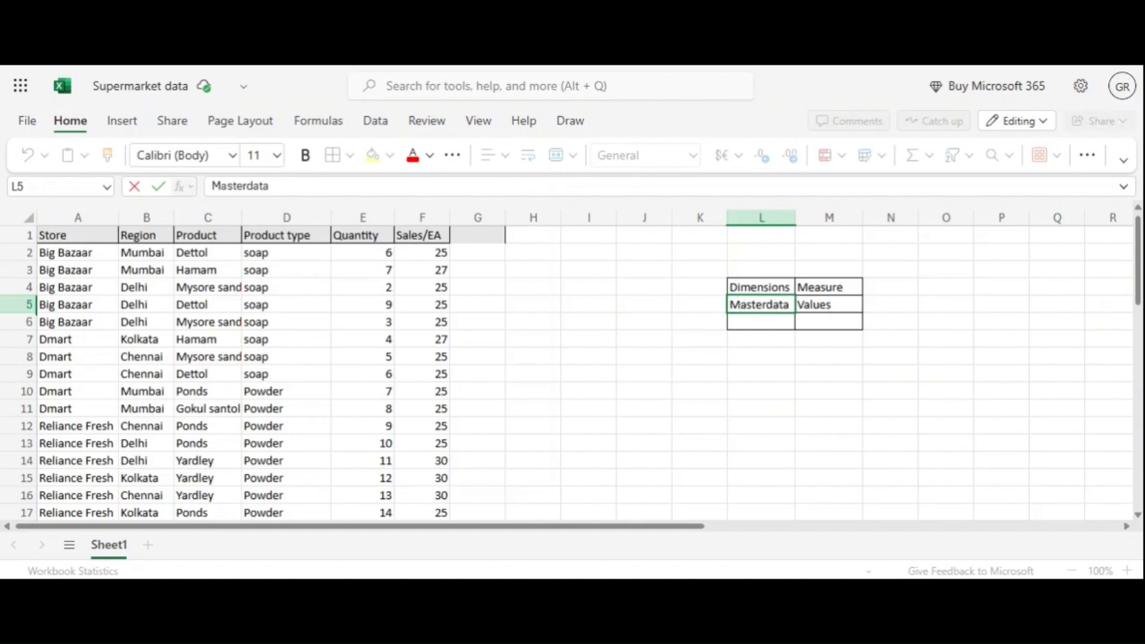
pyautogui.click(784, 404)
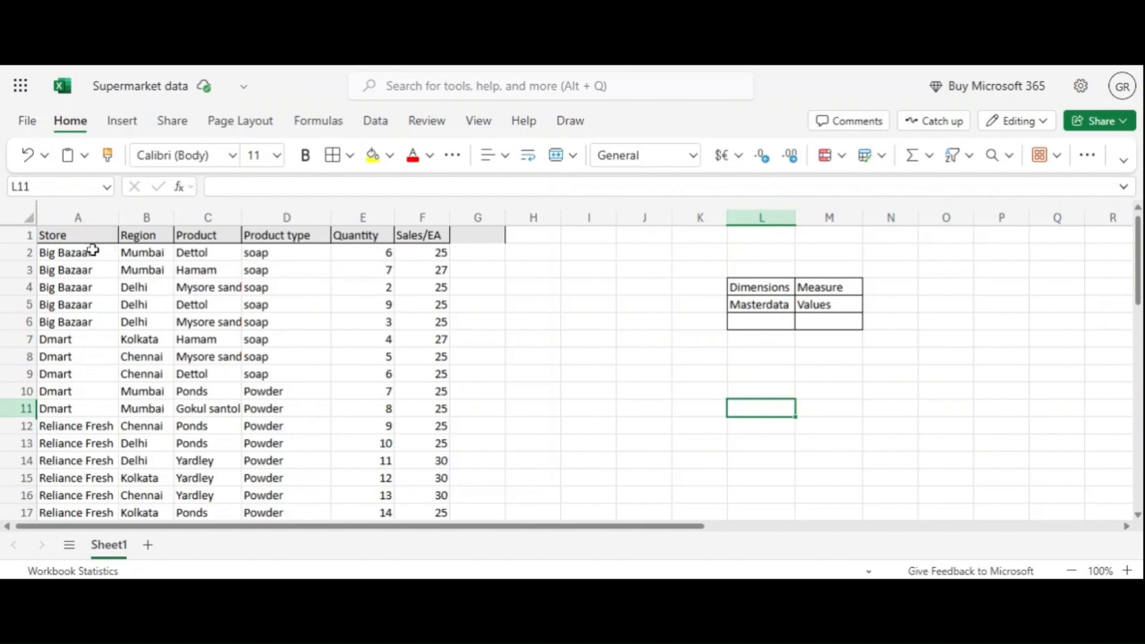
# Examine the dimension headers in A1:D1 and the measure headers Quantity and Sales/EA in E1:F1
pyautogui.click(53, 234)
pyautogui.moveTo(54, 234); pyautogui.dragTo(277, 246)
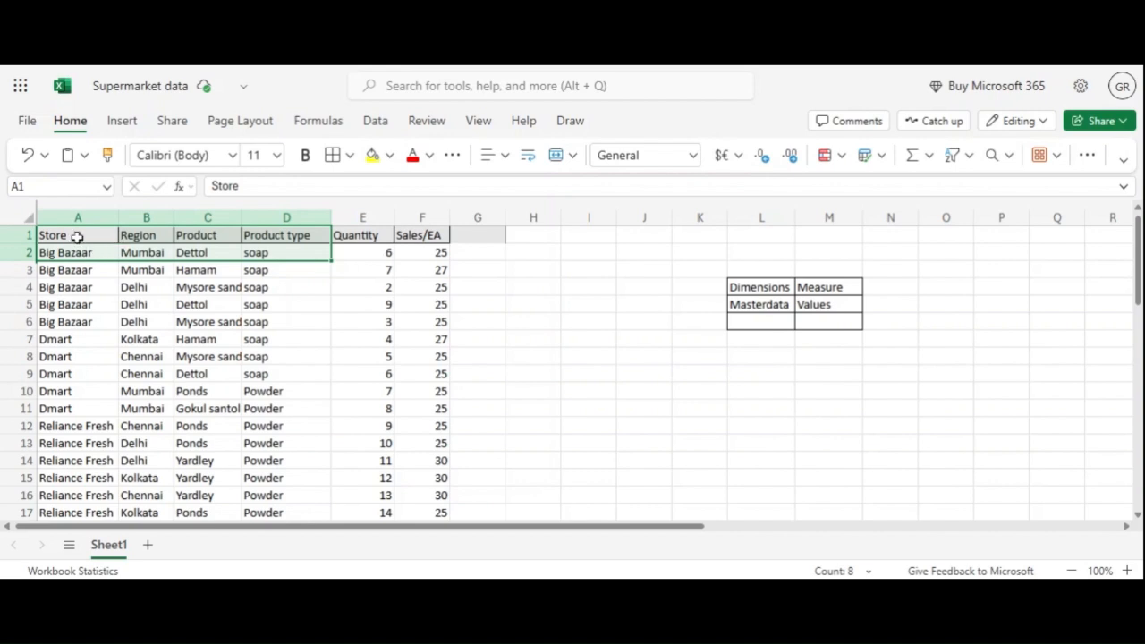
pyautogui.moveTo(97, 237); pyautogui.dragTo(268, 255)
pyautogui.moveTo(268, 255); pyautogui.dragTo(269, 235)
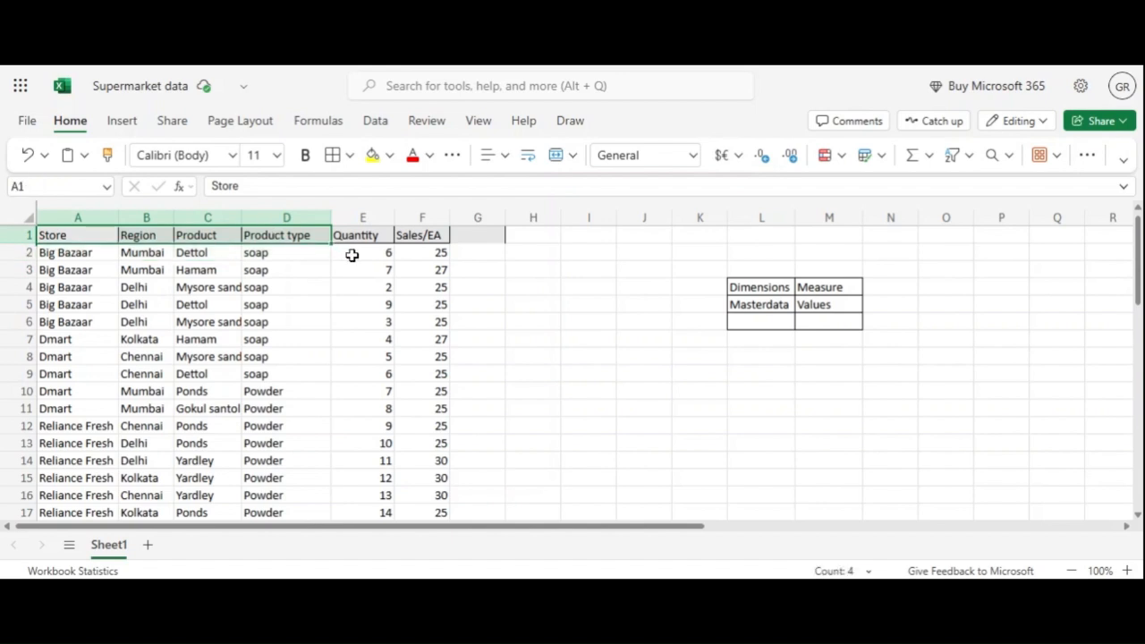
pyautogui.click(362, 238)
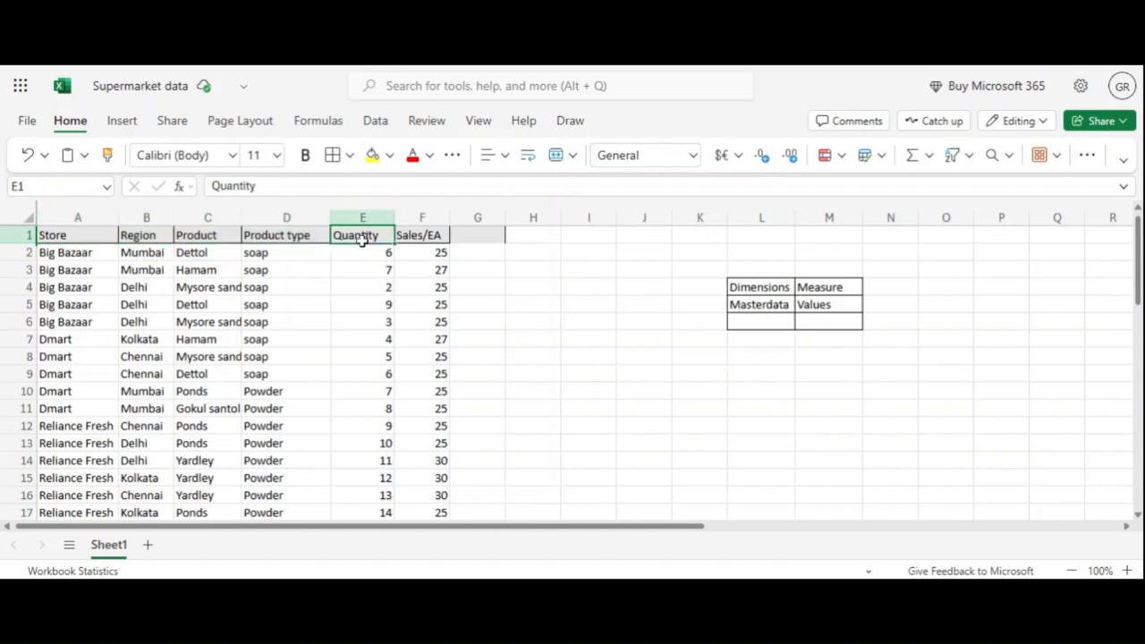
pyautogui.moveTo(362, 240); pyautogui.dragTo(418, 238)
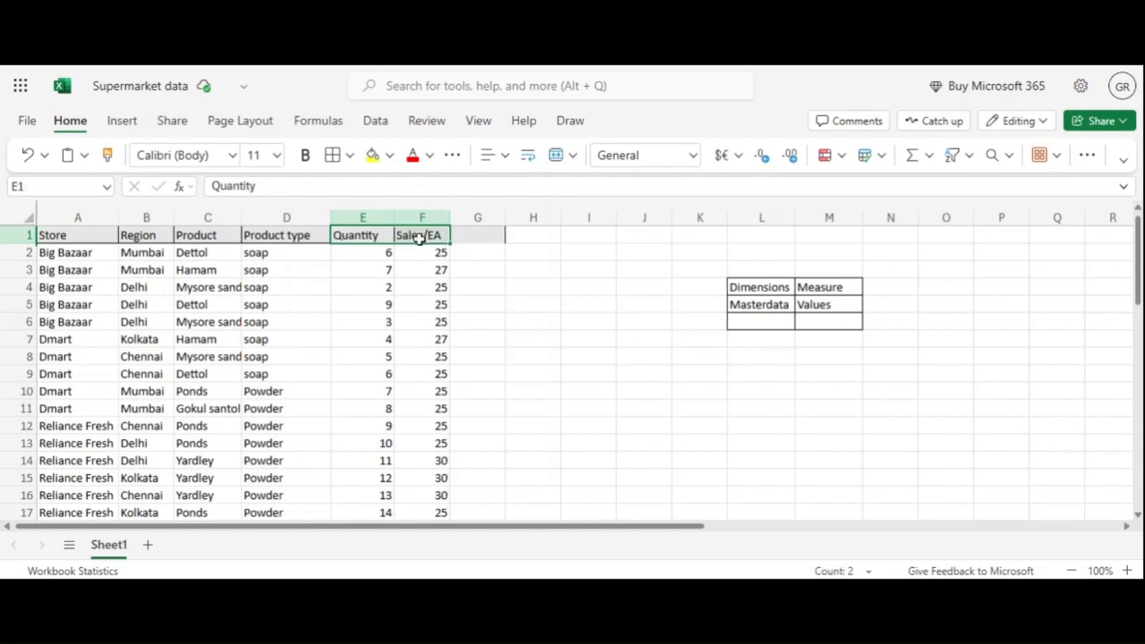
# Replace the text in L5 beneath Dimensions with "Data that represent values"
pyautogui.click(740, 304)
pyautogui.doubleClick(740, 304)
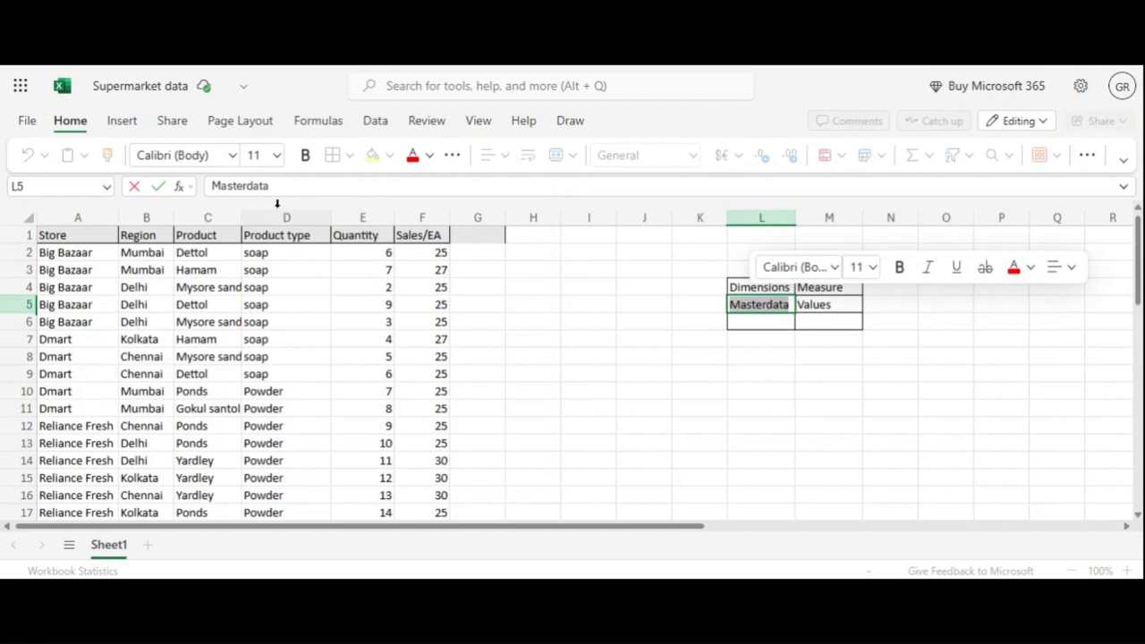
pyautogui.moveTo(255, 186); pyautogui.dragTo(212, 186)
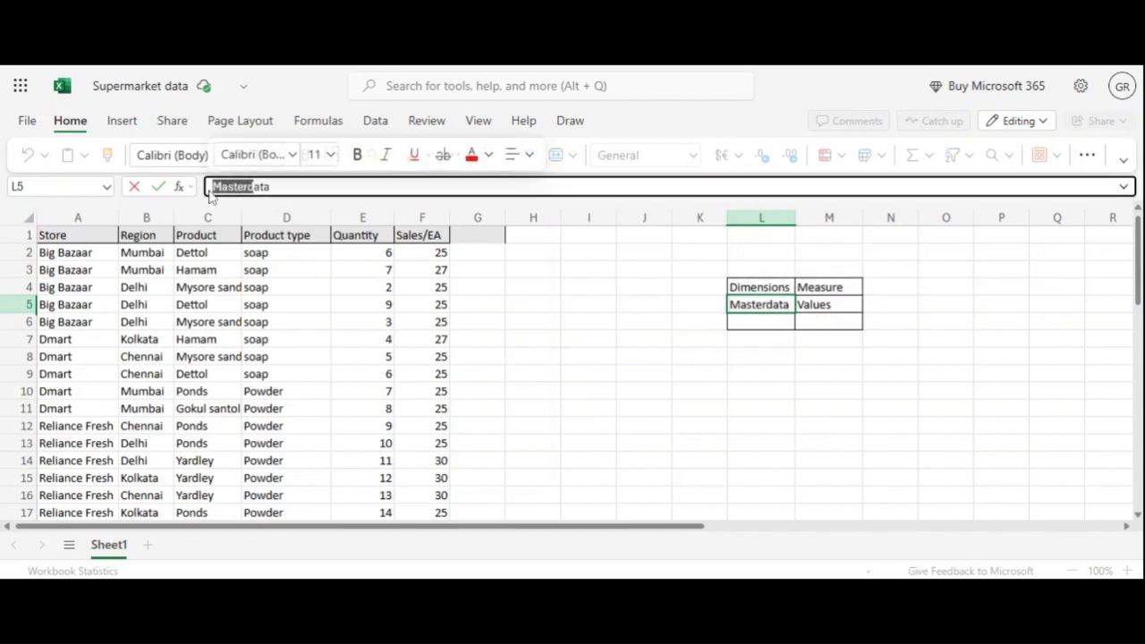
pyautogui.write('Data that represent')
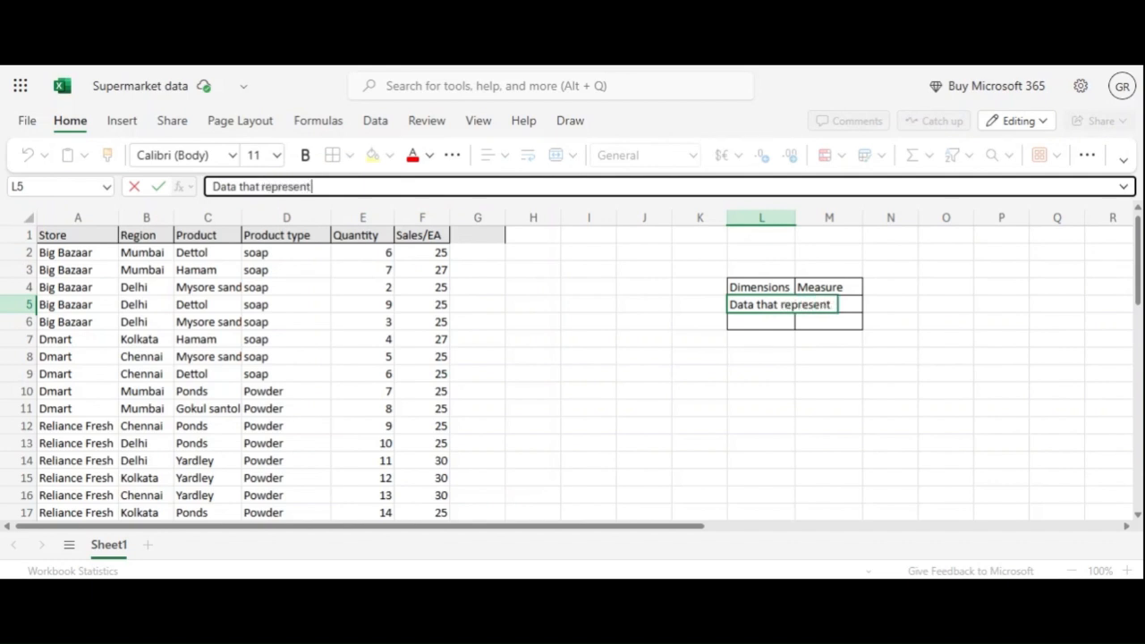
pyautogui.write(' values')
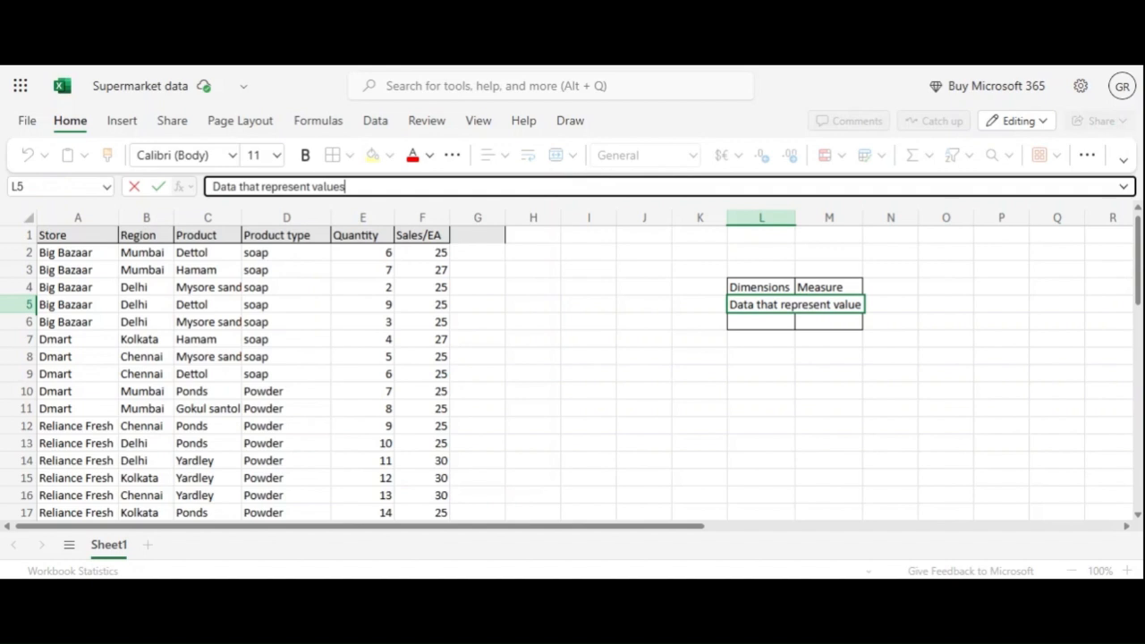
pyautogui.click(647, 431)
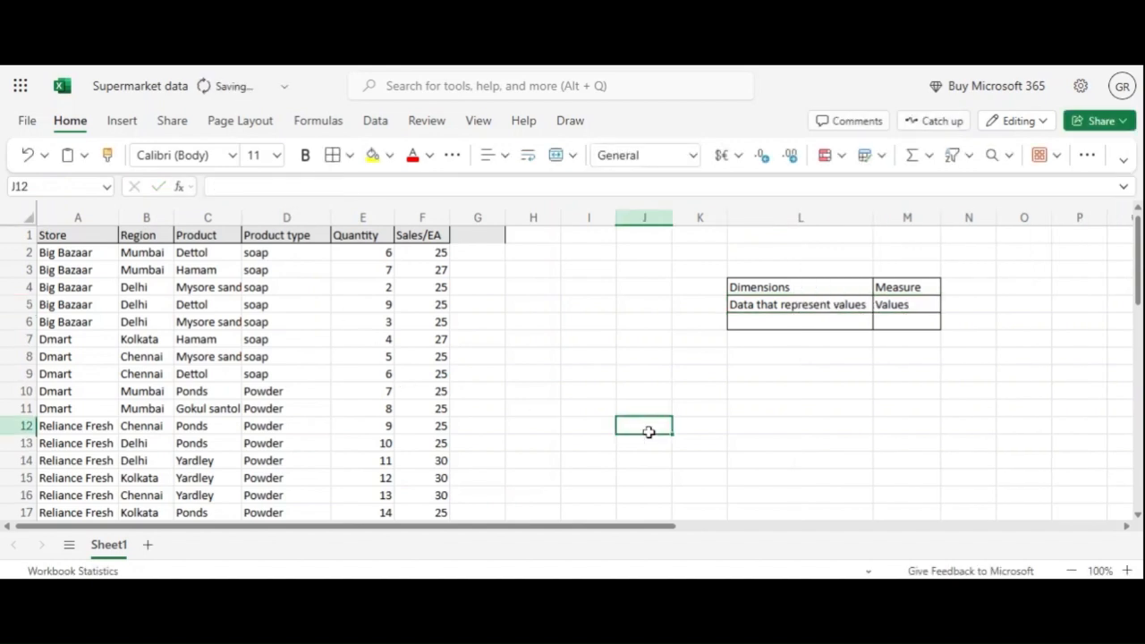
# Extend the entry in M5 beneath Measure so that it reads "Values/Sales"
pyautogui.click(907, 306)
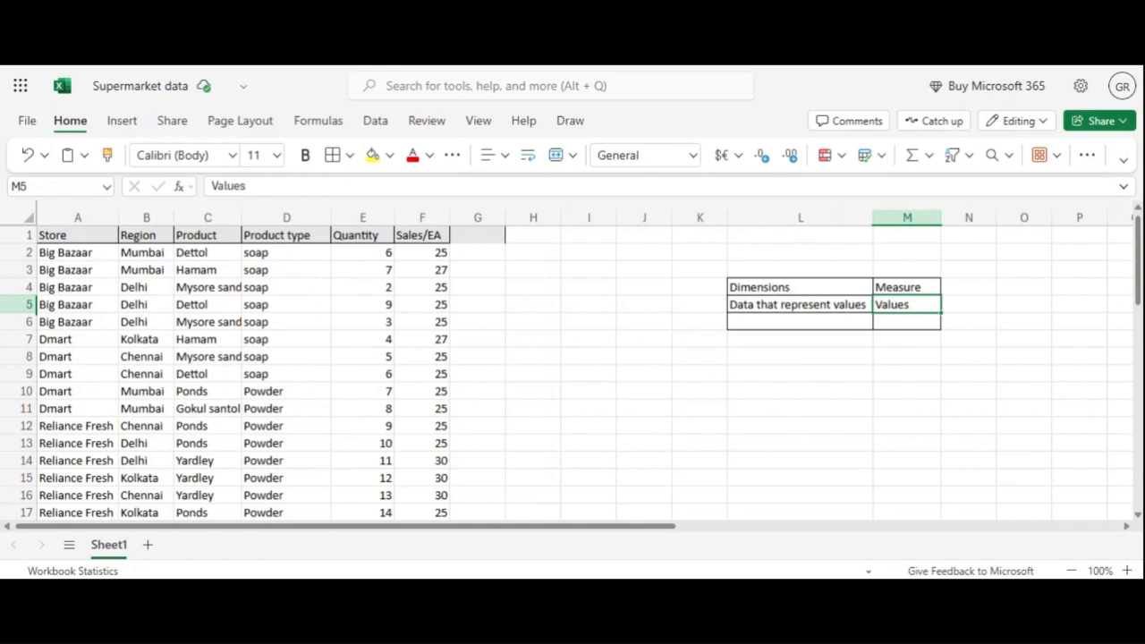
pyautogui.click(345, 186)
pyautogui.write('/Sales')
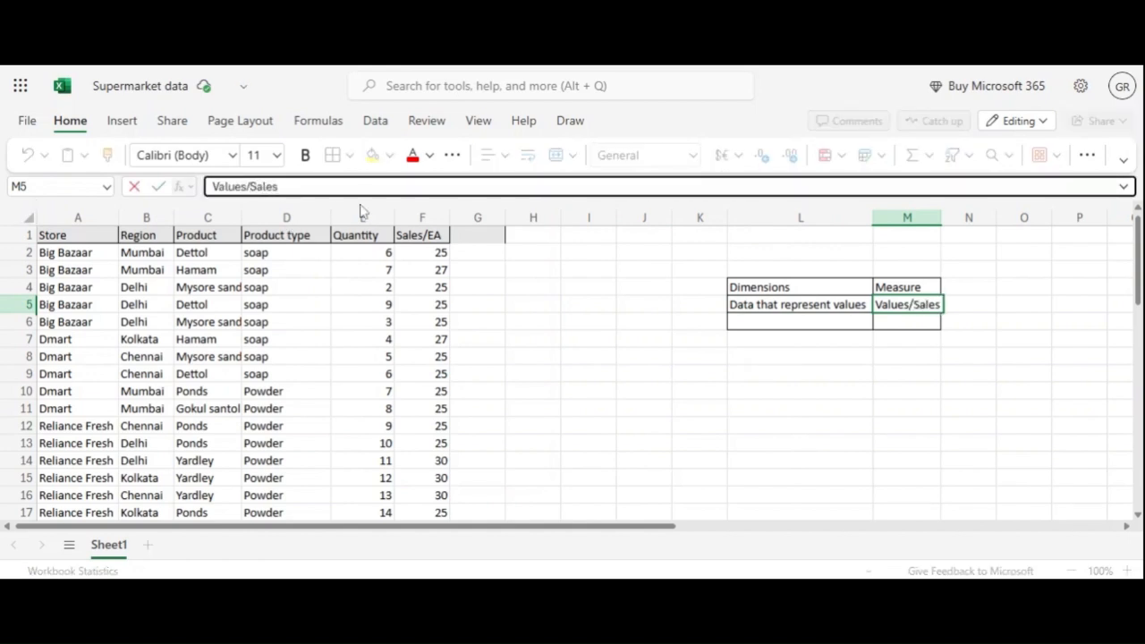
pyautogui.click(564, 320)
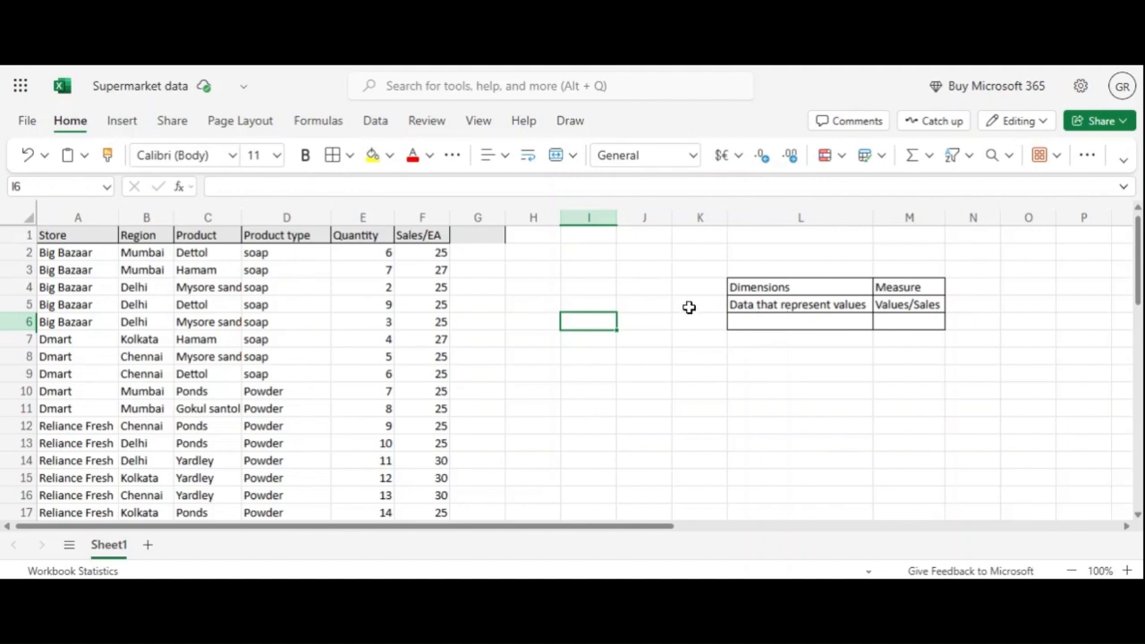
# Enter "Public" in L8 and "Private" in L9 below the bordered table
pyautogui.click(733, 356)
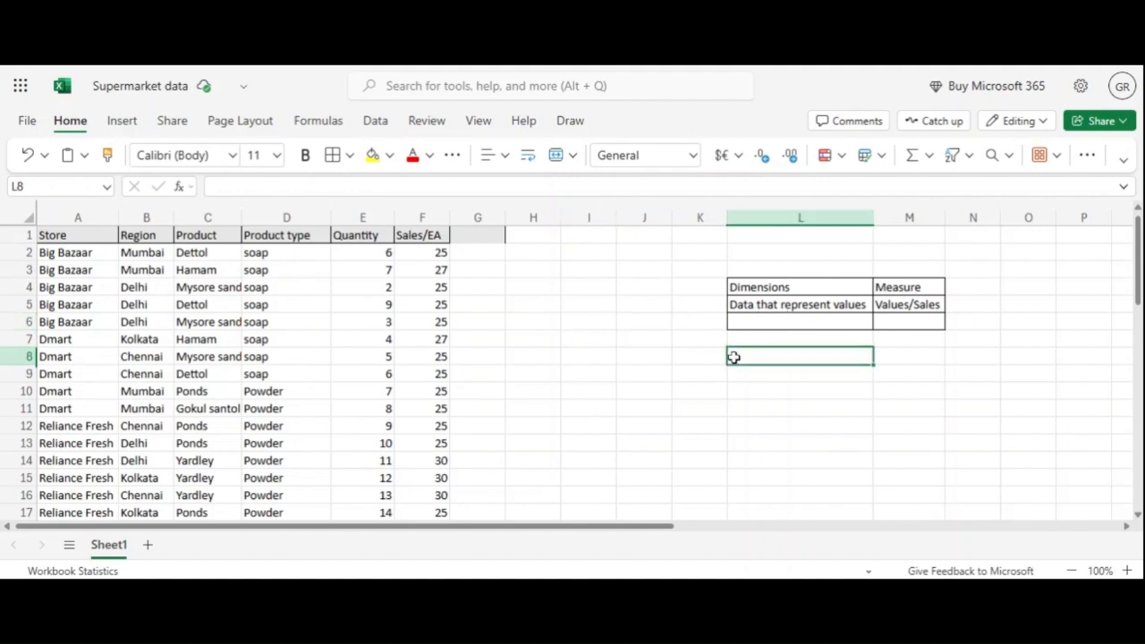
pyautogui.write('Public')
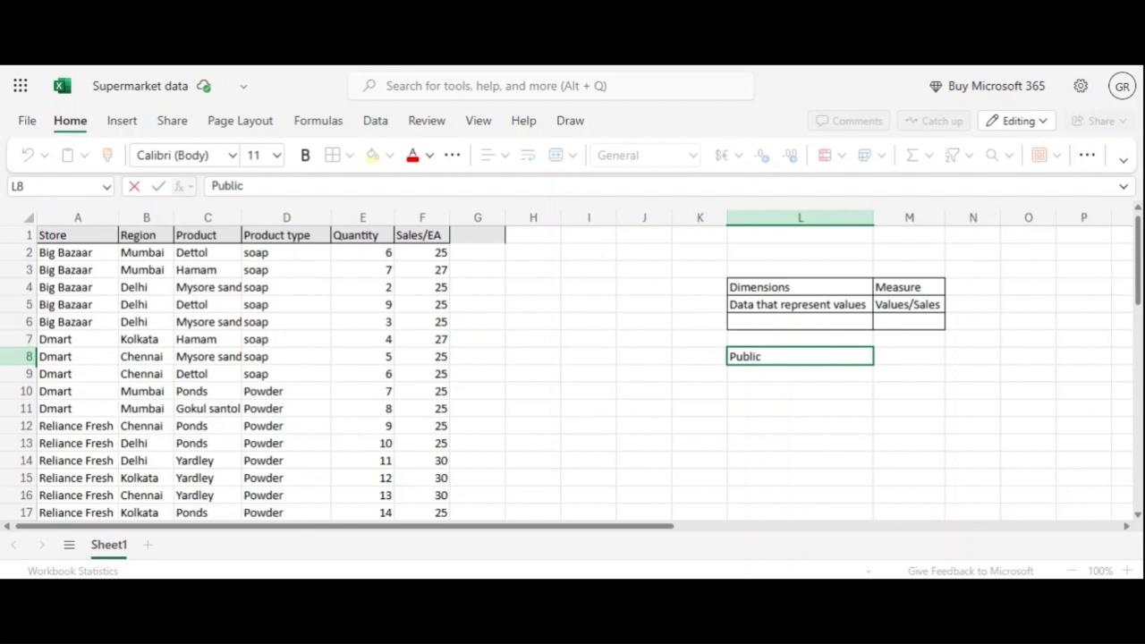
pyautogui.click(733, 386)
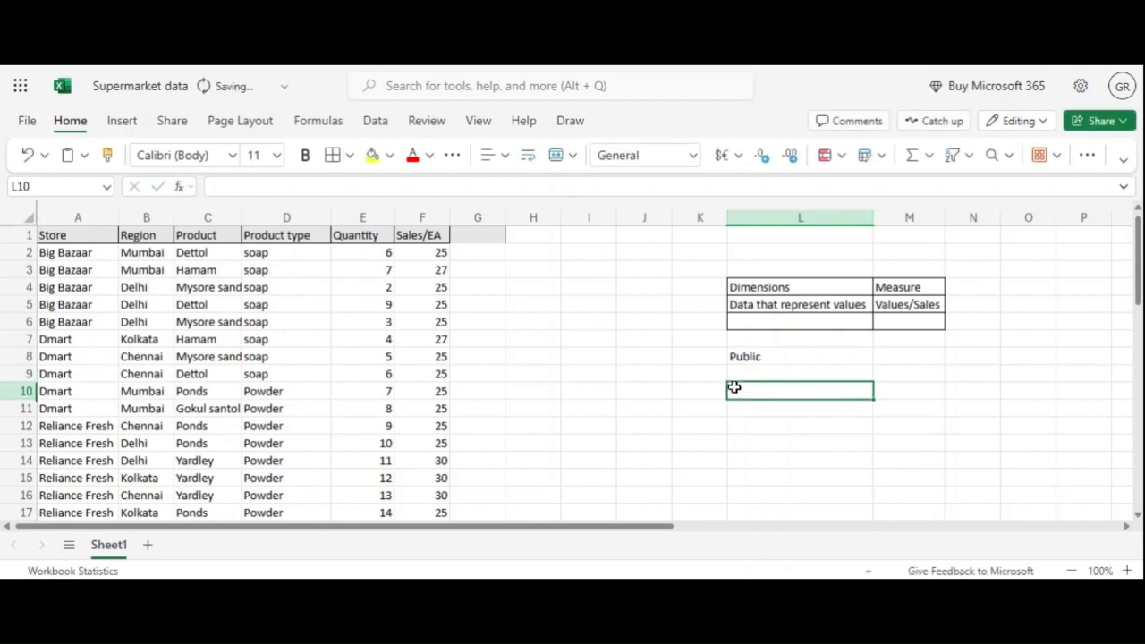
pyautogui.click(742, 376)
pyautogui.write('Private')
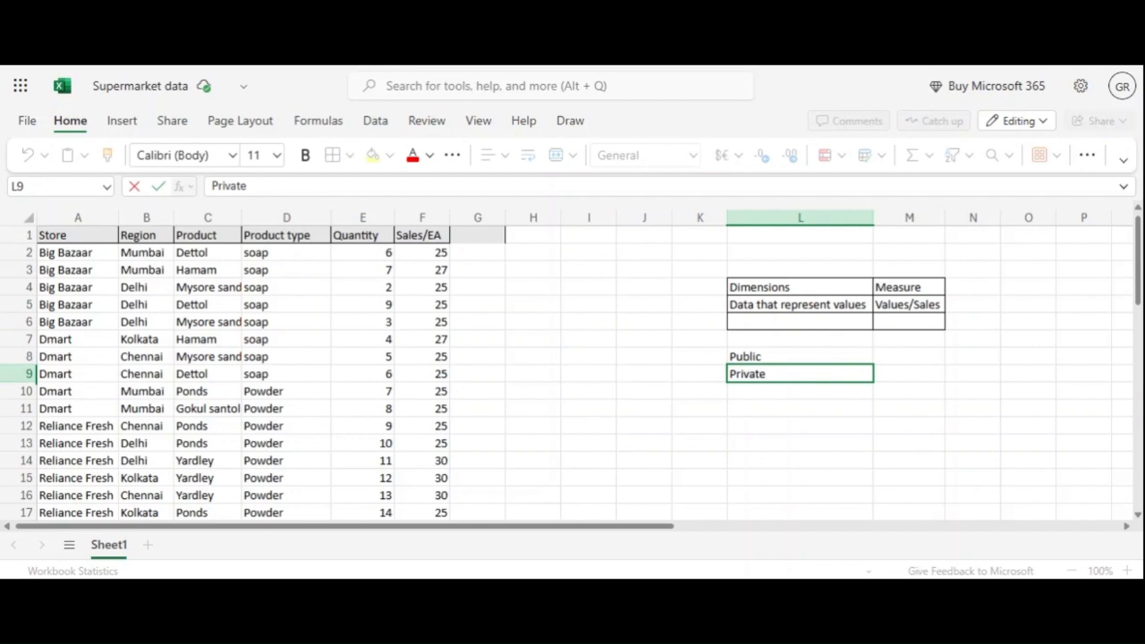
pyautogui.click(759, 414)
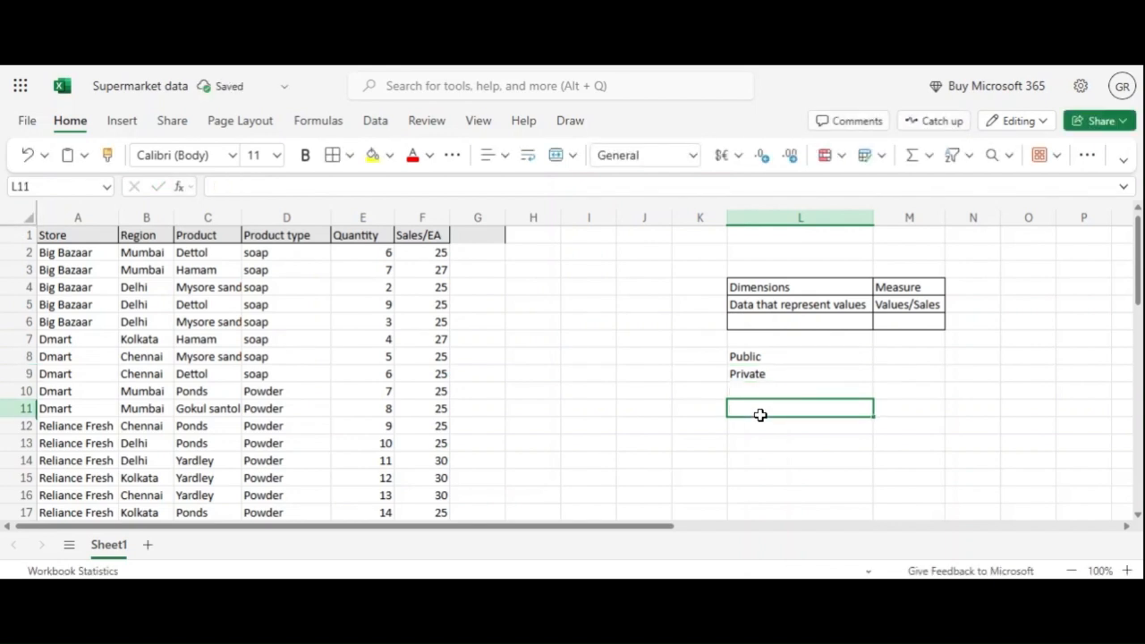
pyautogui.click(749, 376)
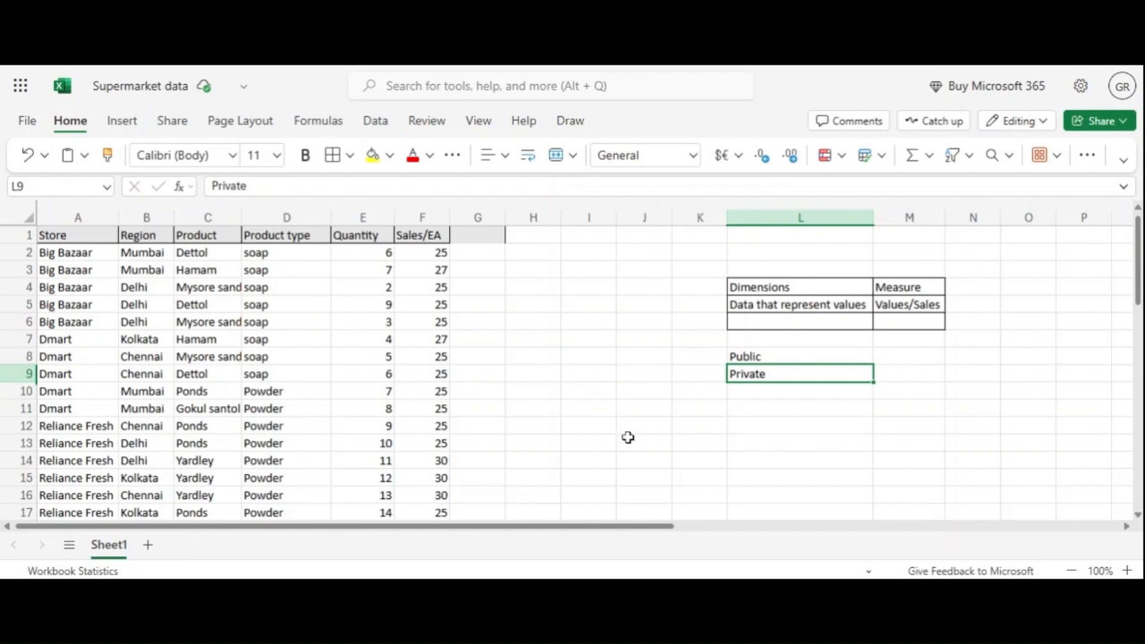
# Enter "Master data" in L11 and its description "doesnot change/ rarely changes" in M11
pyautogui.click(754, 414)
pyautogui.write('Master data')
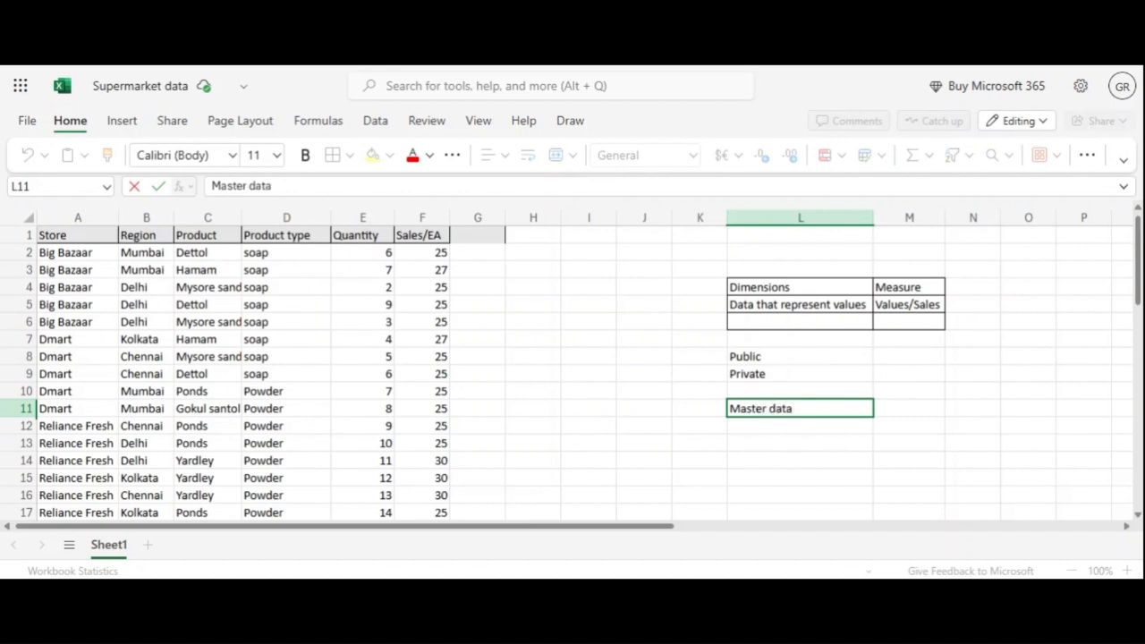
pyautogui.click(900, 413)
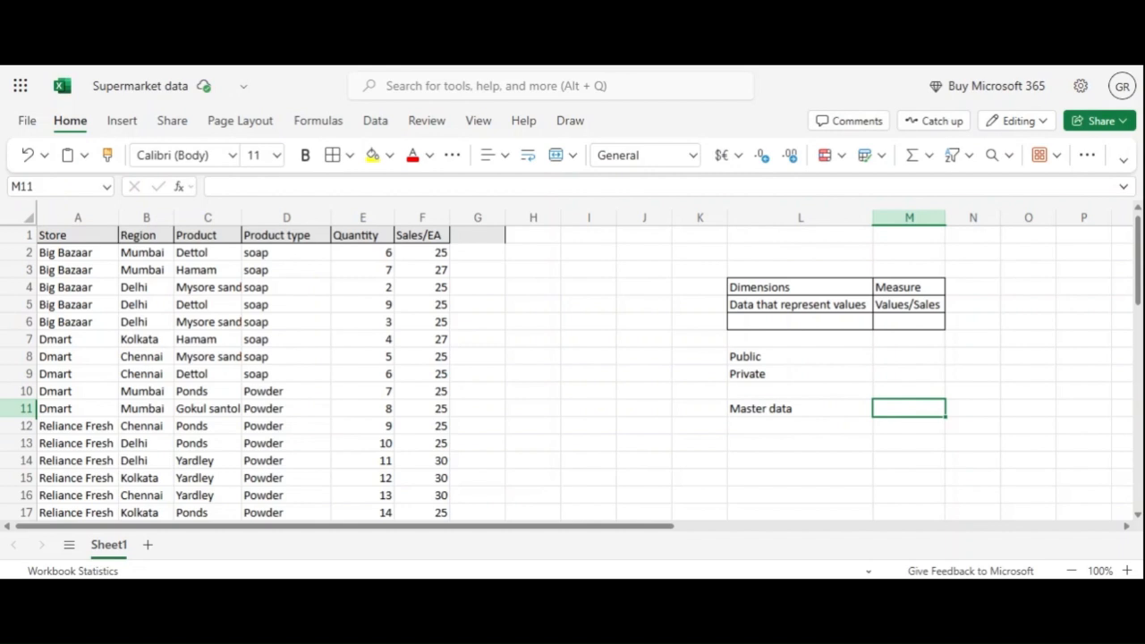
pyautogui.write('doesno')
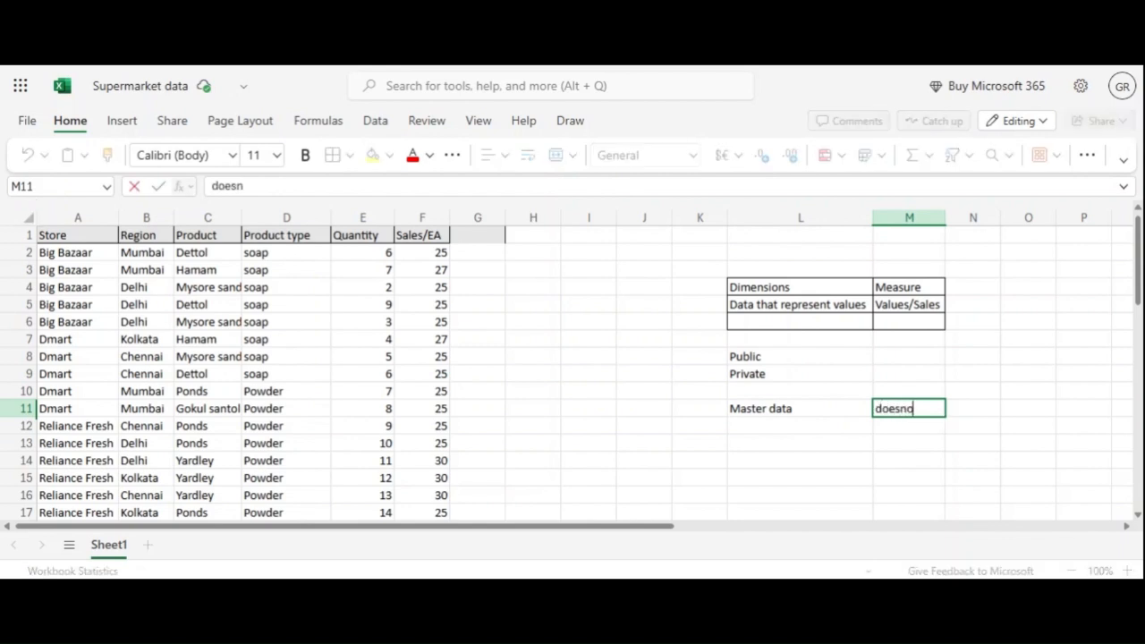
pyautogui.write('t change')
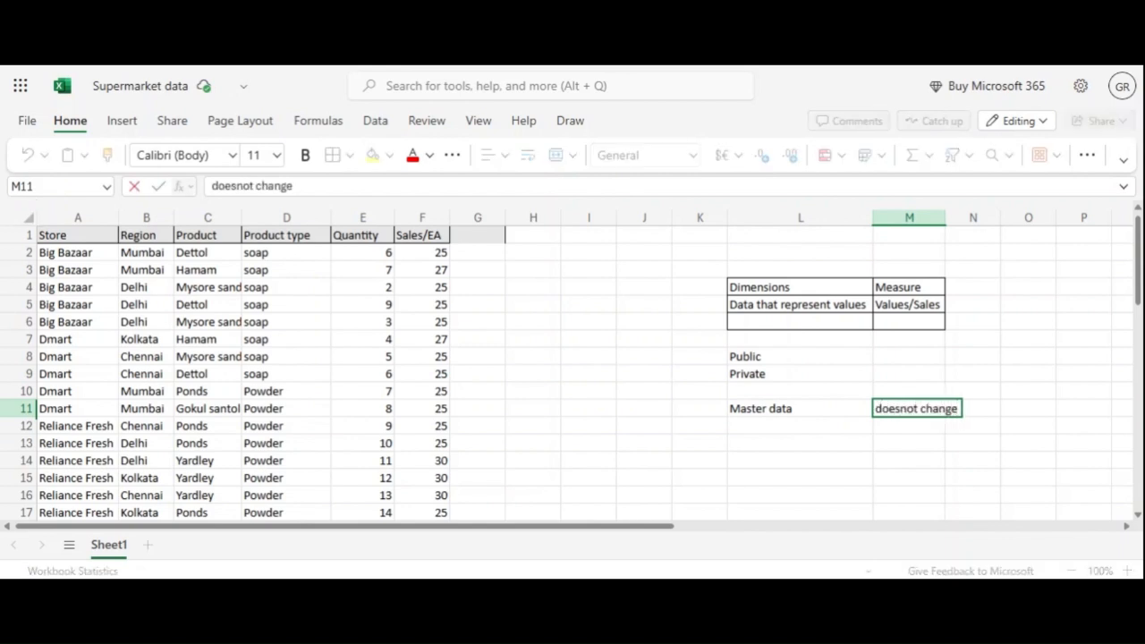
pyautogui.write('/  rarely changes')
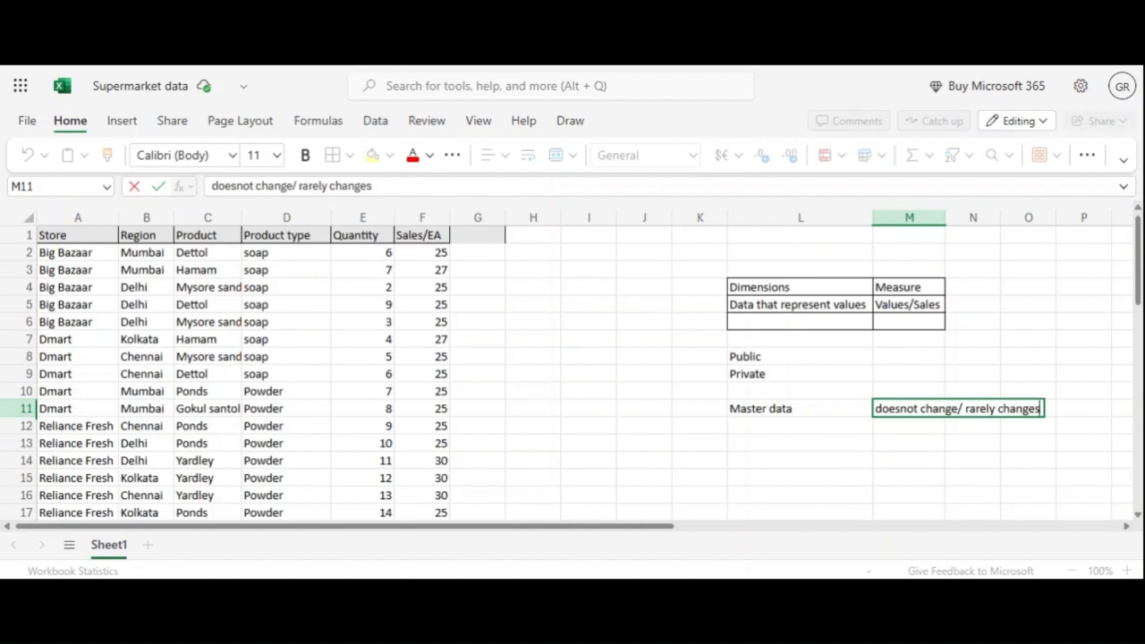
# Enter "Transaction data" in L12 and its description "frequently changes" in M12
pyautogui.click(775, 433)
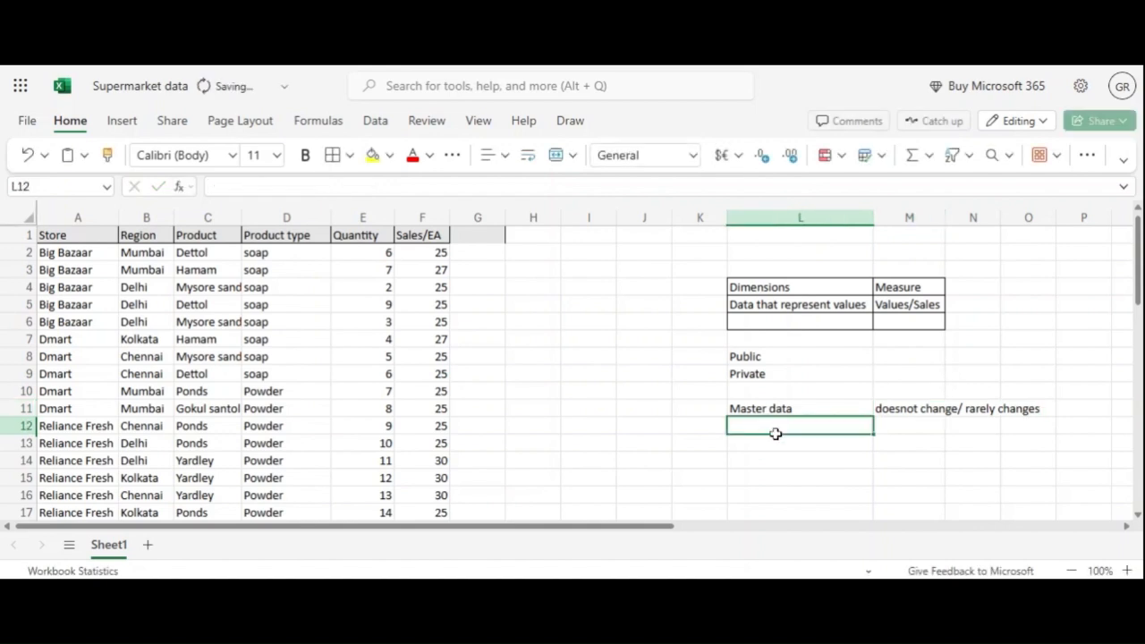
pyautogui.write('Transa')
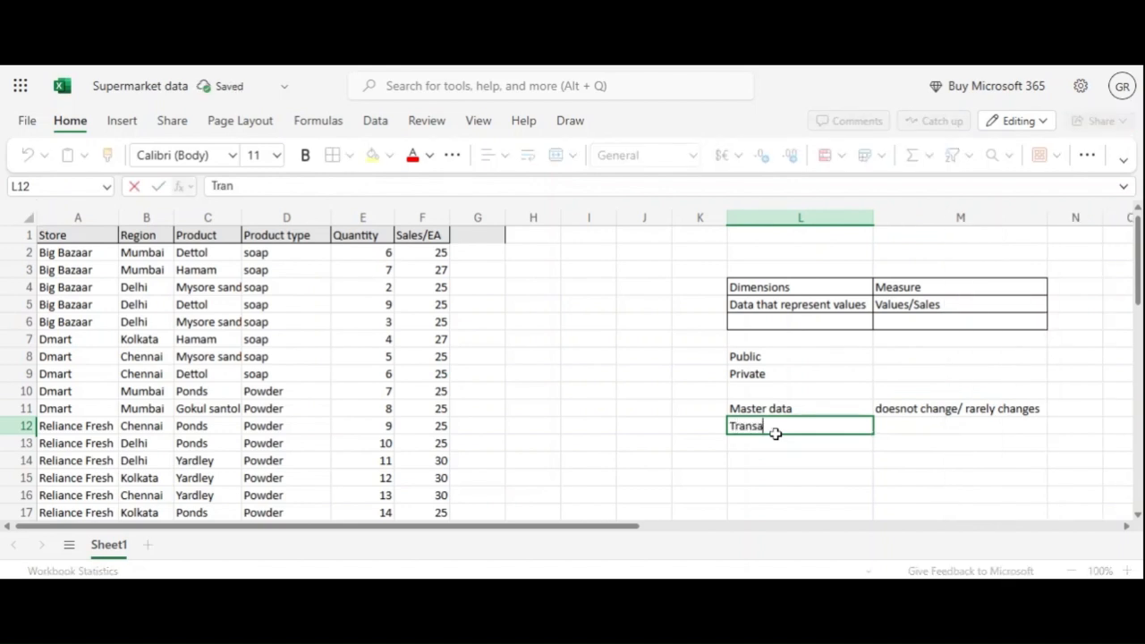
pyautogui.write('ction data')
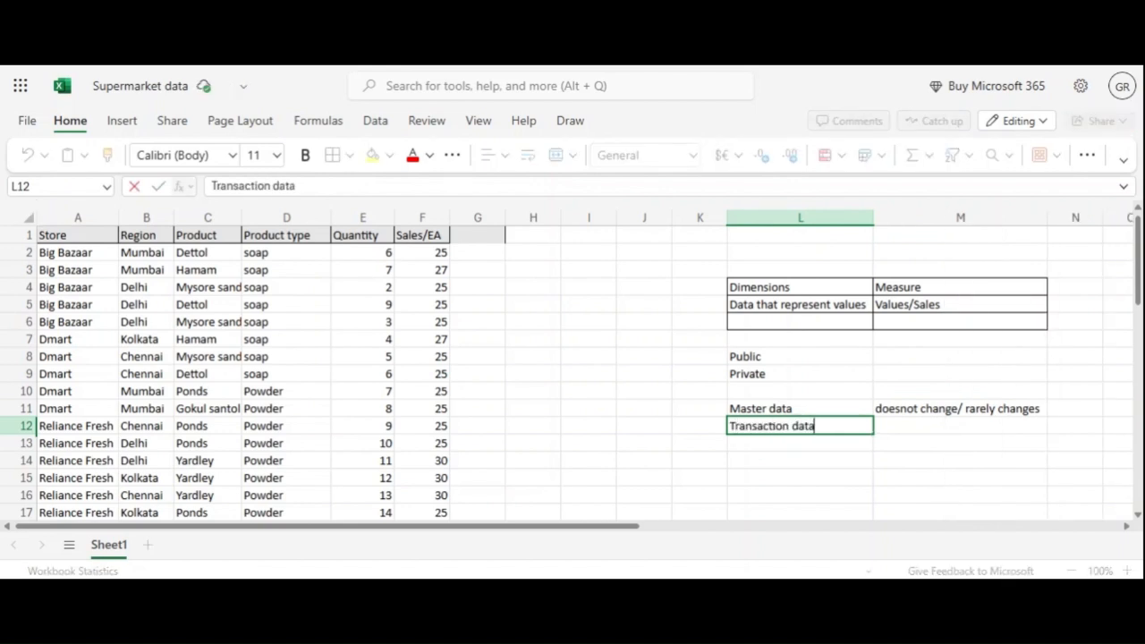
pyautogui.moveTo(71, 234); pyautogui.dragTo(411, 271)
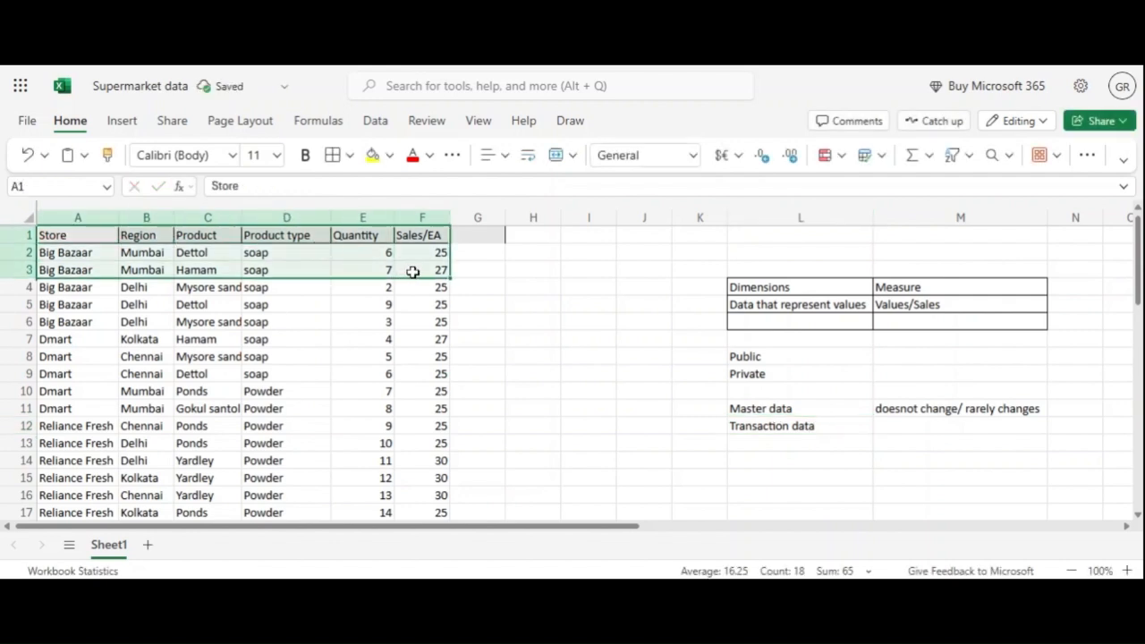
pyautogui.click(18, 253)
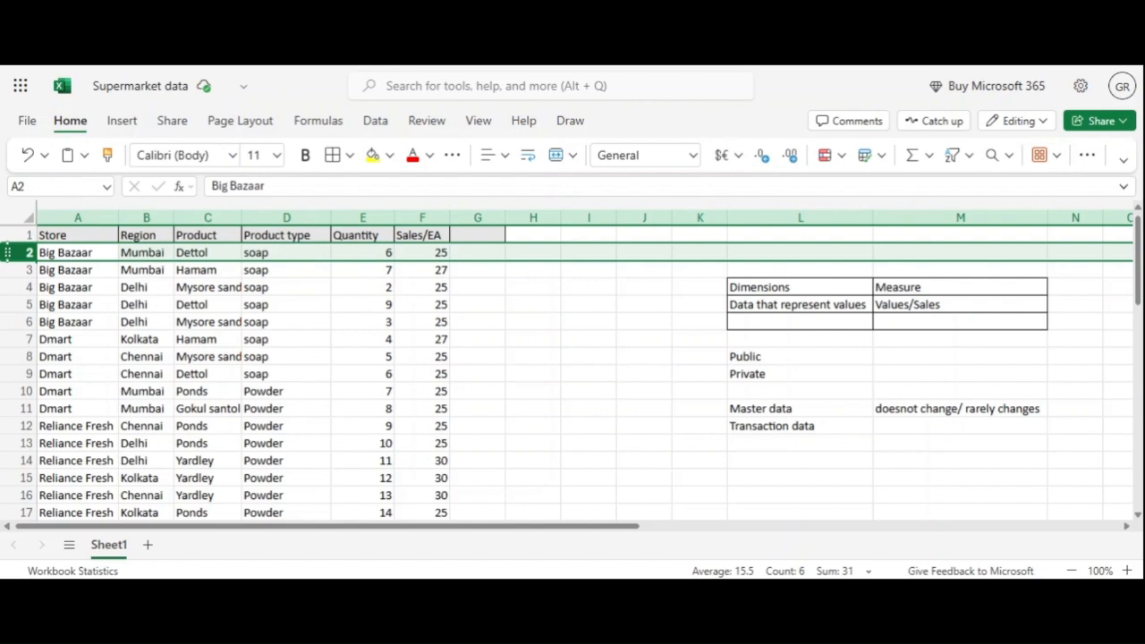
pyautogui.click(904, 429)
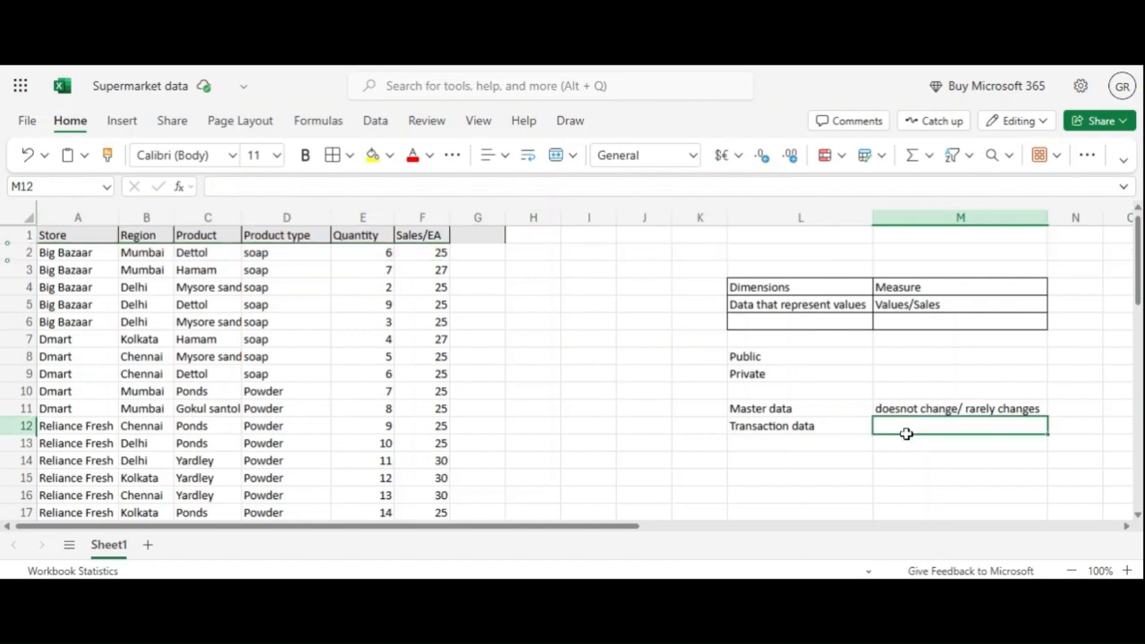
pyautogui.write('frequently ch')
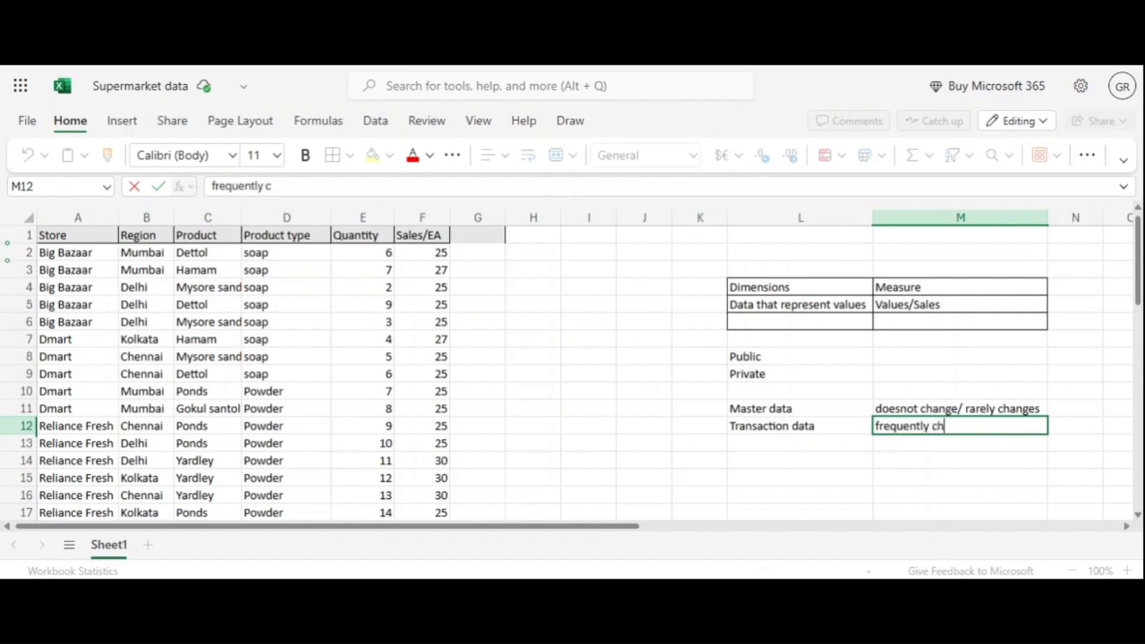
pyautogui.write('anges')
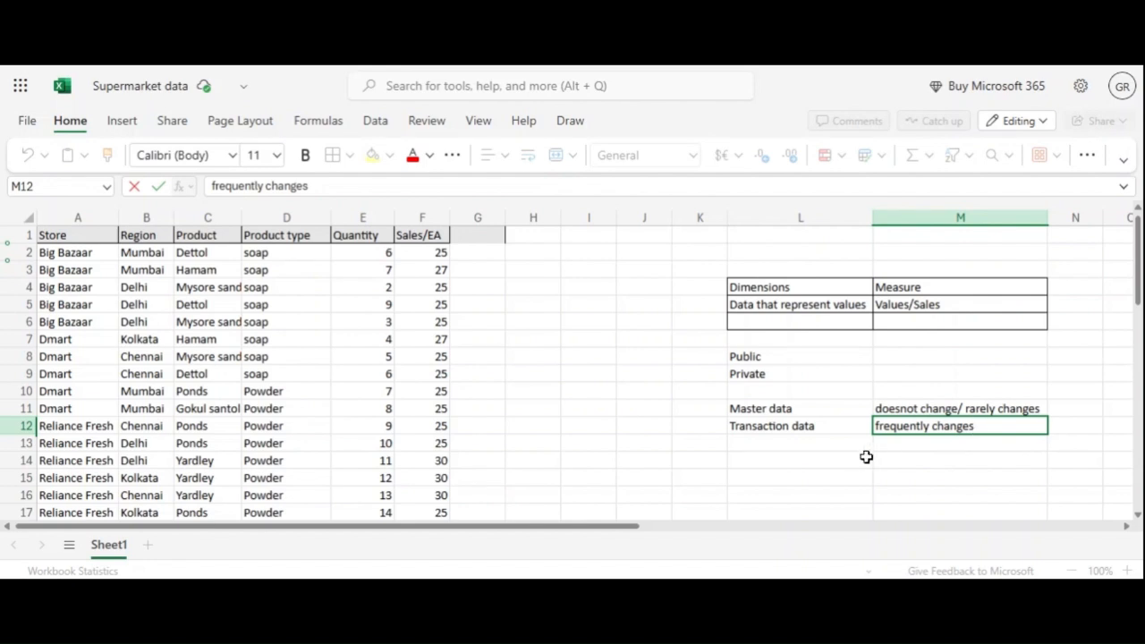
pyautogui.click(865, 457)
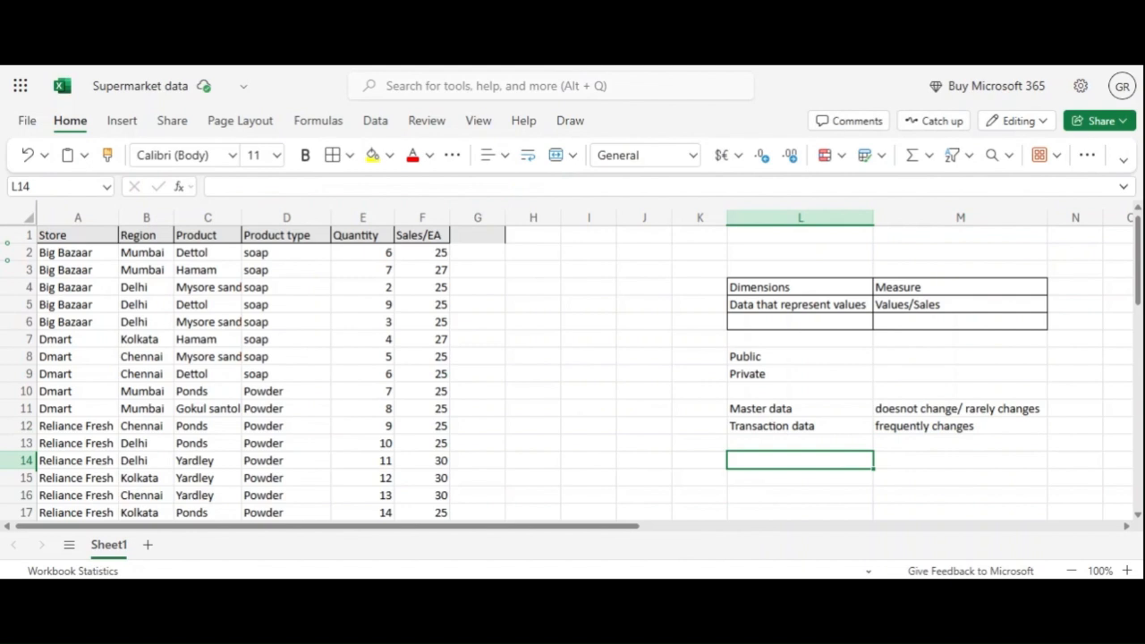
# Switch to the Dimension_Stores workbook and examine its headers Store No, Store, City, State and Pincode
pyautogui.click(516, 64)
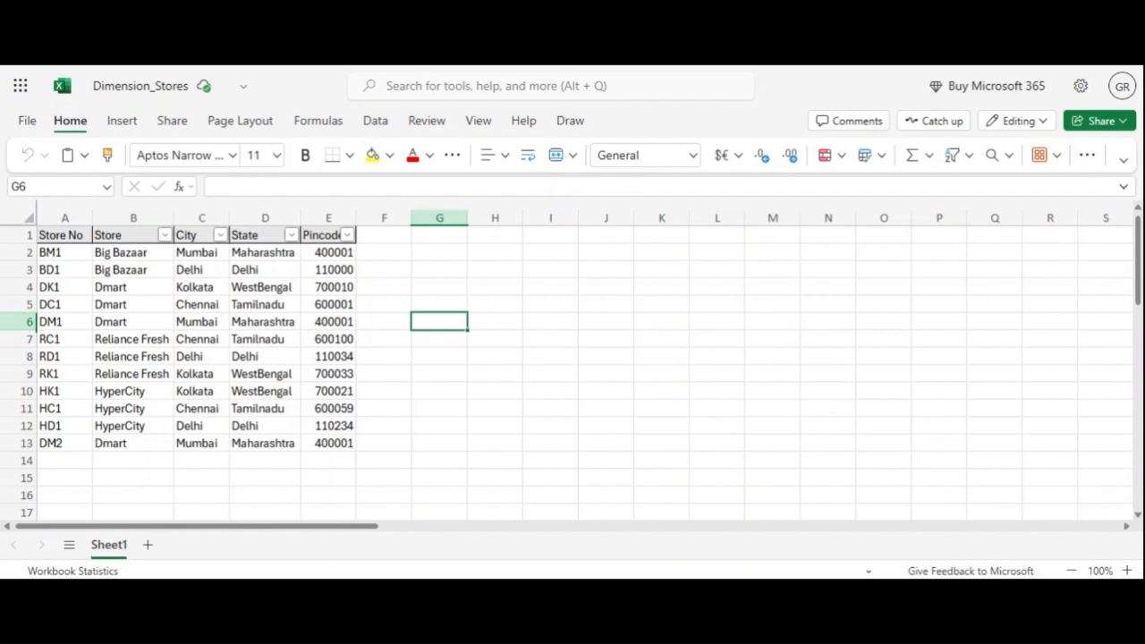
pyautogui.click(71, 239)
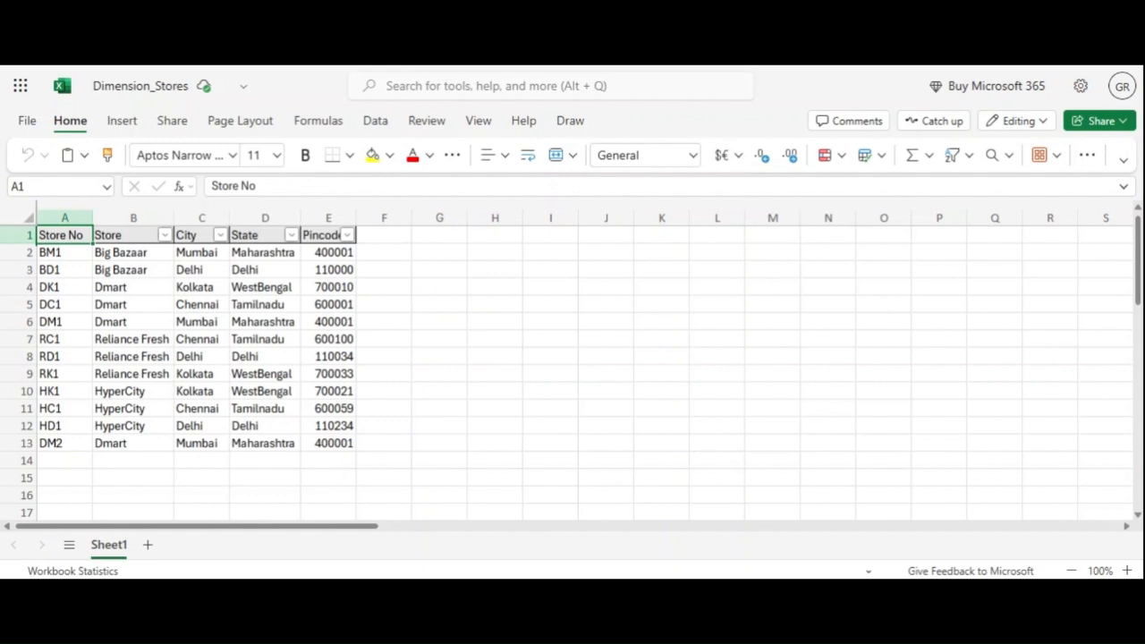
pyautogui.click(114, 236)
pyautogui.click(204, 234)
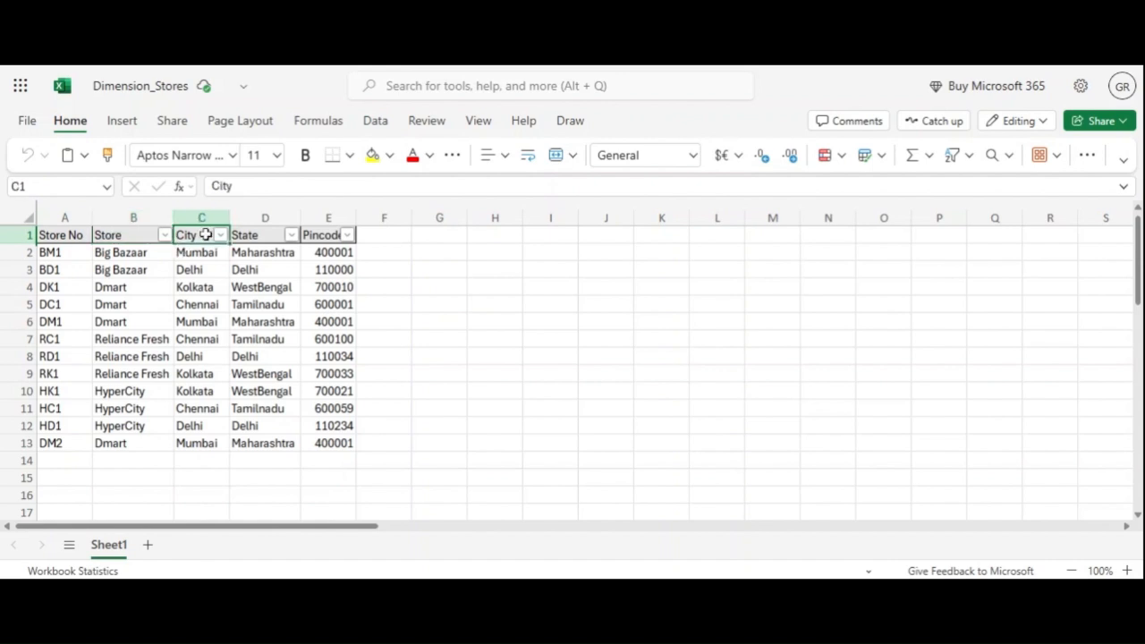
pyautogui.click(253, 234)
pyautogui.click(317, 242)
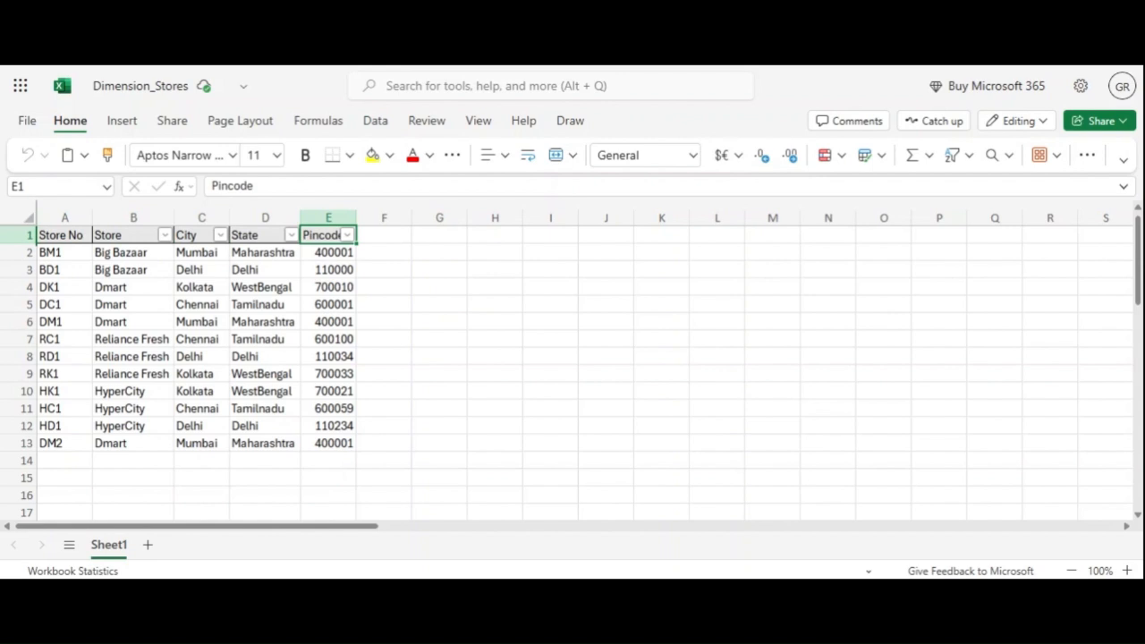
# Hide the Store No column A by reducing its width to zero
pyautogui.click(66, 235)
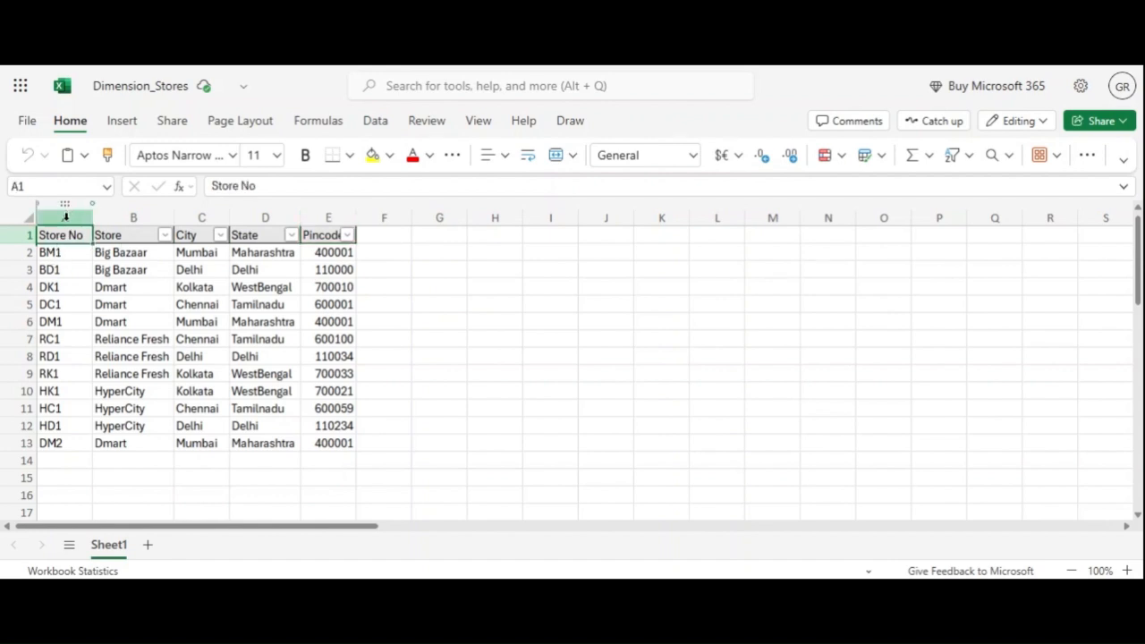
pyautogui.click(65, 217)
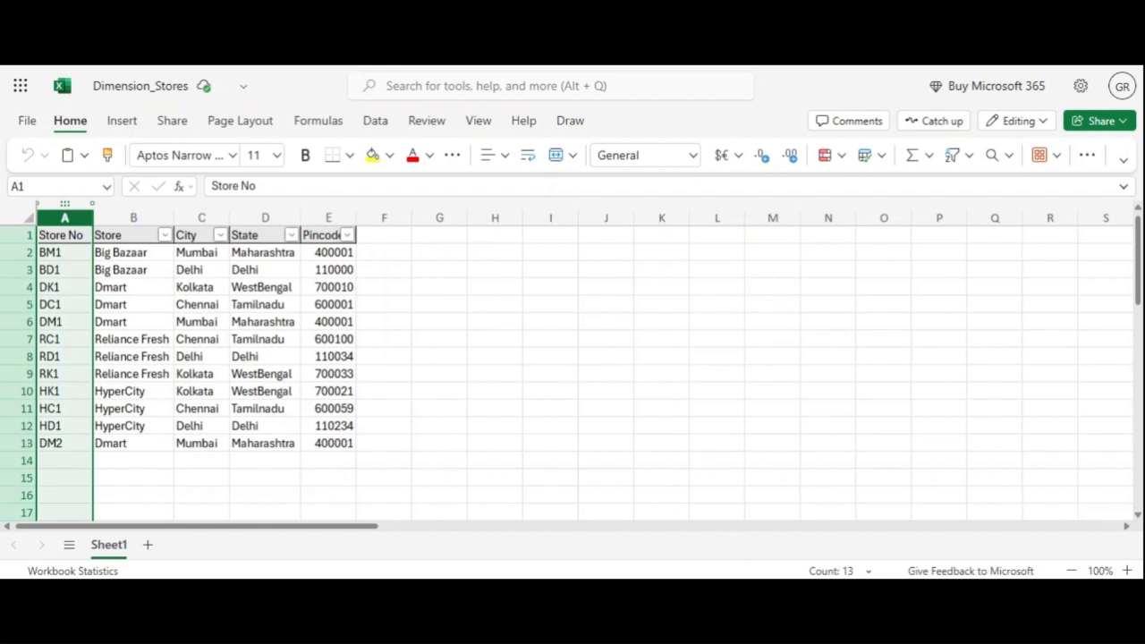
pyautogui.moveTo(93, 221); pyautogui.dragTo(27, 221)
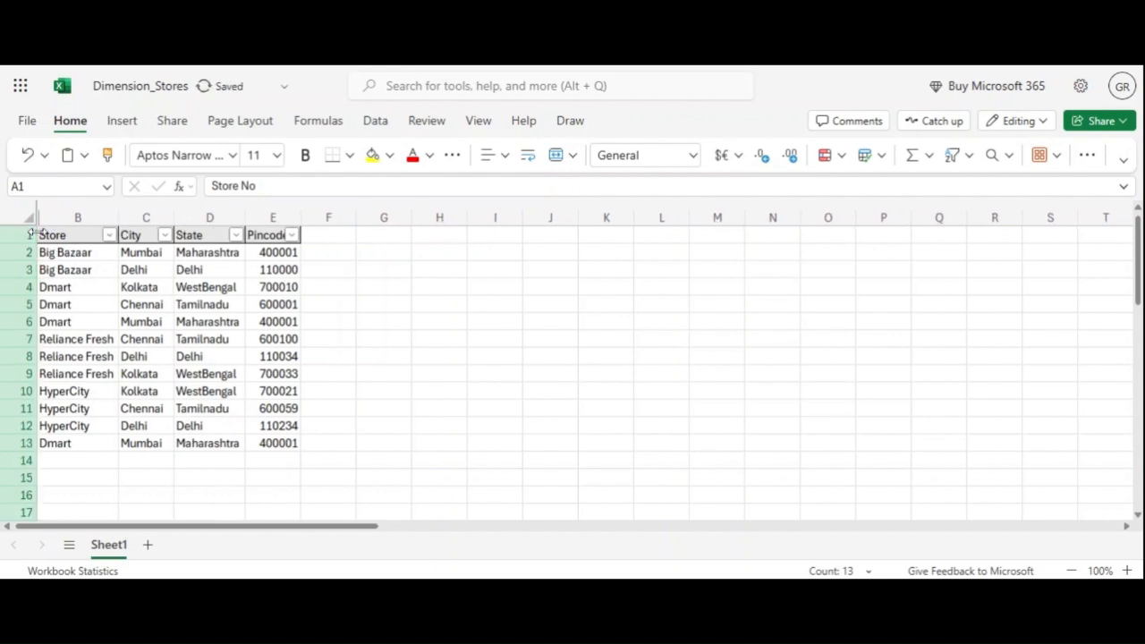
# Examine the Store, City, State and Pincode columns and the first store record without the Store No column
pyautogui.click(94, 268)
pyautogui.click(110, 255)
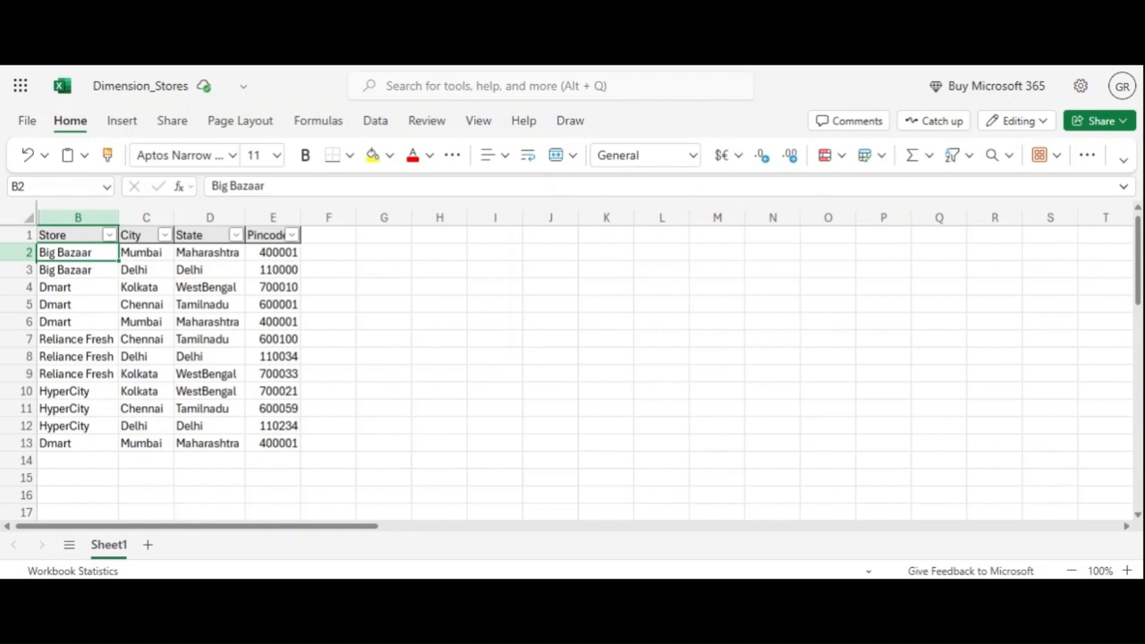
pyautogui.click(145, 214)
pyautogui.moveTo(145, 214); pyautogui.dragTo(264, 215)
pyautogui.moveTo(265, 216); pyautogui.dragTo(271, 218)
pyautogui.click(85, 220)
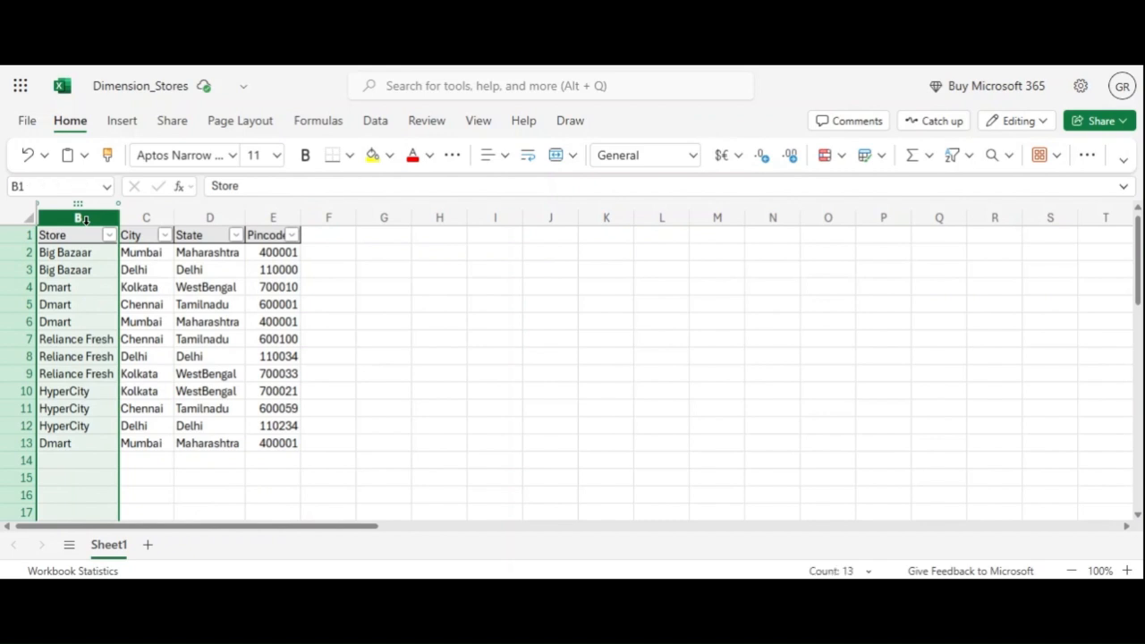
pyautogui.click(7, 253)
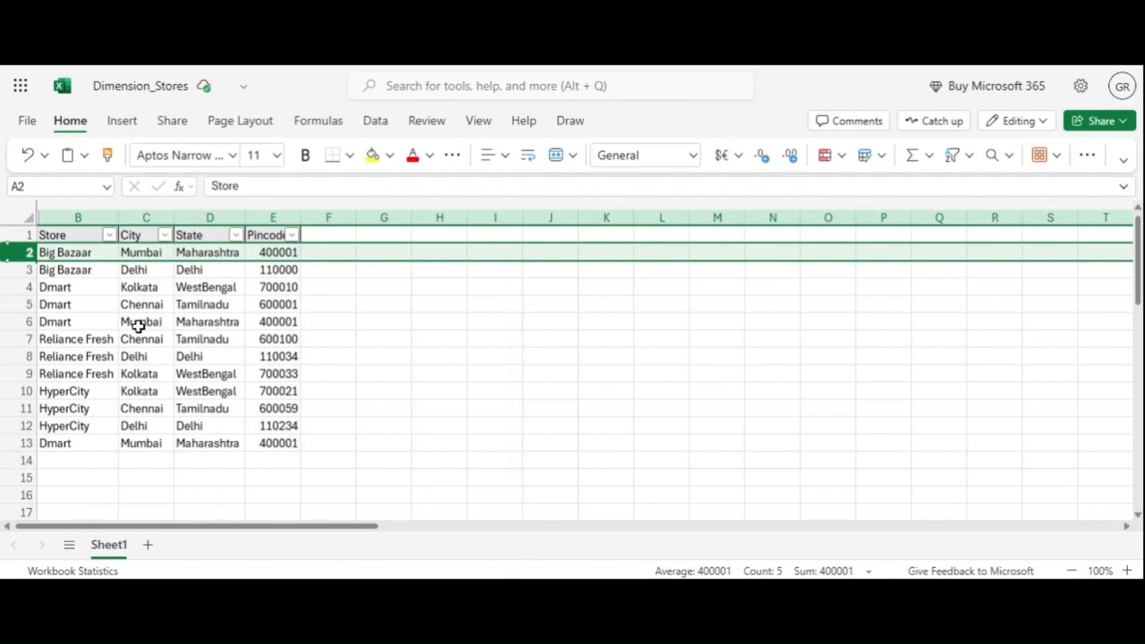
# Unhide the Store No column A by widening it again and select its first store code in A2
pyautogui.moveTo(42, 214); pyautogui.dragTo(121, 216)
pyautogui.click(56, 233)
pyautogui.click(67, 253)
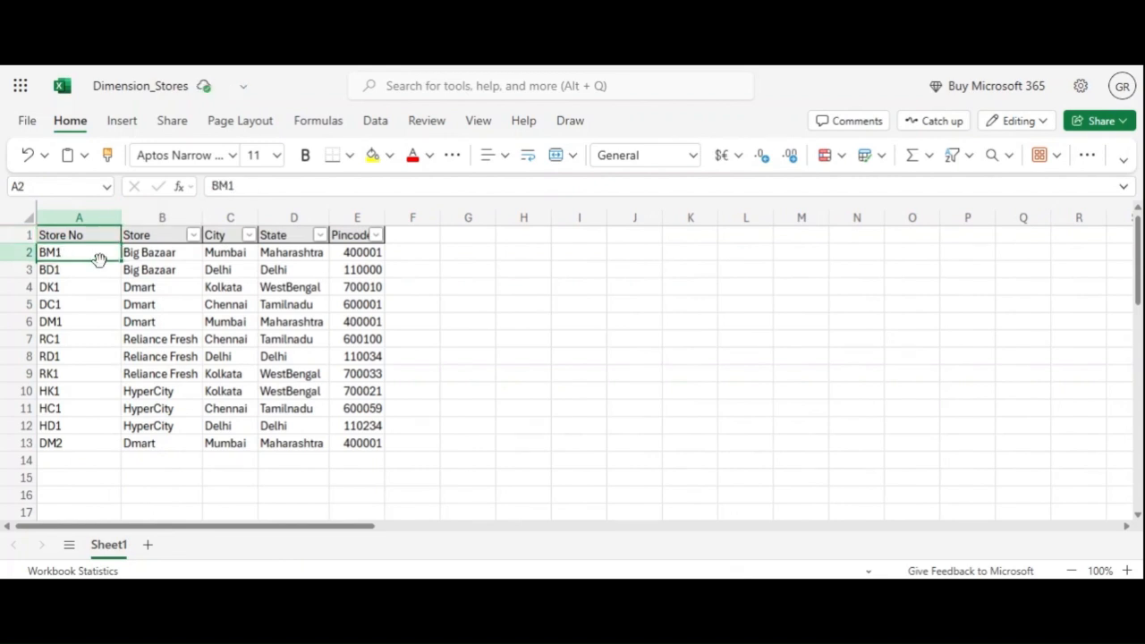
# Examine how each Store No value in column A identifies its store, city, state and pincode record
pyautogui.click(181, 256)
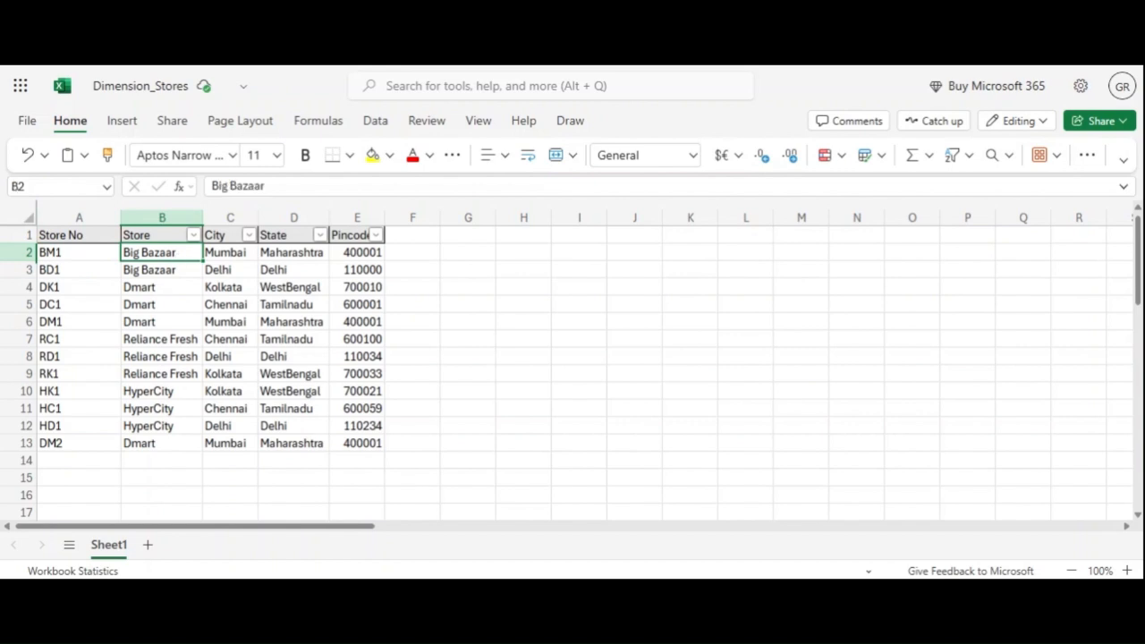
pyautogui.click(83, 231)
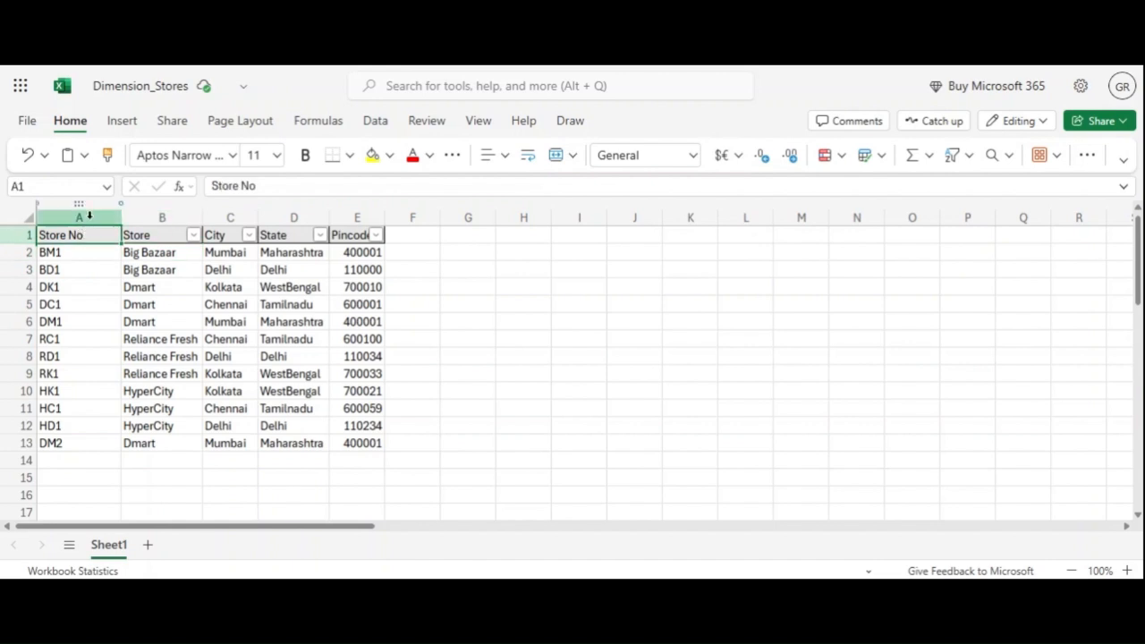
pyautogui.click(90, 215)
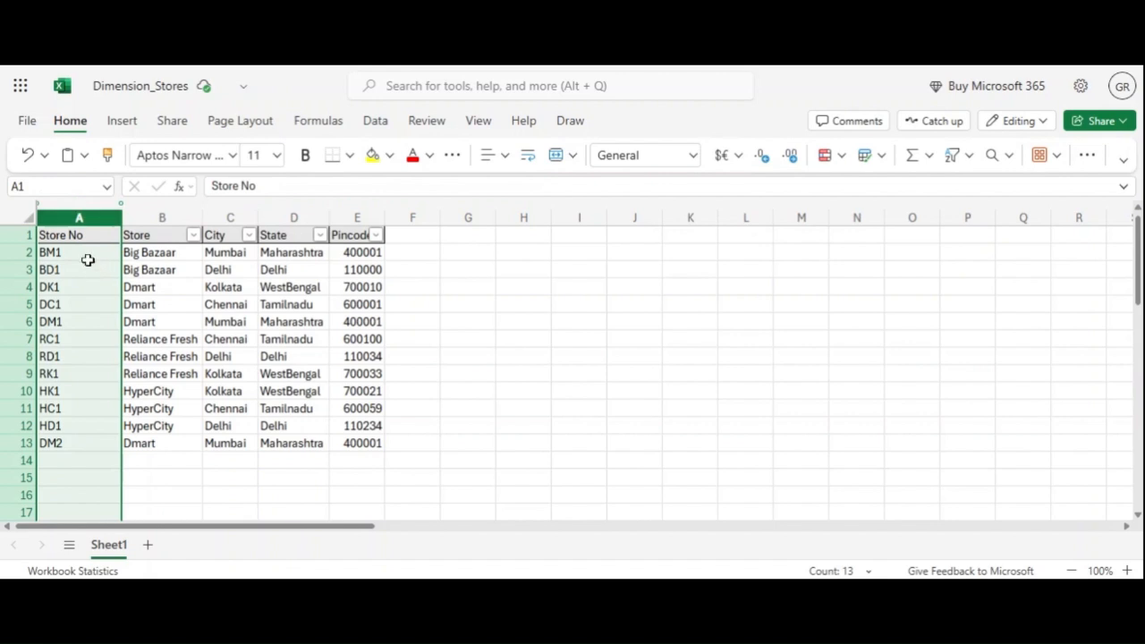
pyautogui.moveTo(93, 234); pyautogui.dragTo(355, 438)
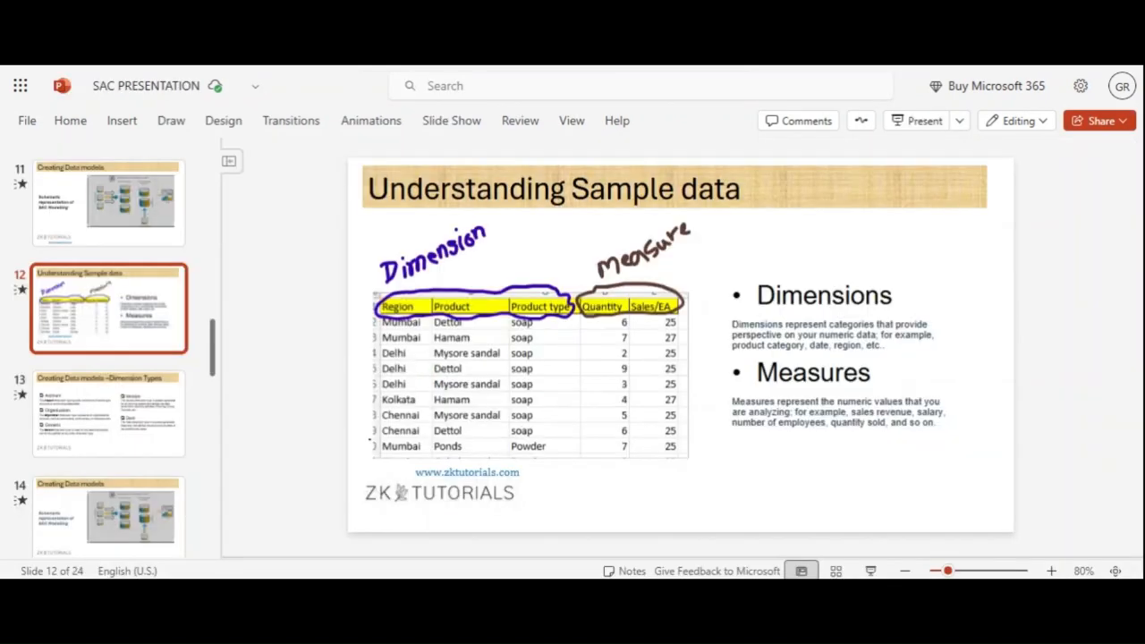
# In the SAC PRESENTATION deck, add a blank slide after Understanding Sample data and start the slide show from the Dimension Types slide
pyautogui.hotkey('ctrl', 'm')
pyautogui.click(141, 491)
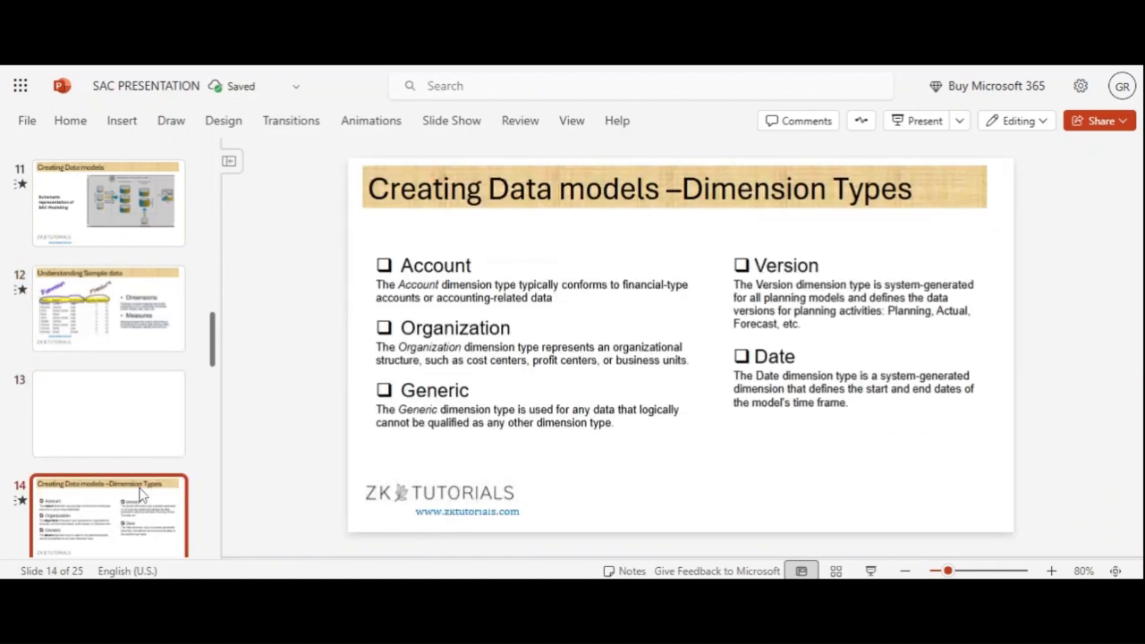
pyautogui.click(870, 571)
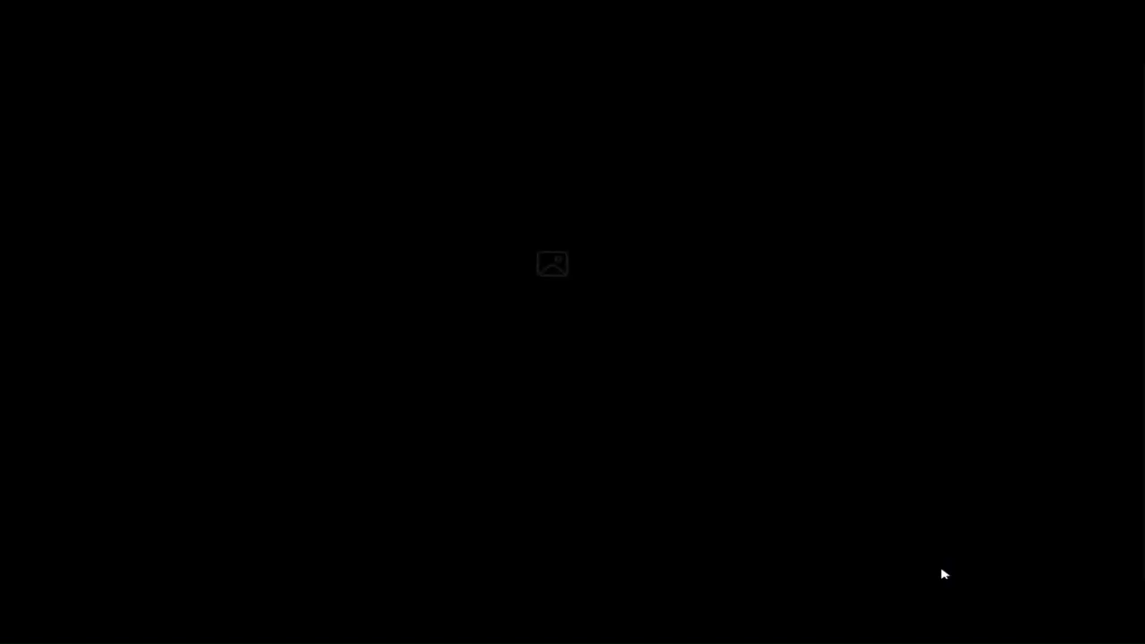
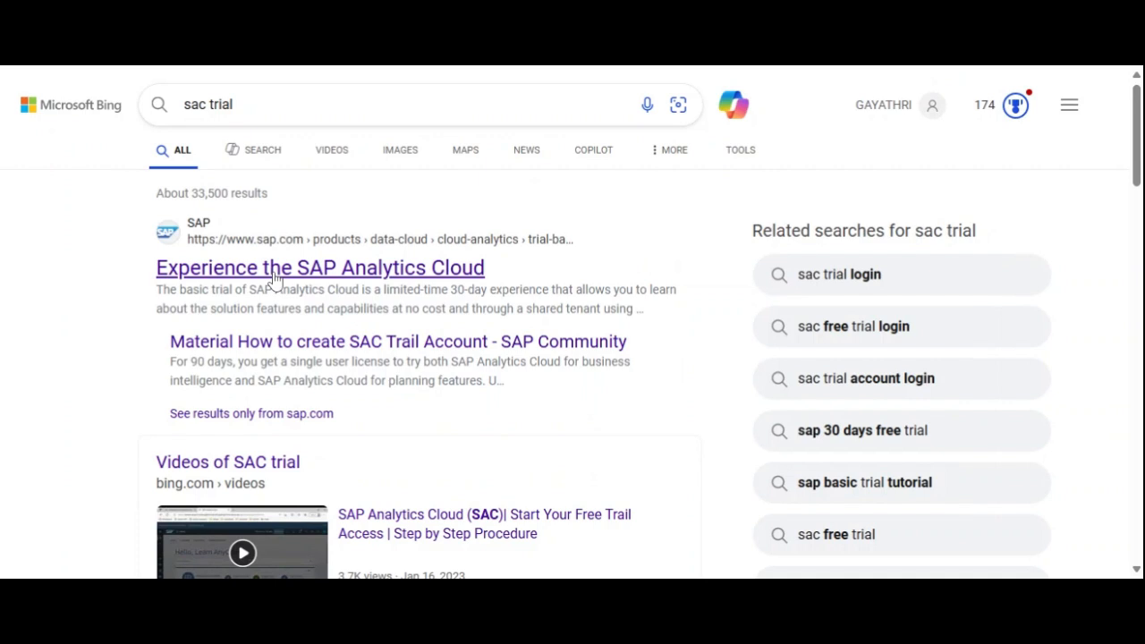
# Open the SAP Analytics Cloud free trial page from the search results and bring up its business e-mail form
pyautogui.click(273, 274)
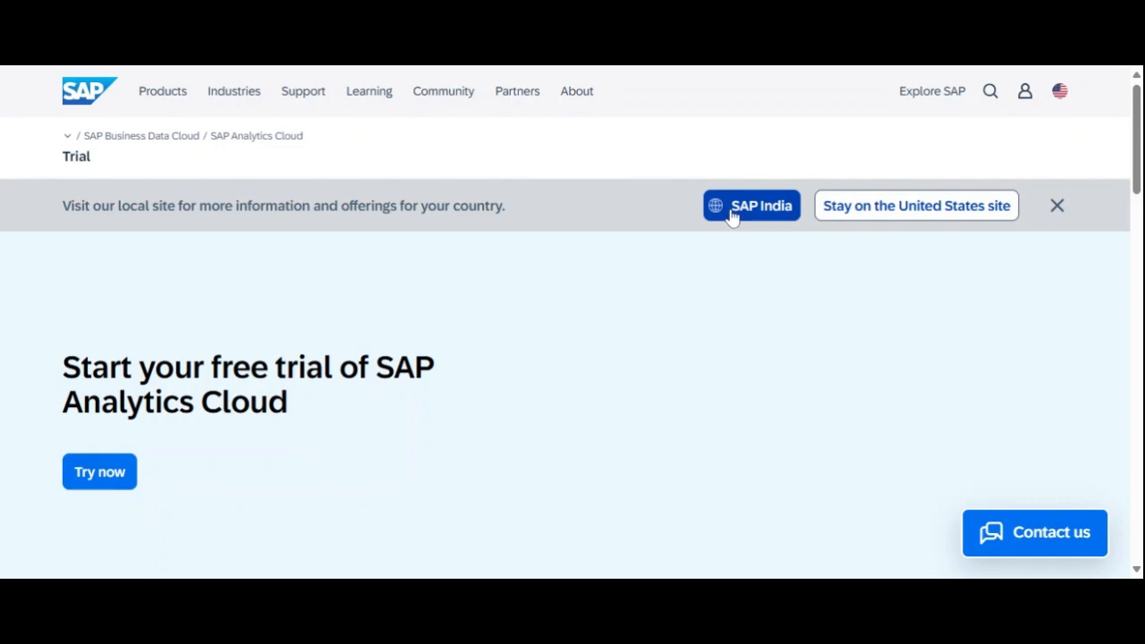
pyautogui.click(99, 478)
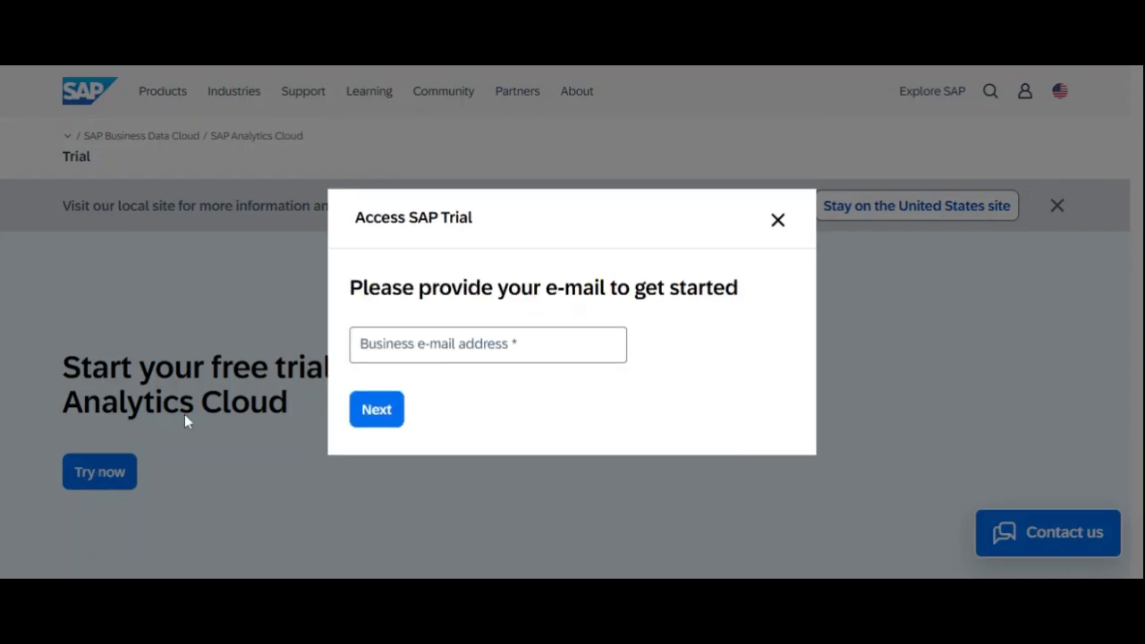
pyautogui.click(388, 345)
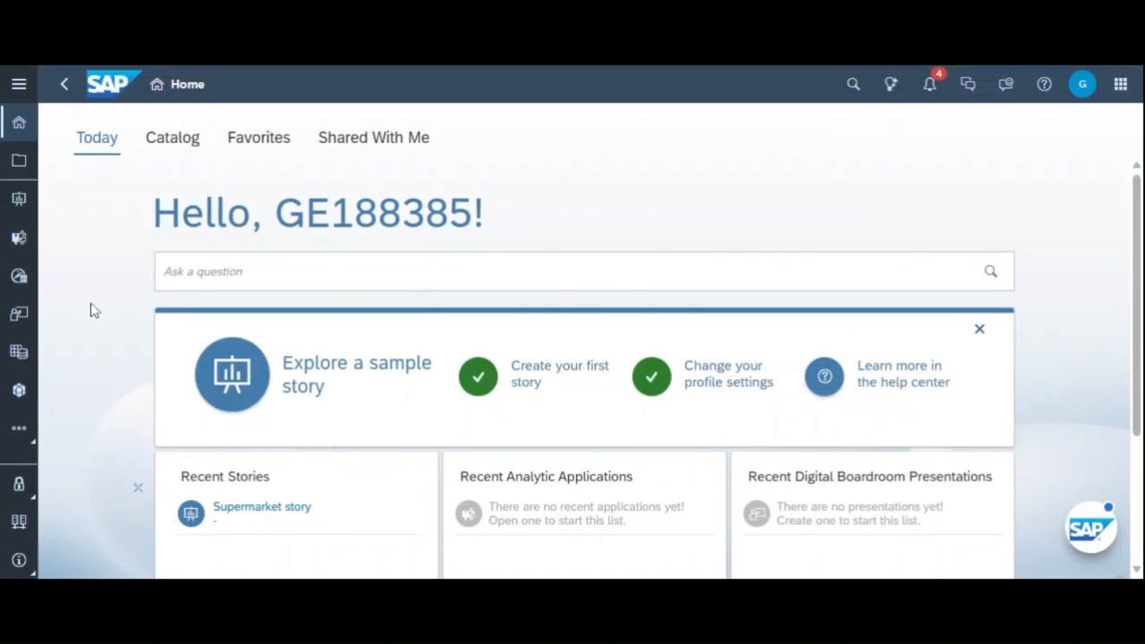
# Open the Modeler in SAP Analytics Cloud and show its public dimension tables
pyautogui.click(20, 400)
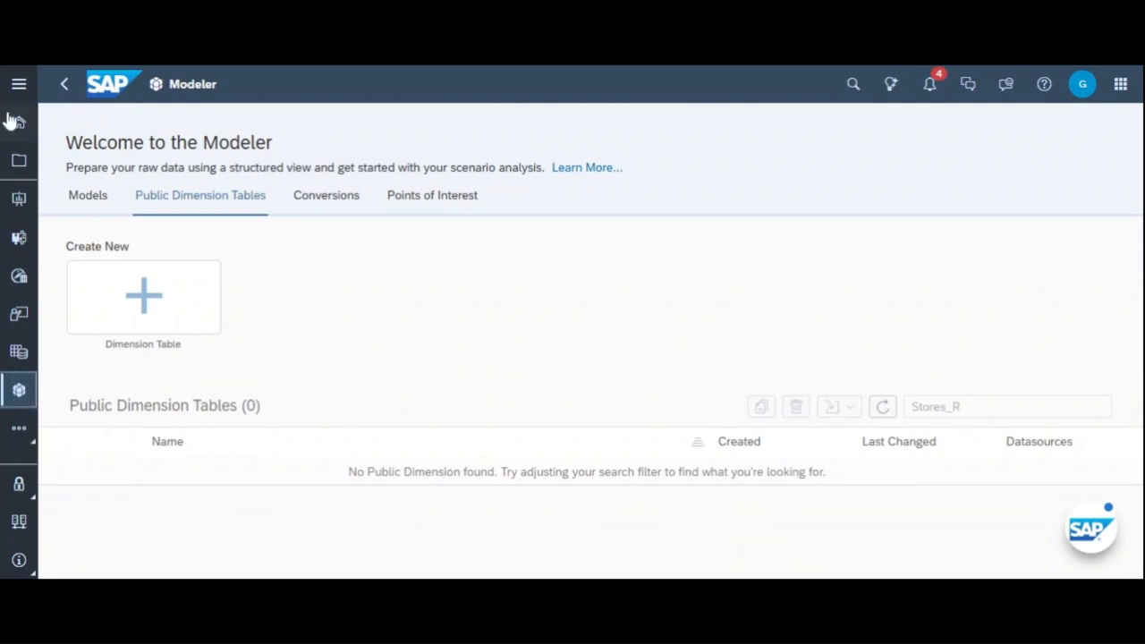
pyautogui.click(18, 84)
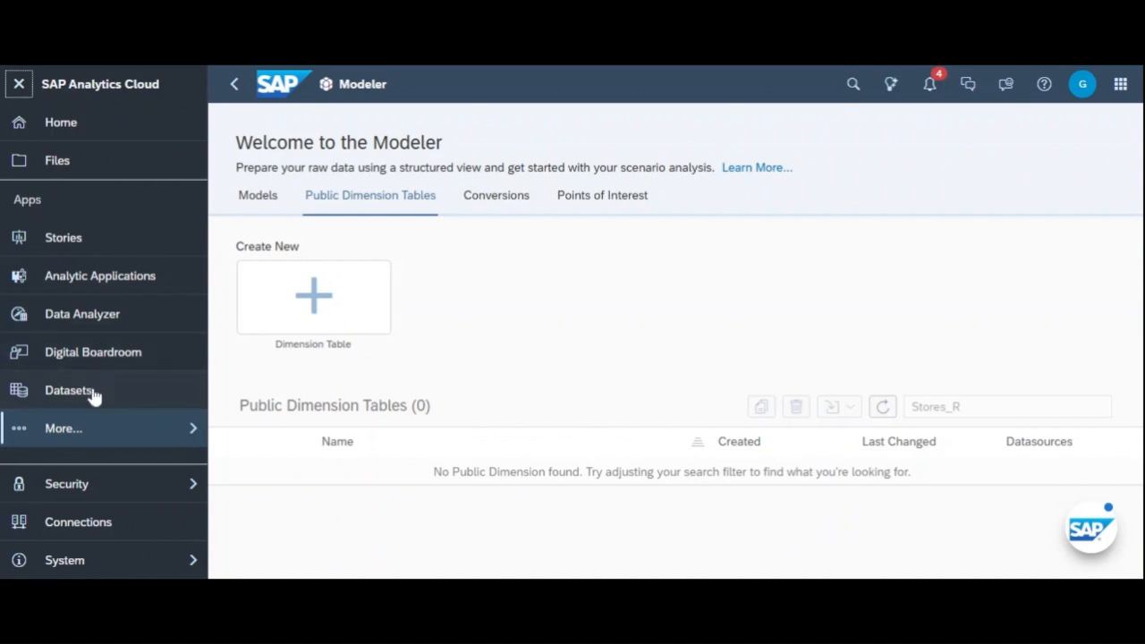
pyautogui.click(197, 437)
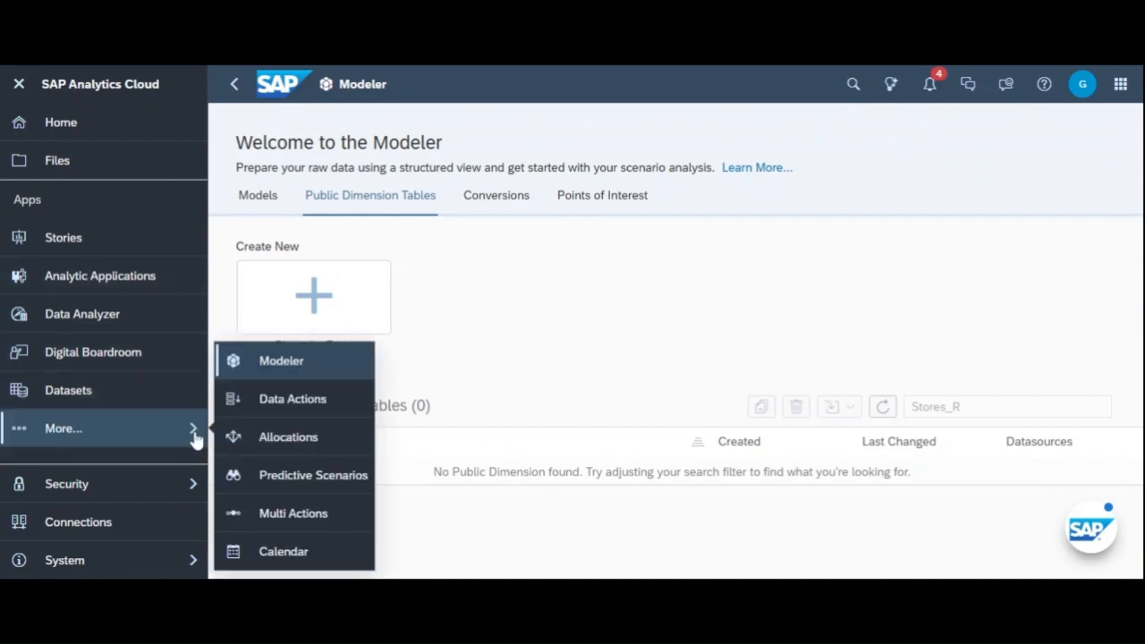
pyautogui.click(310, 371)
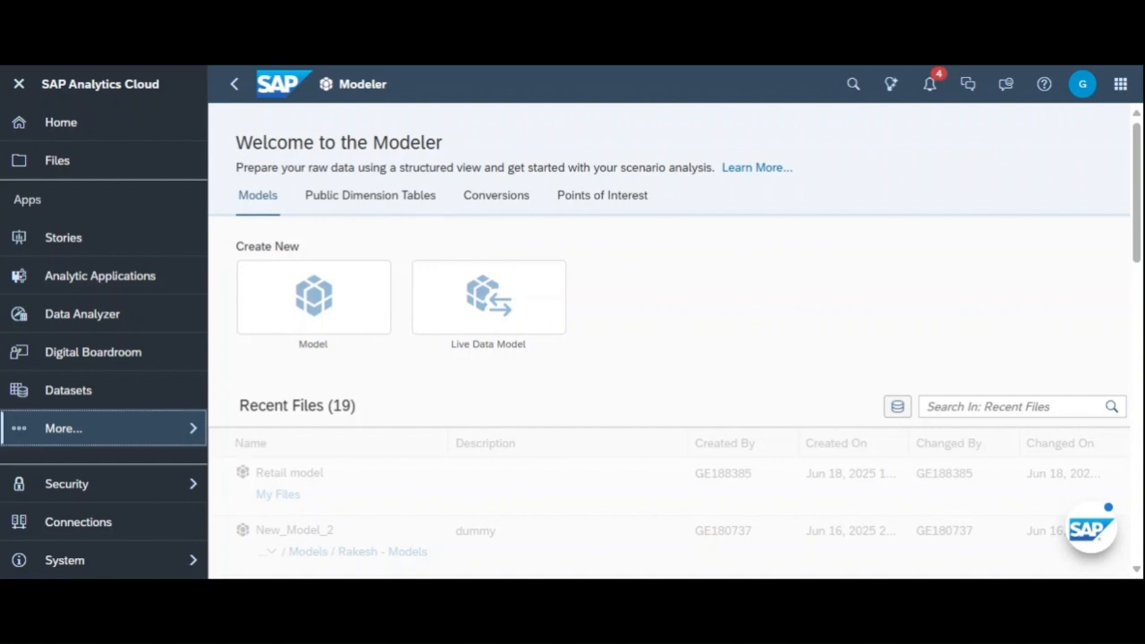
pyautogui.click(369, 195)
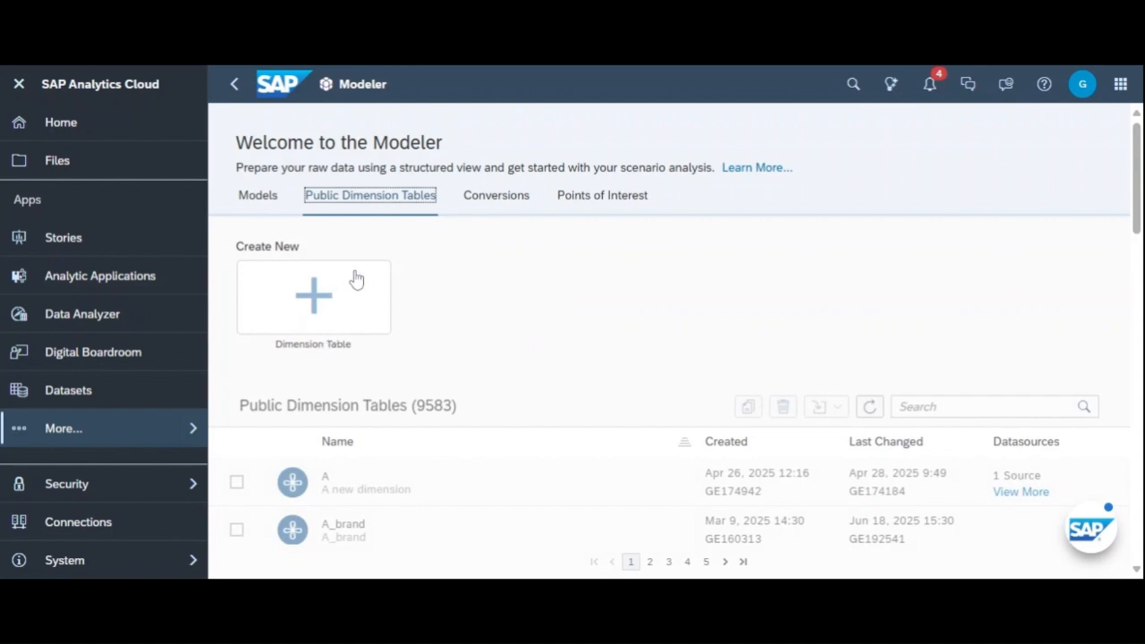
# Create a public dimension table of type Generic named Stores_R with the description Stores
pyautogui.click(307, 313)
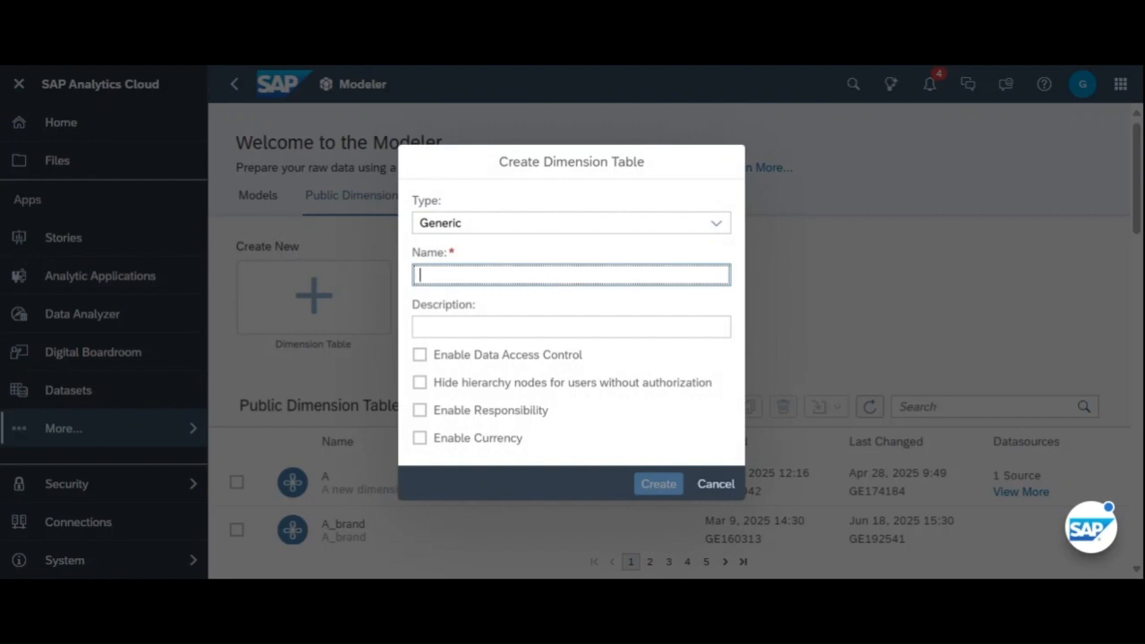
pyautogui.write('Stores_Retail')
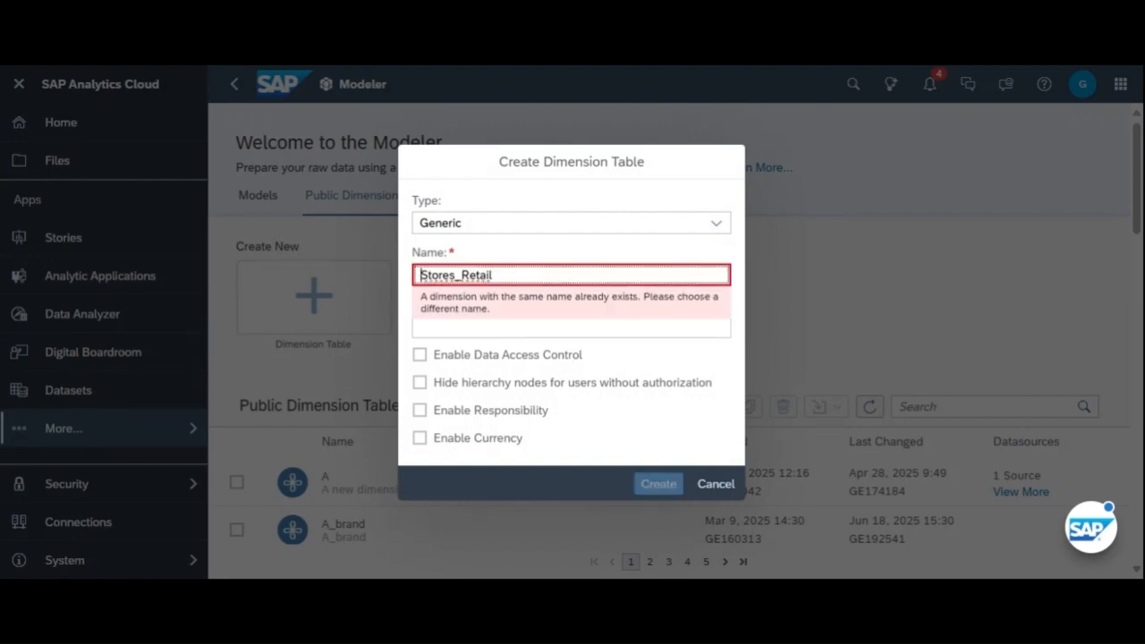
pyautogui.press('BackSpace')
pyautogui.press('BackSpace')
pyautogui.press('BackSpace')
pyautogui.press('BackSpace')
pyautogui.press('BackSpace')
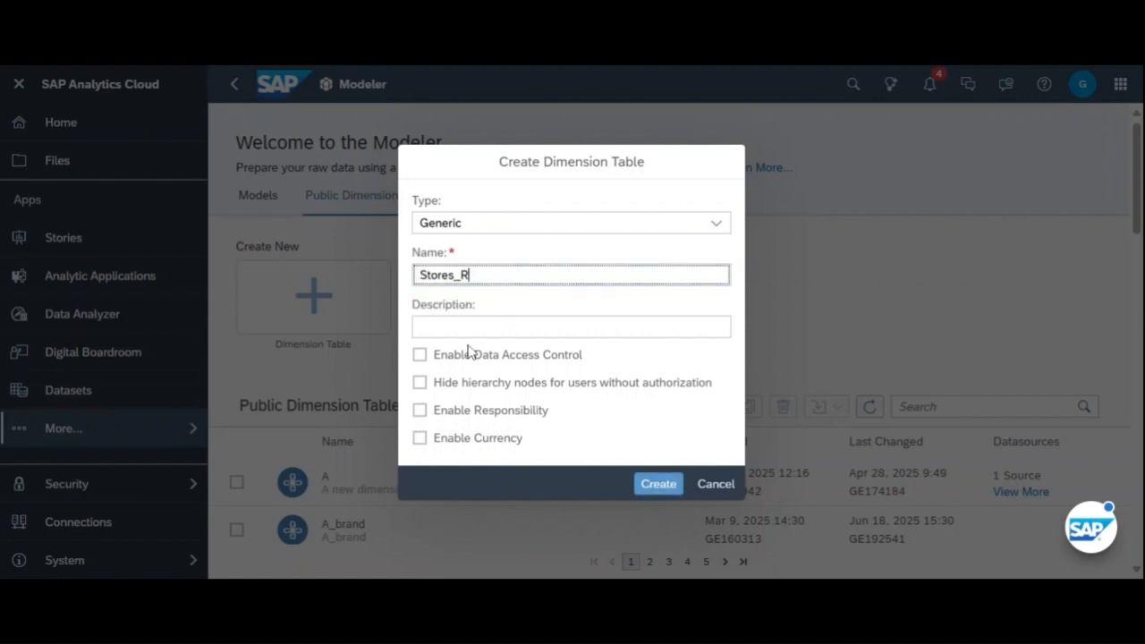
pyautogui.click(571, 328)
pyautogui.write('Sto')
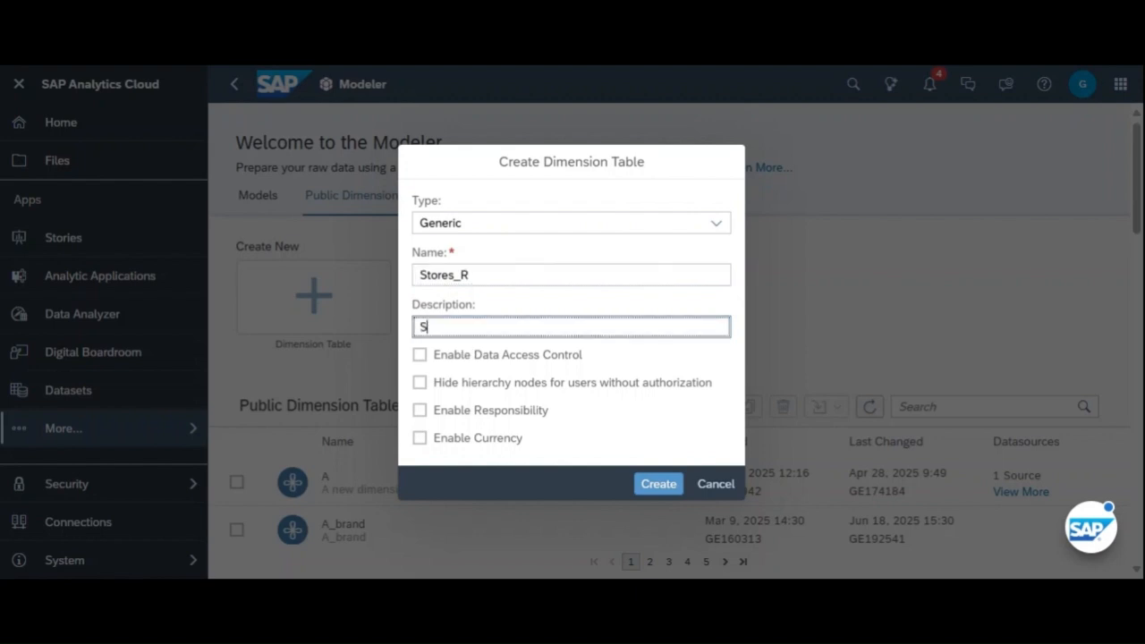
pyautogui.write('res')
pyautogui.click(660, 491)
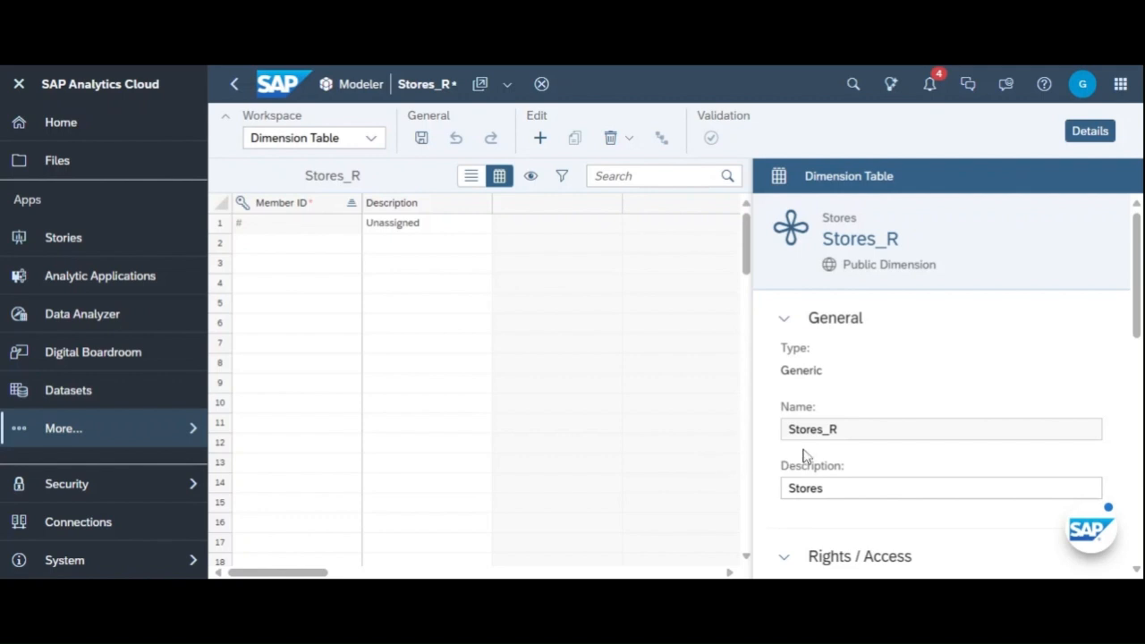
# Stay in the unsaved Stores_R dimension table and collapse the side navigation to widen the workspace
pyautogui.scroll(-2, 1135, 310)
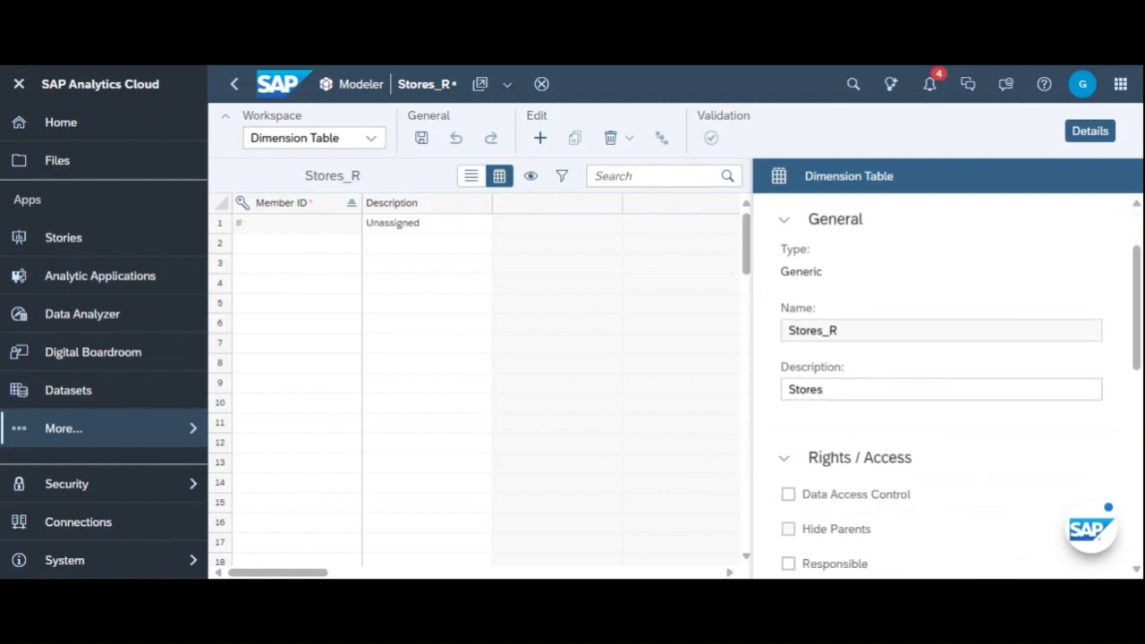
pyautogui.click(235, 88)
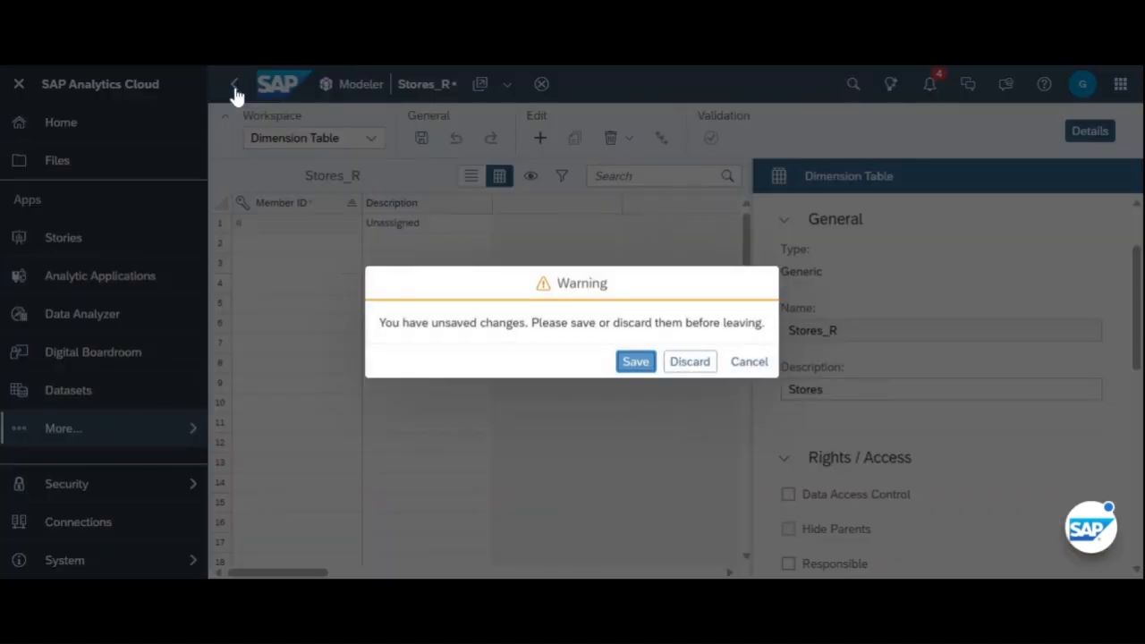
pyautogui.click(742, 364)
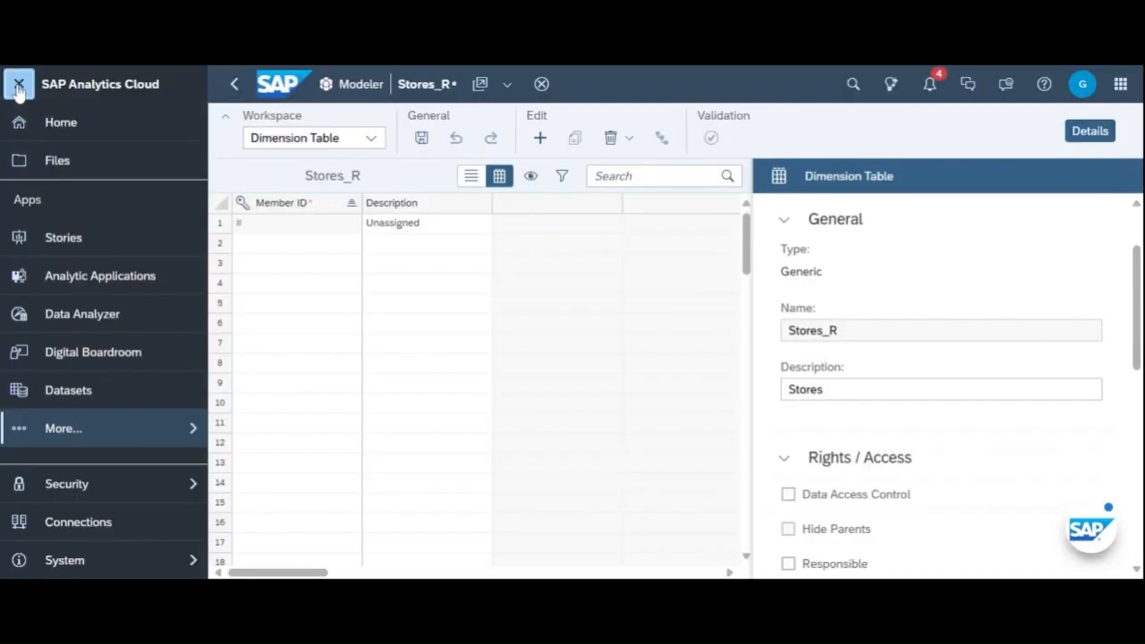
pyautogui.click(18, 85)
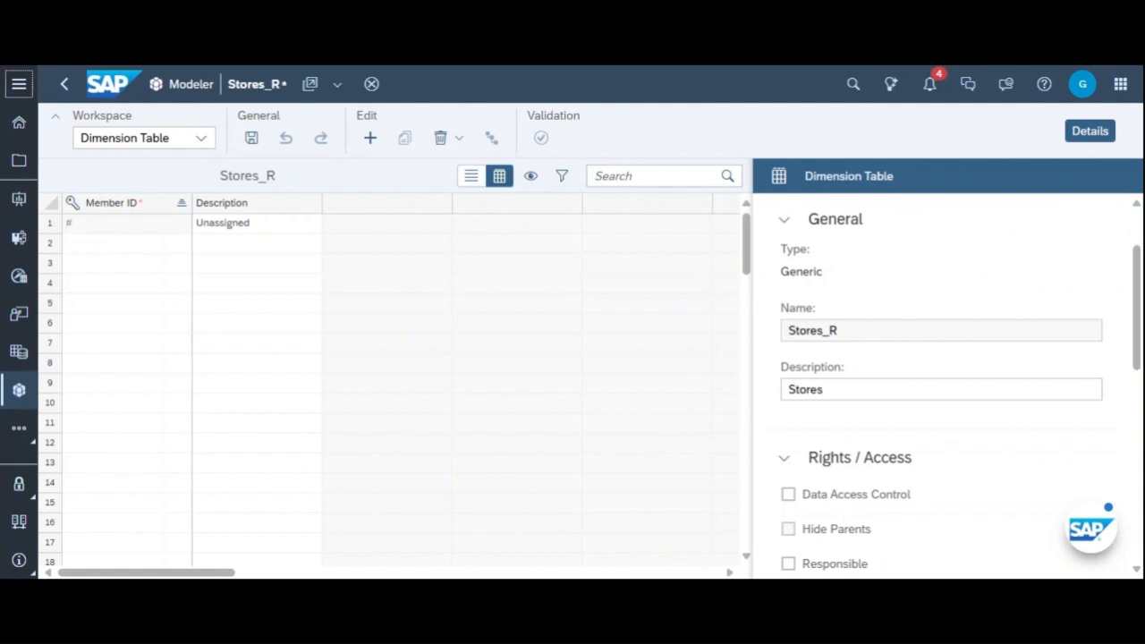
# Add a property to the Stores_R dimension with the ID City and the description City
pyautogui.scroll(2, 1132, 291)
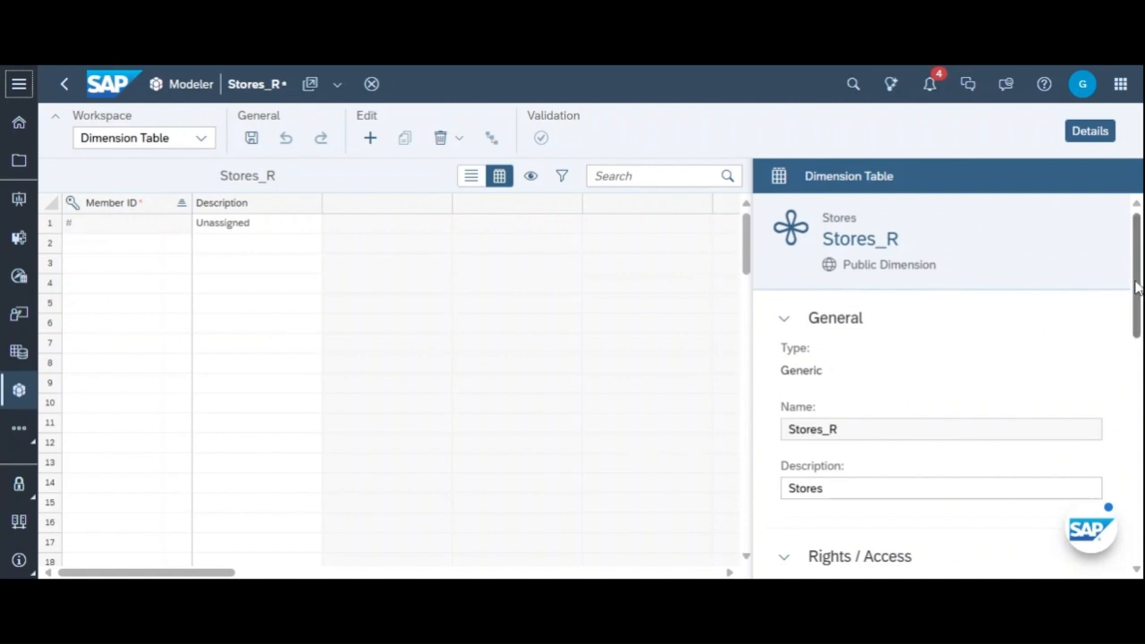
pyautogui.scroll(-1, 1137, 291)
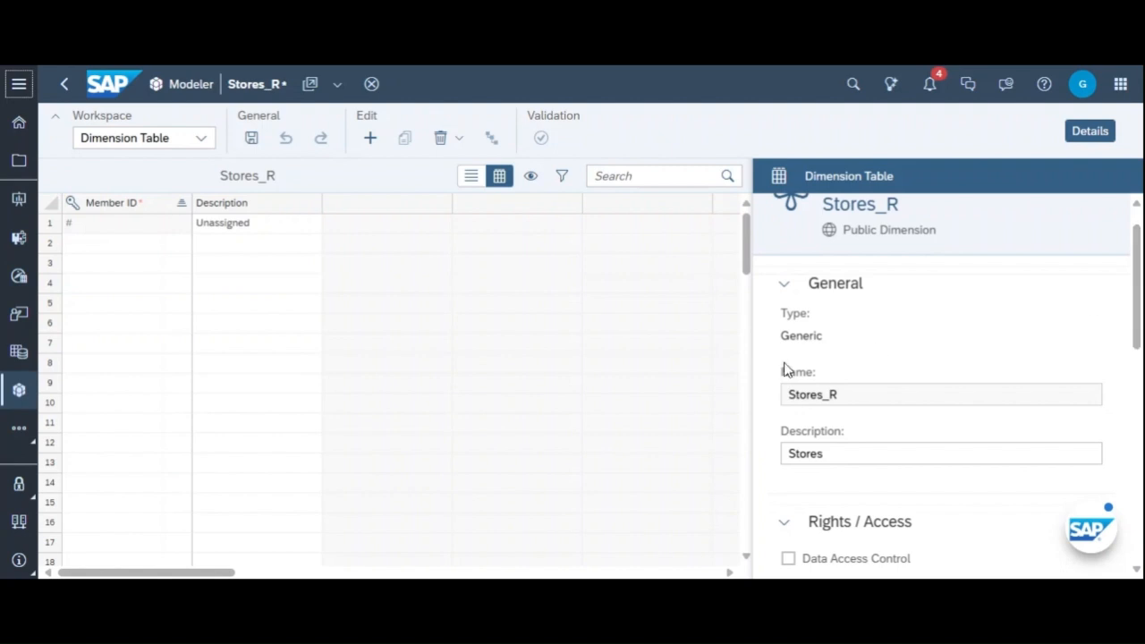
pyautogui.moveTo(823, 336); pyautogui.dragTo(776, 336)
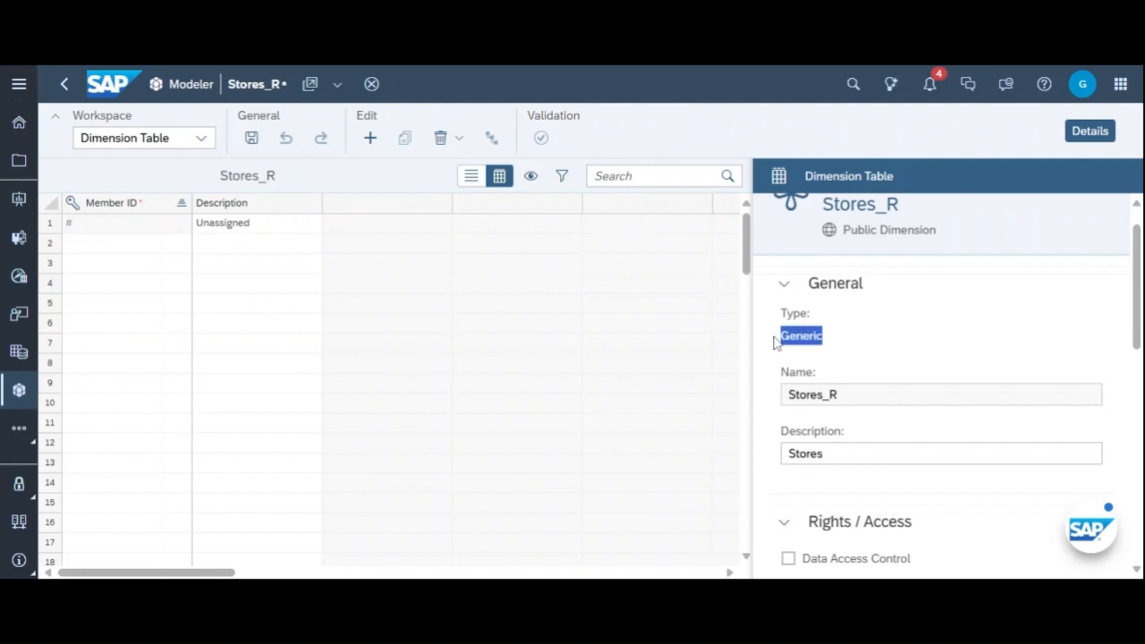
pyautogui.moveTo(1137, 317); pyautogui.dragTo(1139, 407)
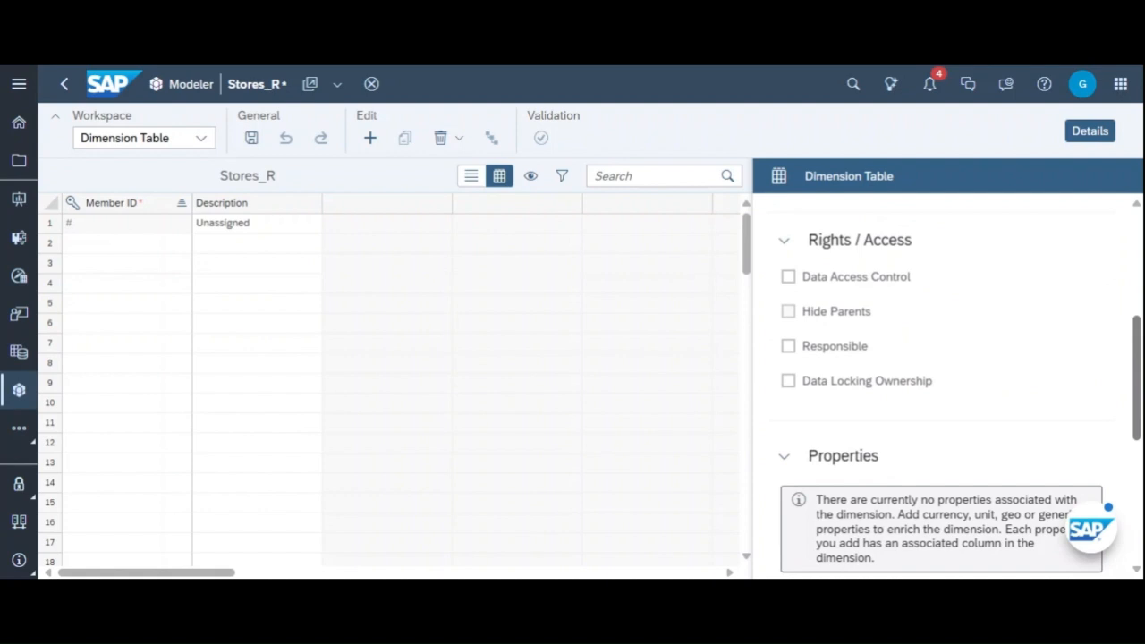
pyautogui.scroll(-5, 1139, 516)
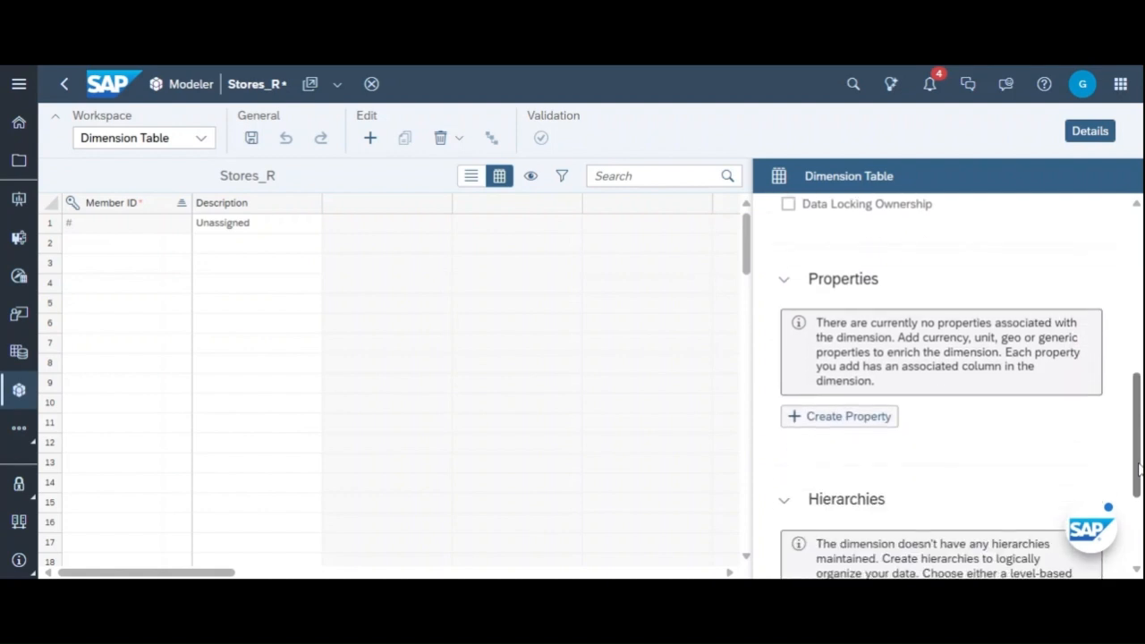
pyautogui.scroll(1, 1135, 528)
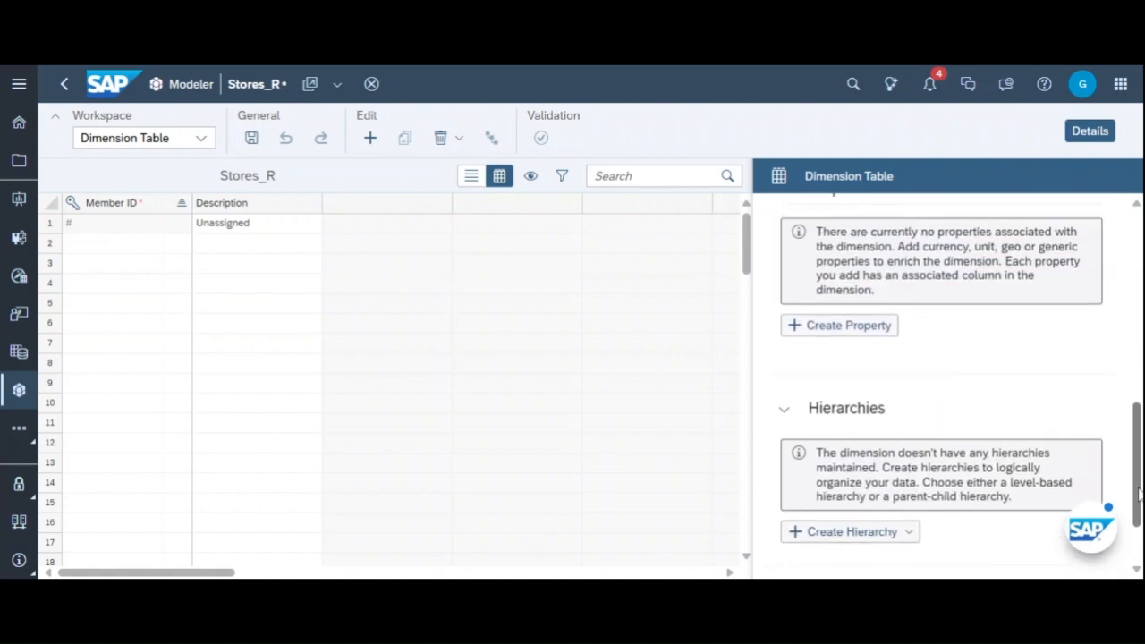
pyautogui.click(881, 338)
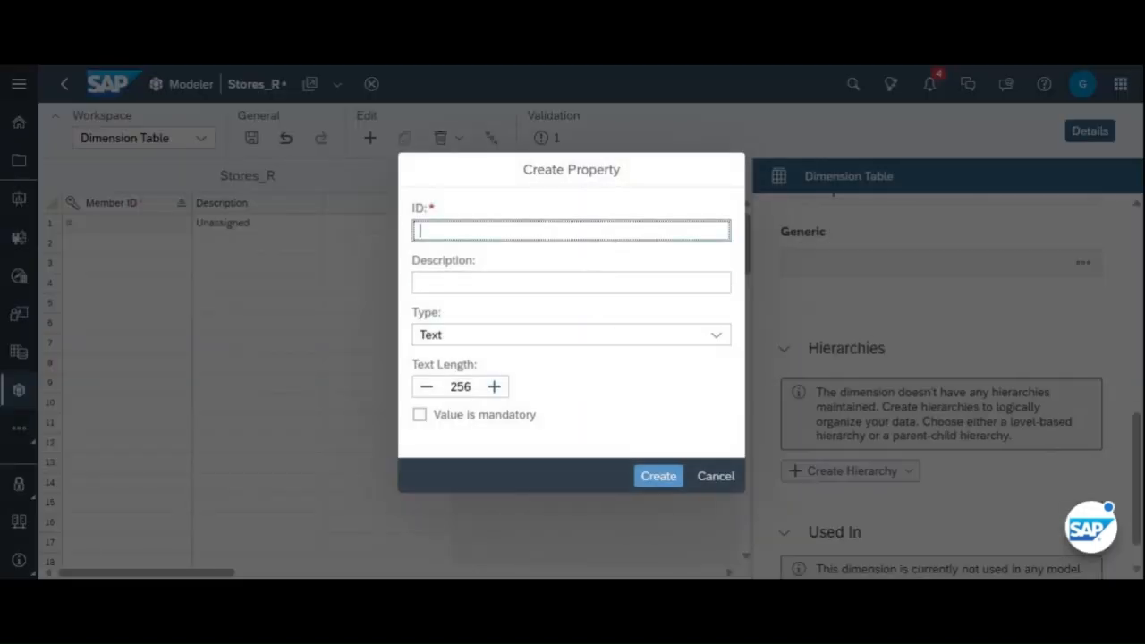
pyautogui.write('Cir')
pyautogui.write('ty')
pyautogui.press('Tab')
pyautogui.write('City')
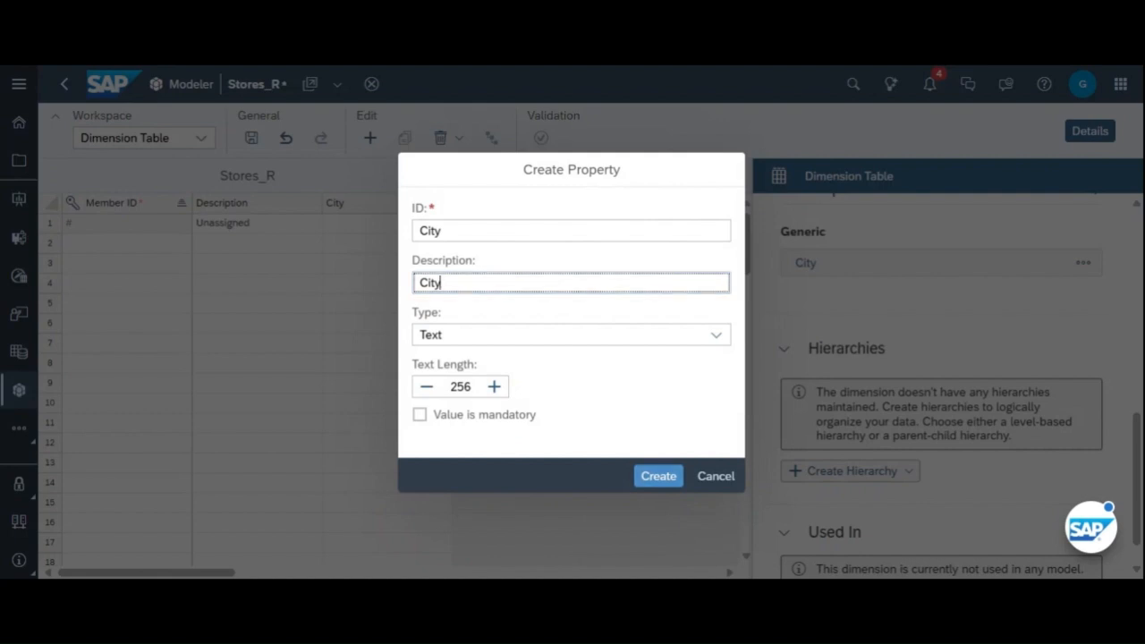
pyautogui.press('Return')
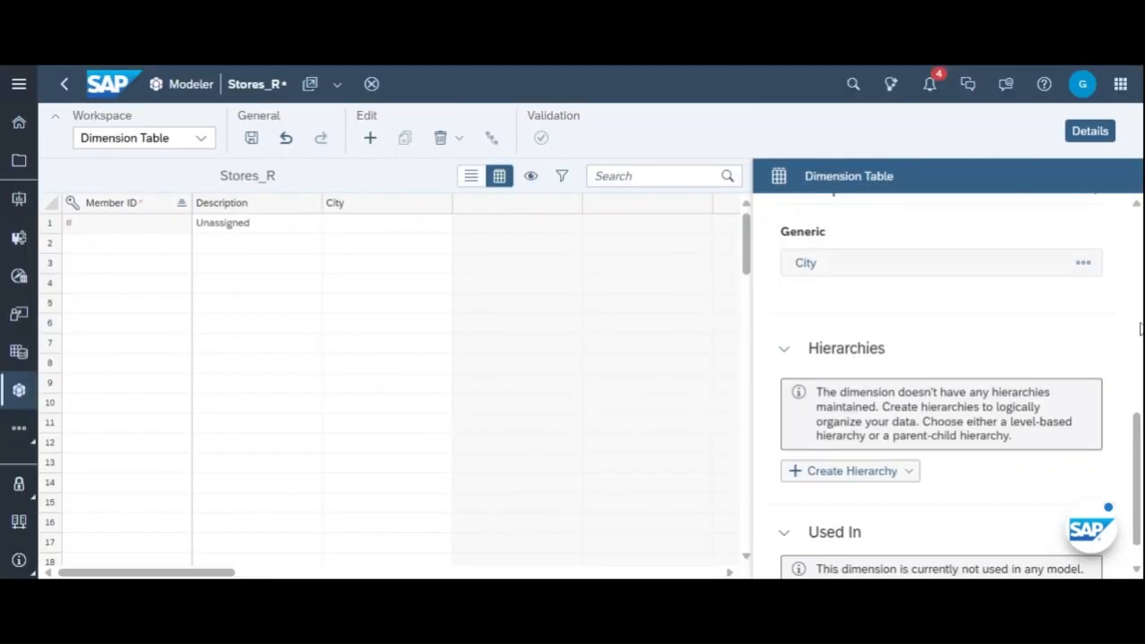
# Add a second generic property with the ID State and the description State
pyautogui.scroll(2, 1139, 440)
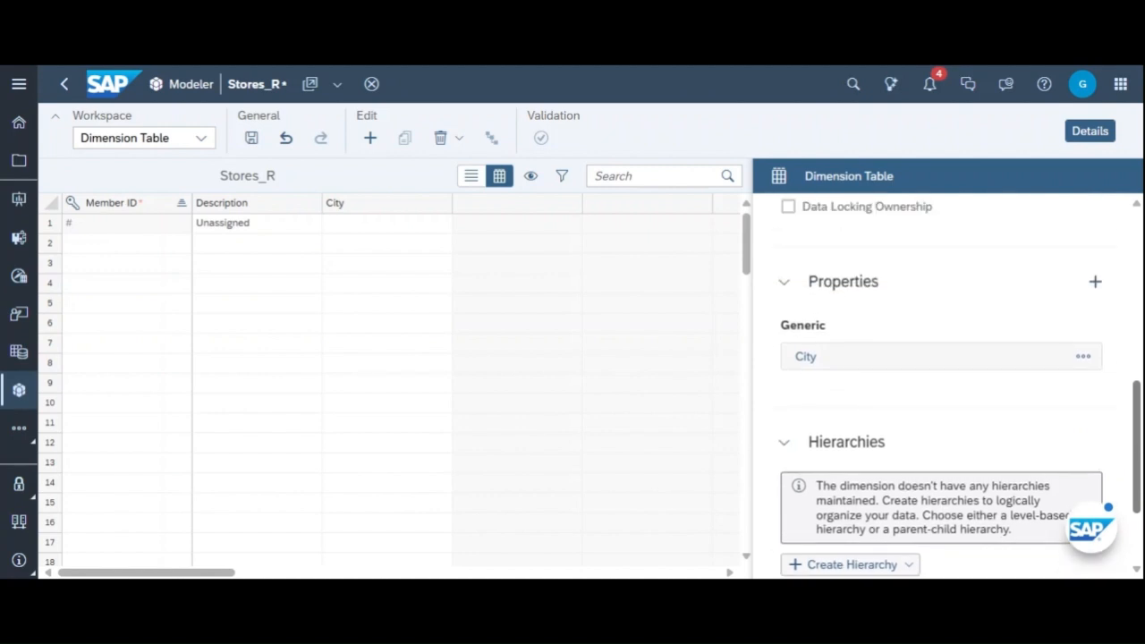
pyautogui.click(1096, 285)
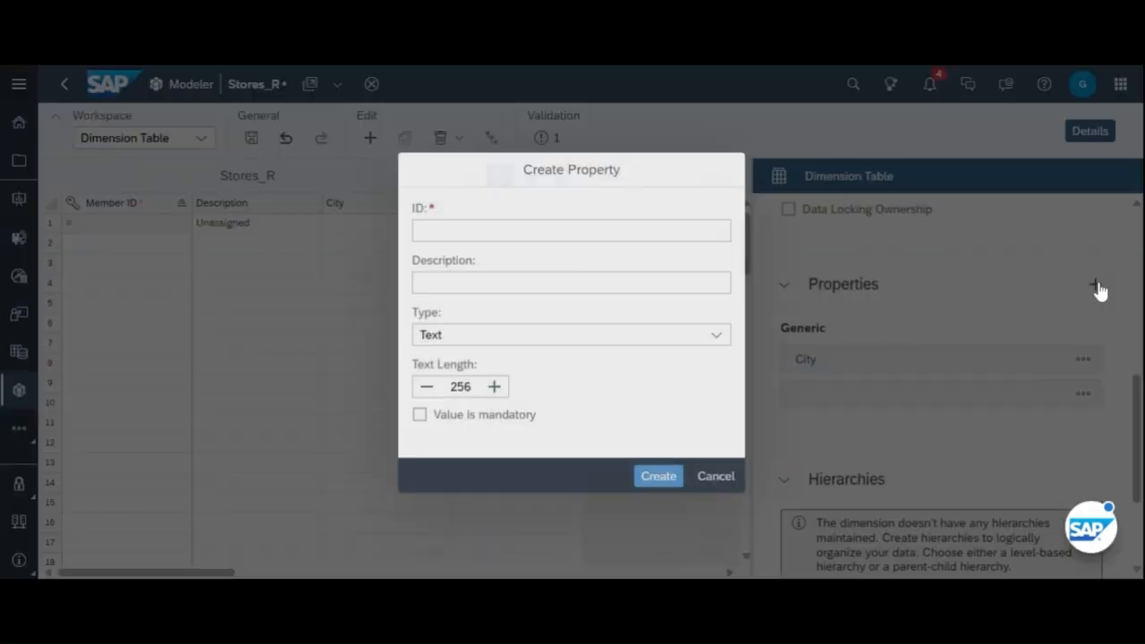
pyautogui.write('State')
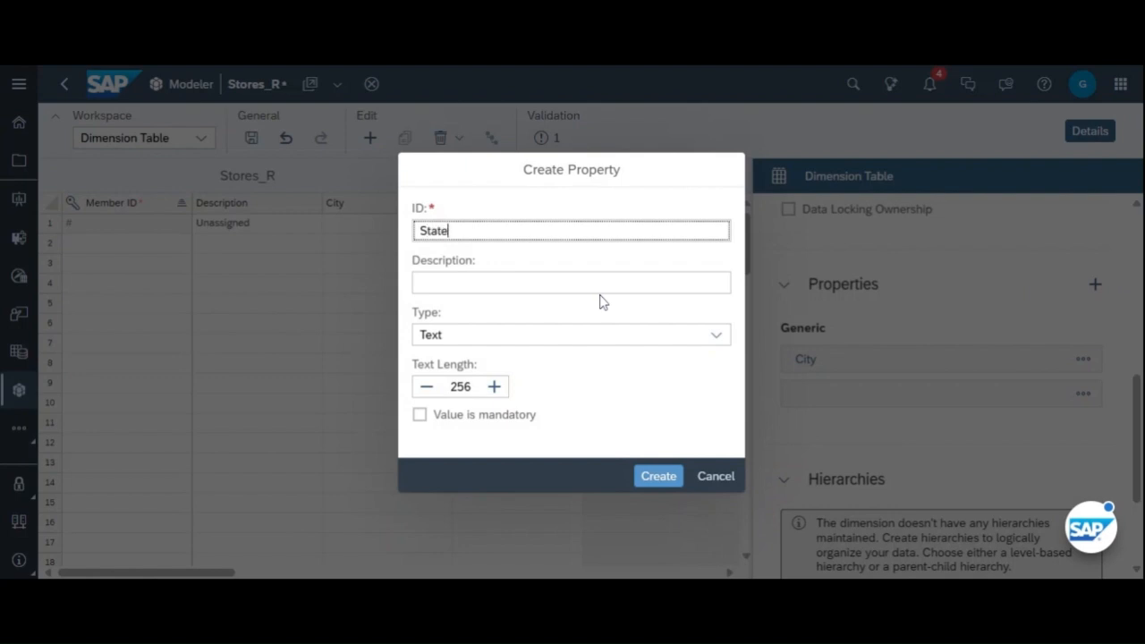
pyautogui.press('Tab')
pyautogui.write('State')
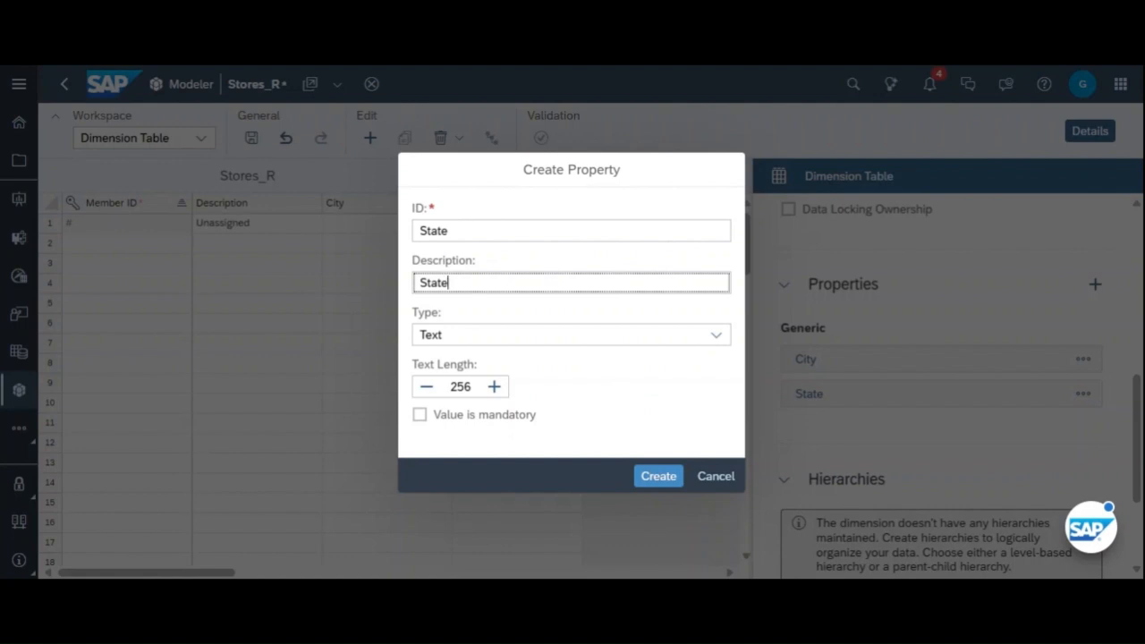
pyautogui.click(669, 476)
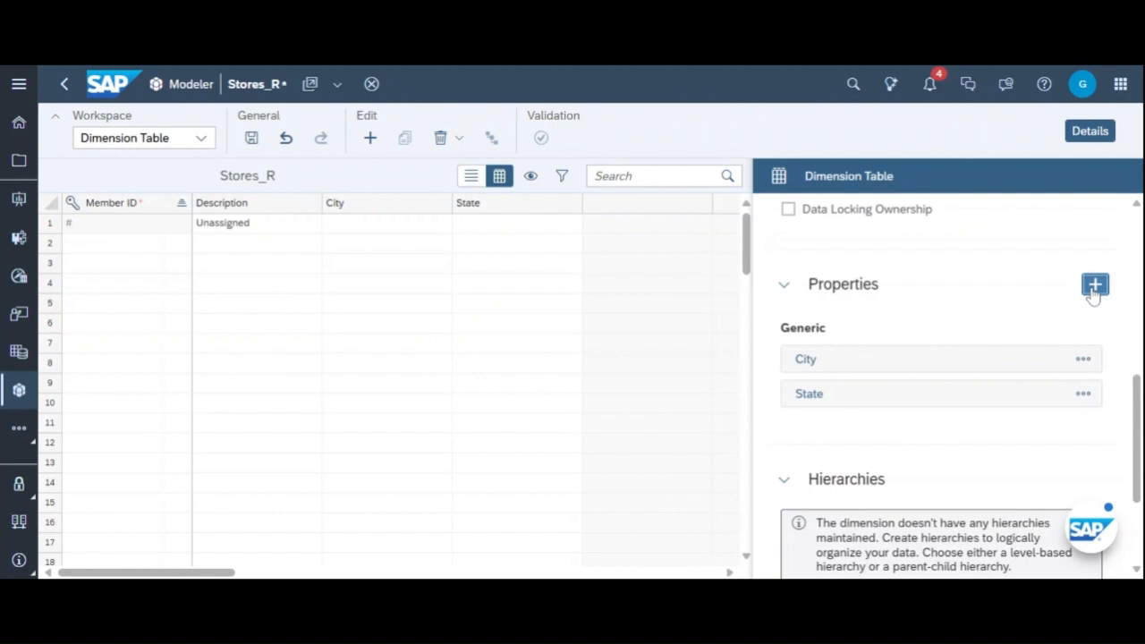
# Add a third generic property with the ID Pincode and the description Pincode
pyautogui.click(1094, 284)
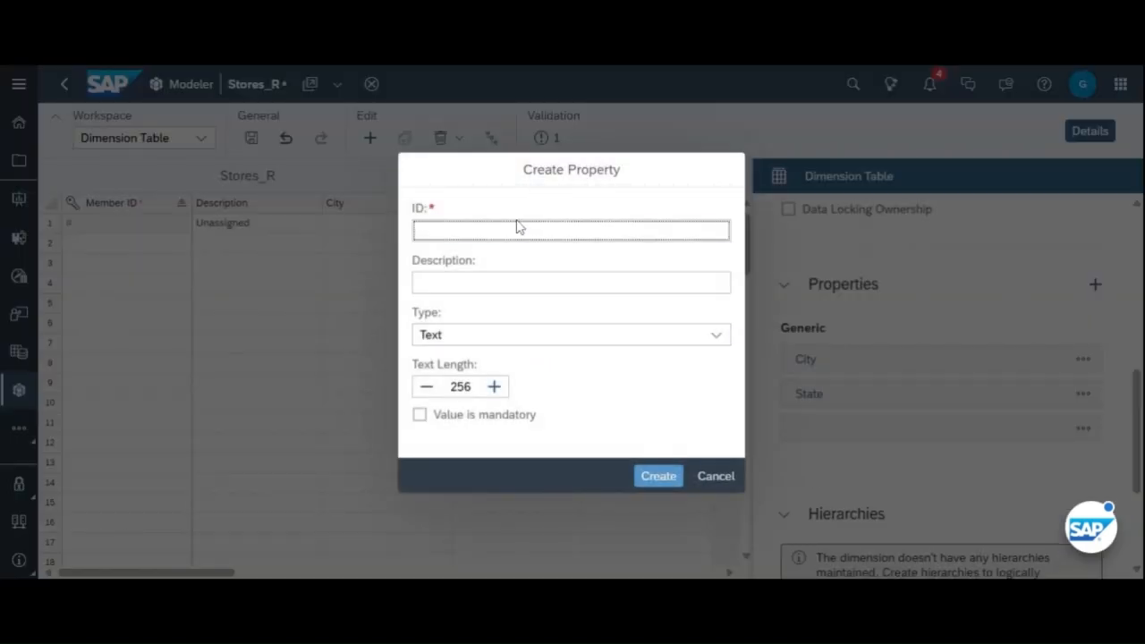
pyautogui.write('Pincode')
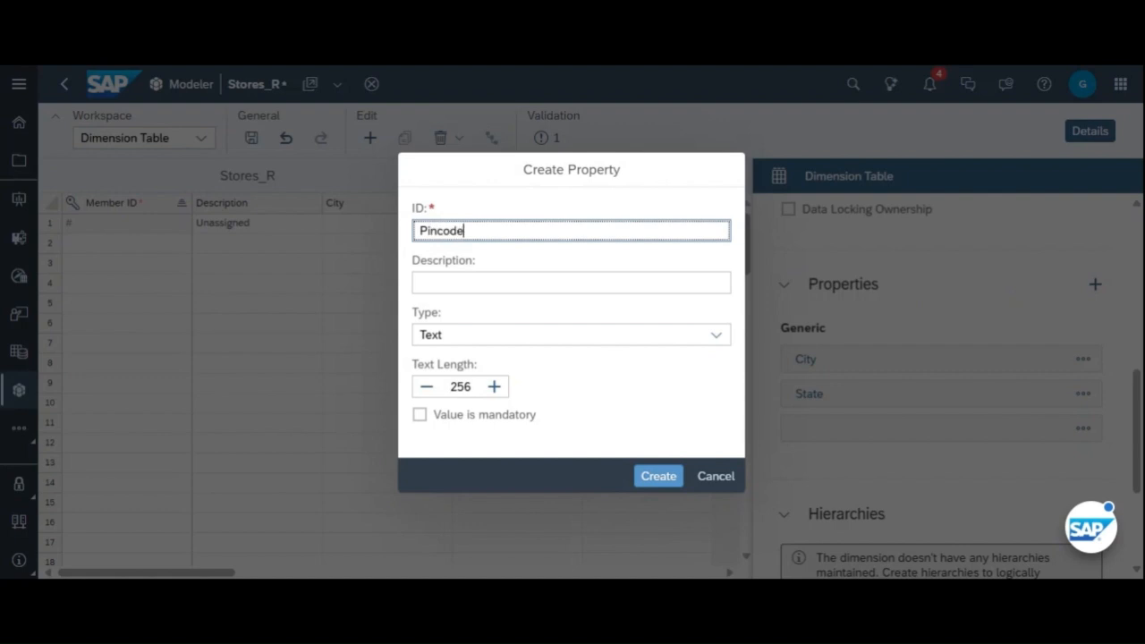
pyautogui.click(570, 283)
pyautogui.write('Pincode')
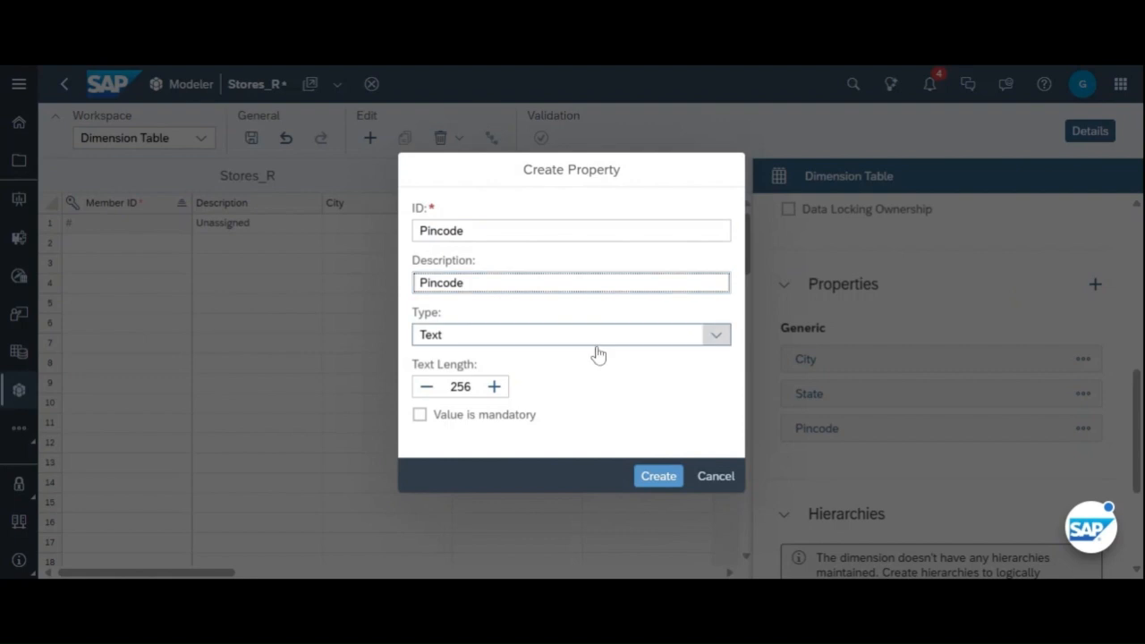
pyautogui.click(646, 481)
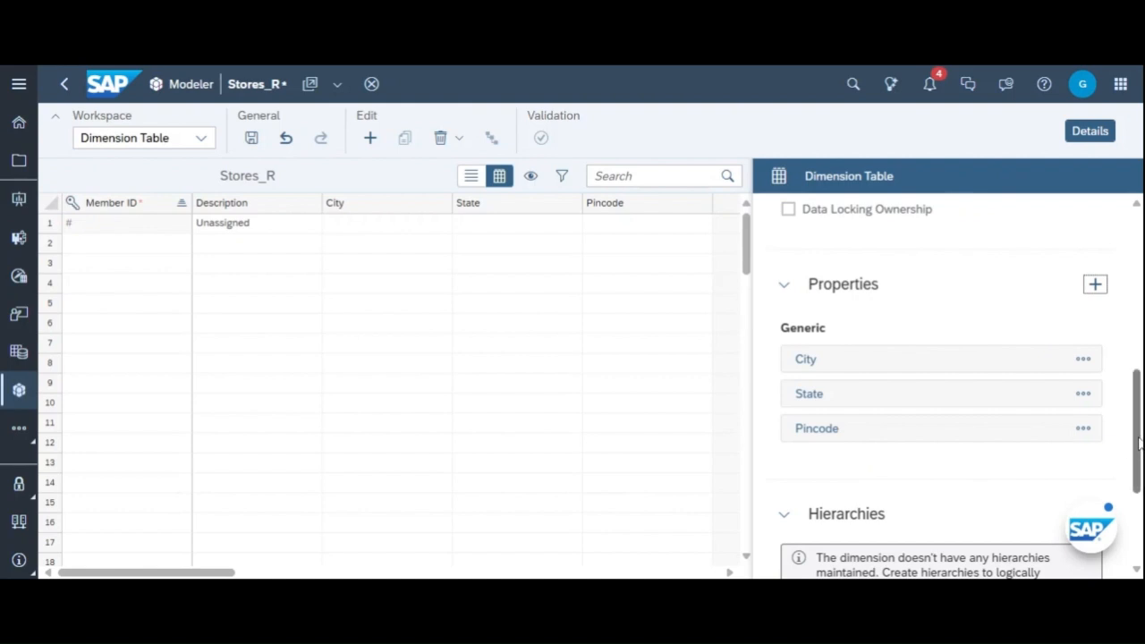
# Start a level-based hierarchy for the dimension with the ID Stores_H and the description Stores hierarchy
pyautogui.scroll(1, 1138, 440)
pyautogui.moveTo(1137, 440); pyautogui.dragTo(1132, 526)
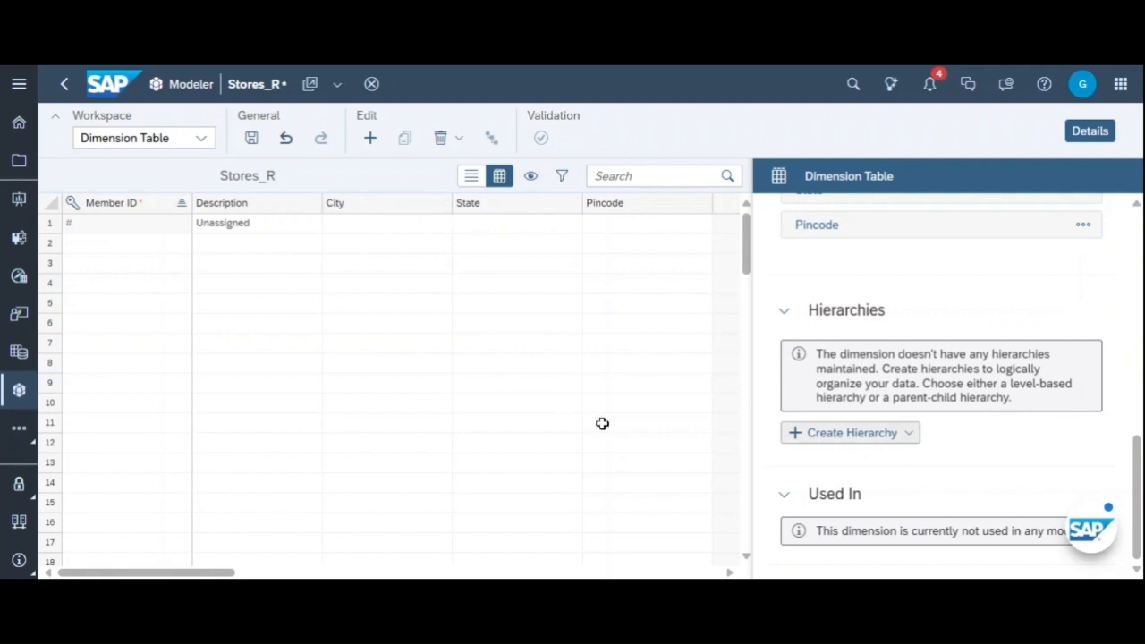
pyautogui.click(914, 439)
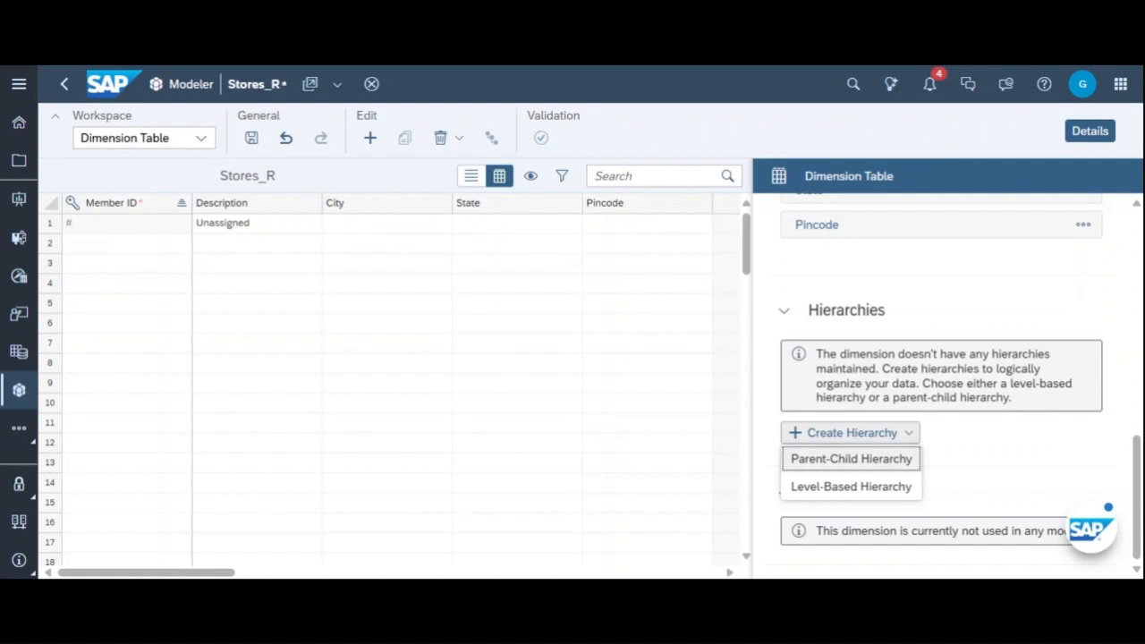
pyautogui.click(842, 499)
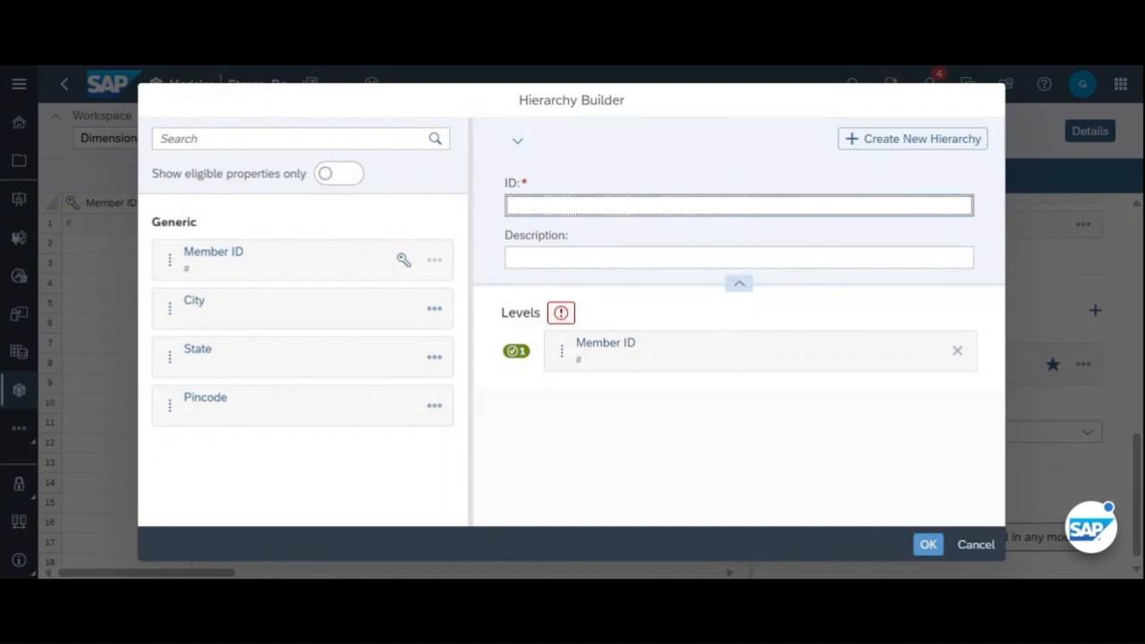
pyautogui.write('Stores_H')
pyautogui.click(569, 265)
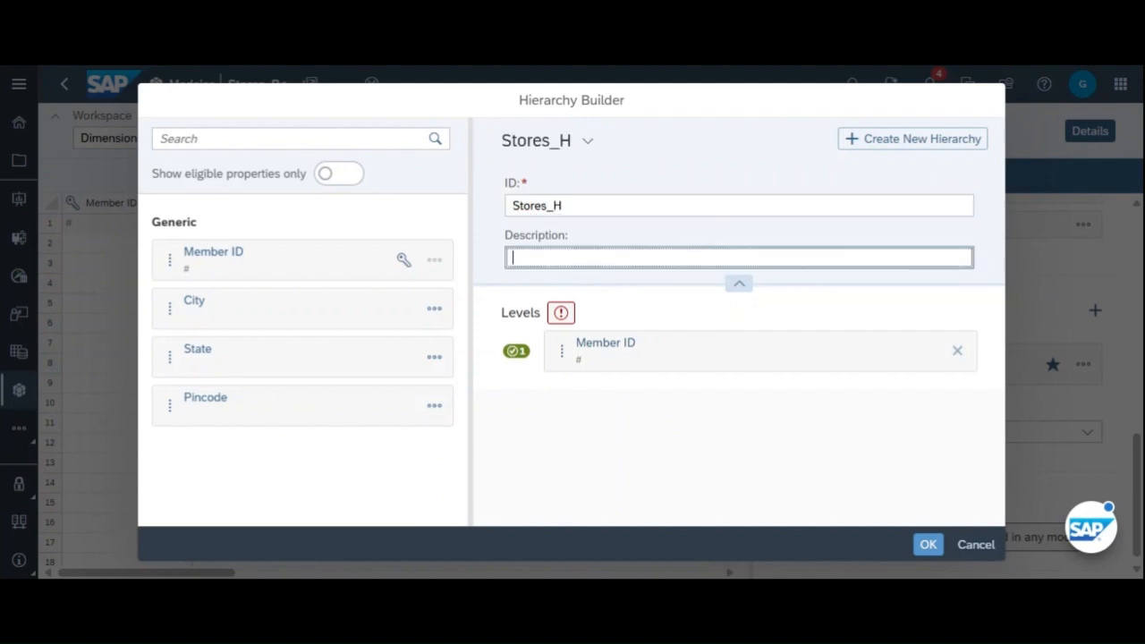
pyautogui.write('Storess')
pyautogui.press('BackSpace')
pyautogui.write('hierarchy')
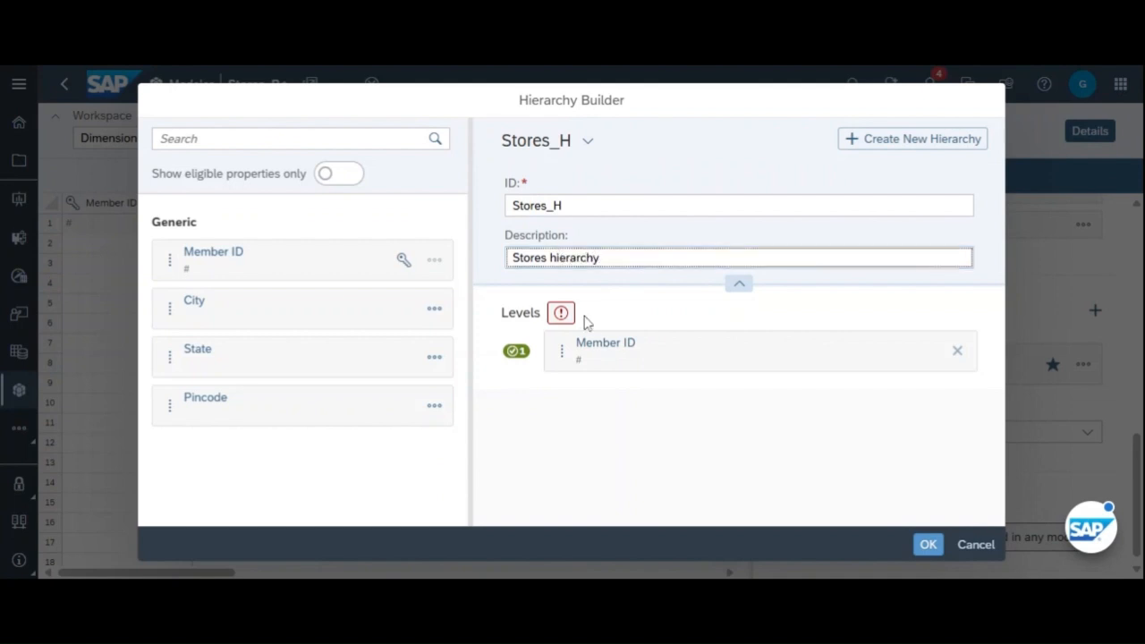
# Add City and State as levels above Member ID, ordered State, City, Member ID, and accept the hierarchy
pyautogui.click(434, 309)
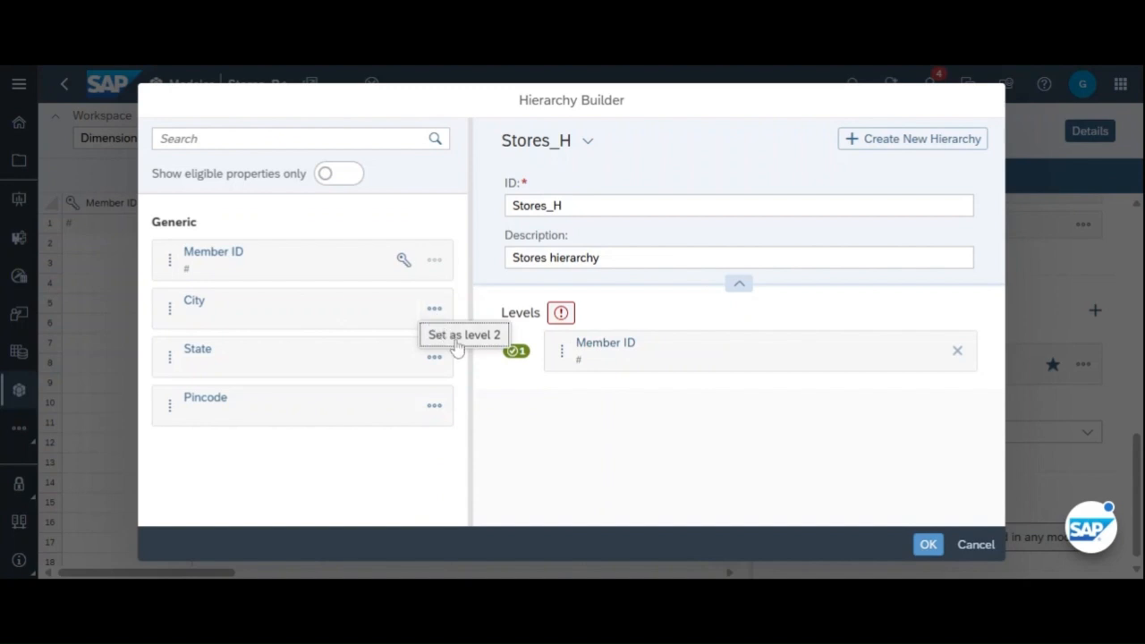
pyautogui.click(456, 345)
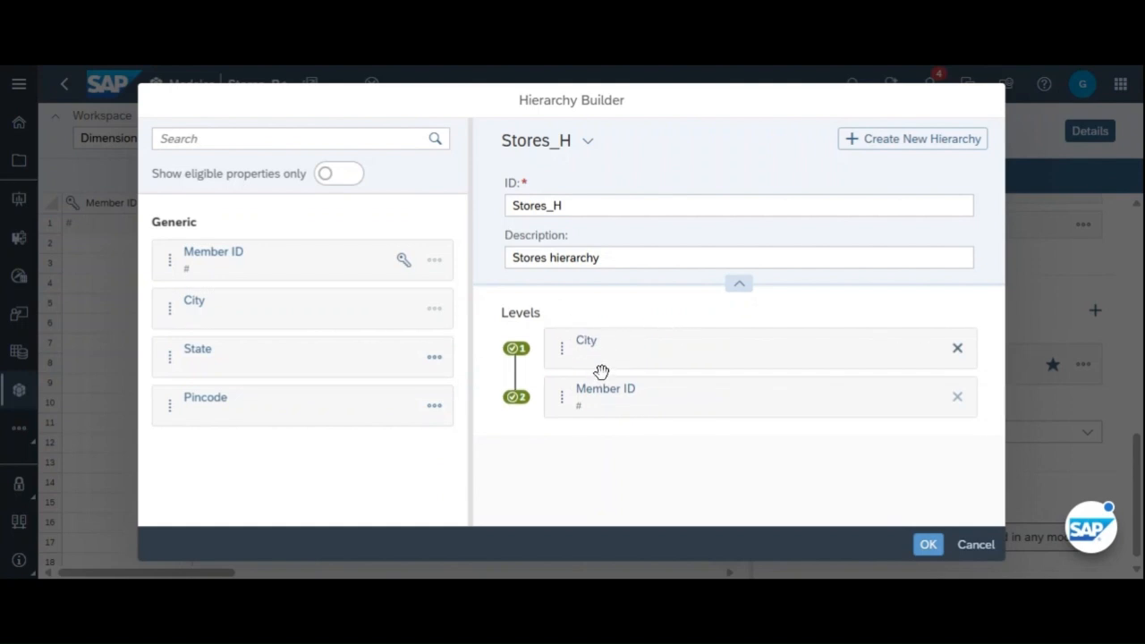
pyautogui.click(434, 357)
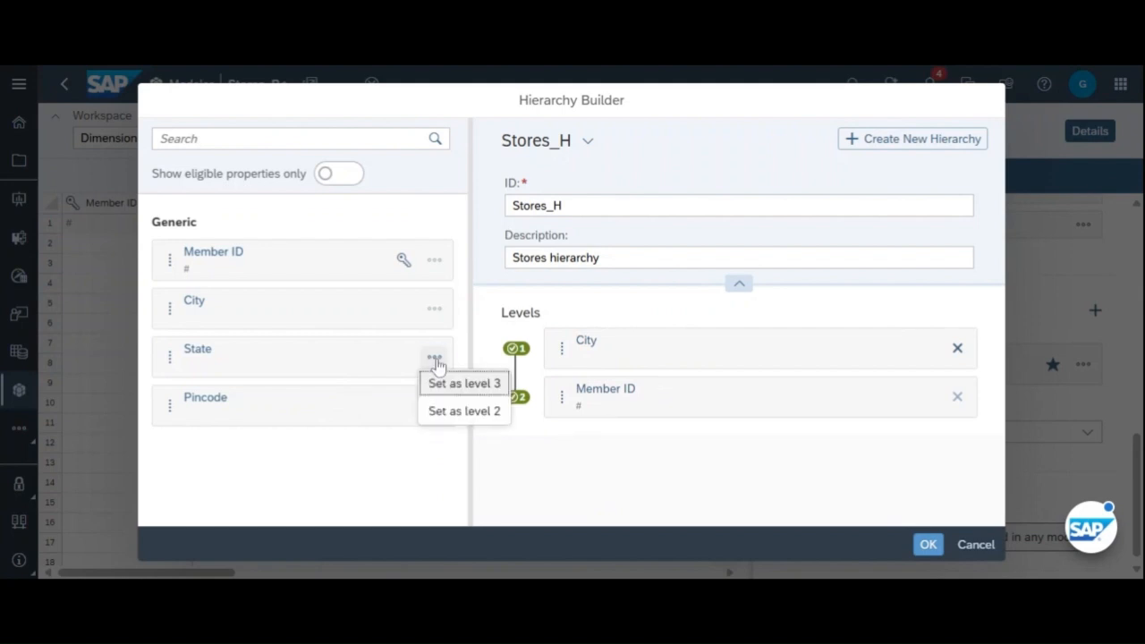
pyautogui.click(451, 384)
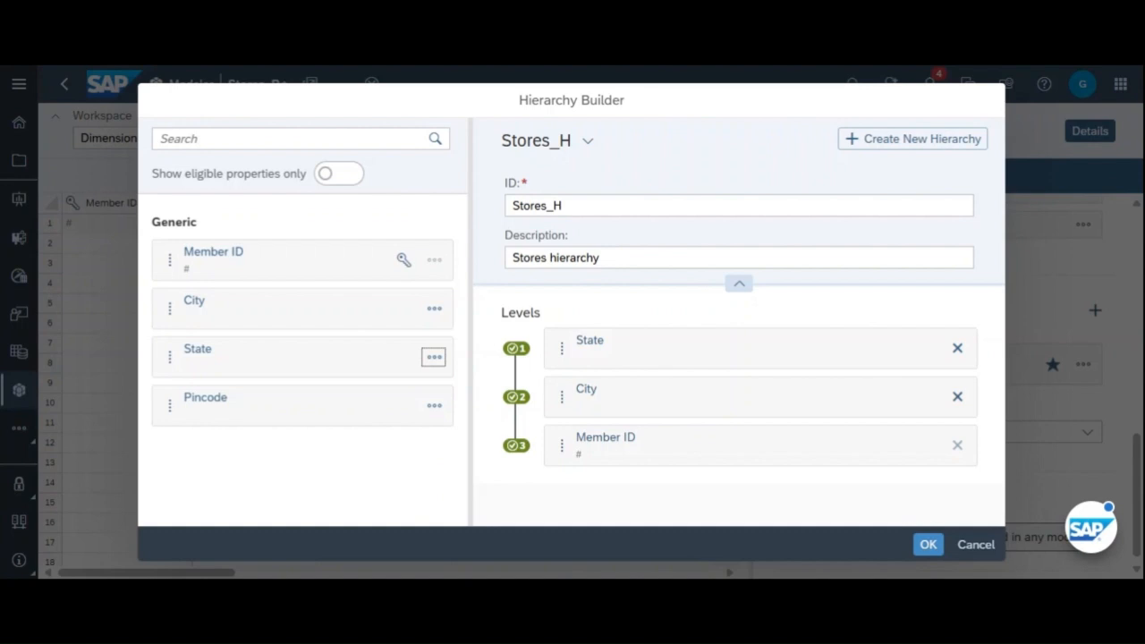
pyautogui.click(927, 547)
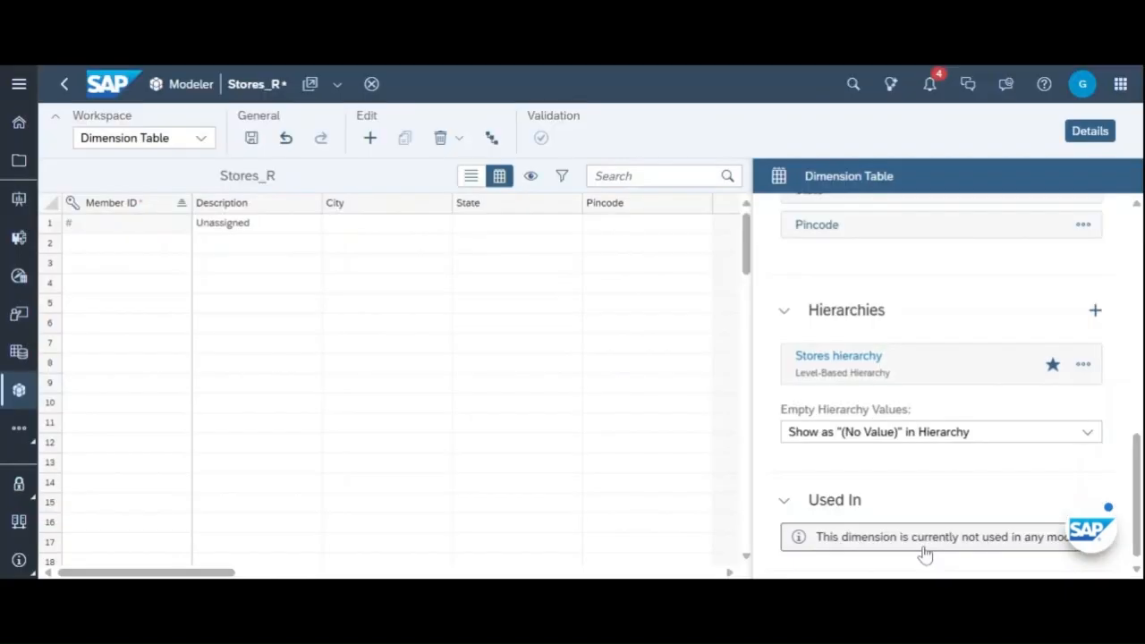
pyautogui.moveTo(1136, 478); pyautogui.dragTo(1137, 253)
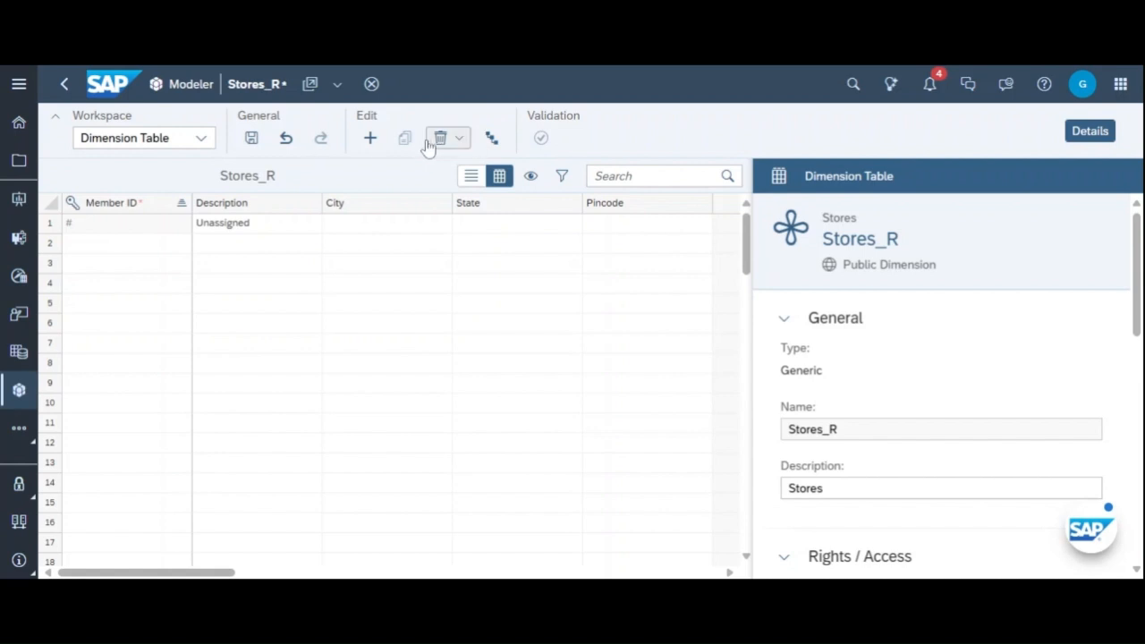
pyautogui.click(457, 141)
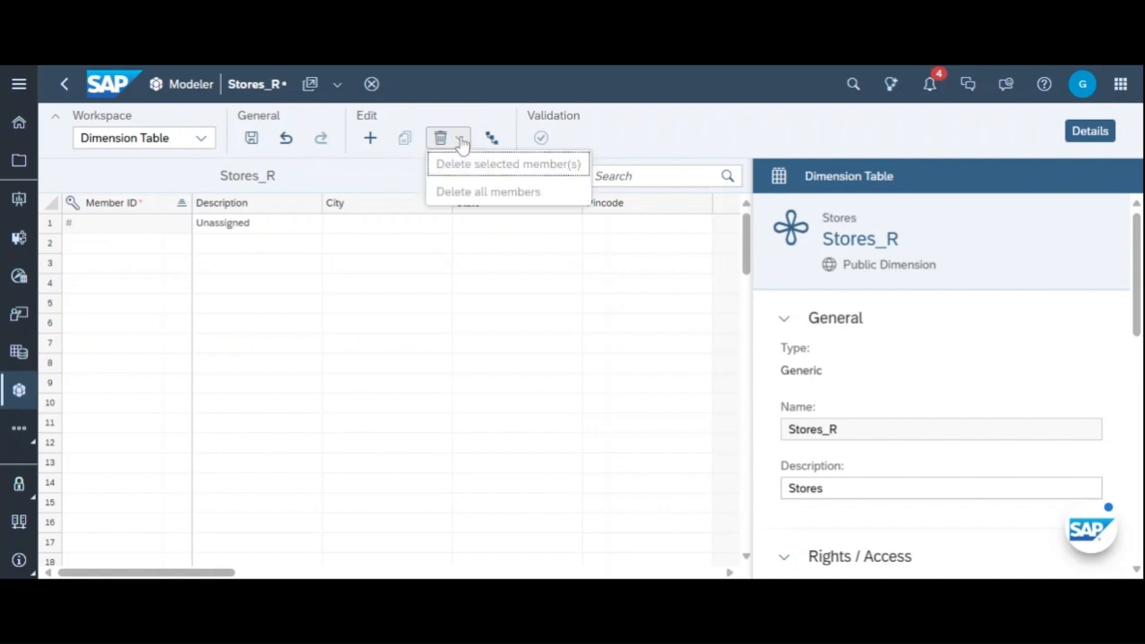
pyautogui.click(488, 325)
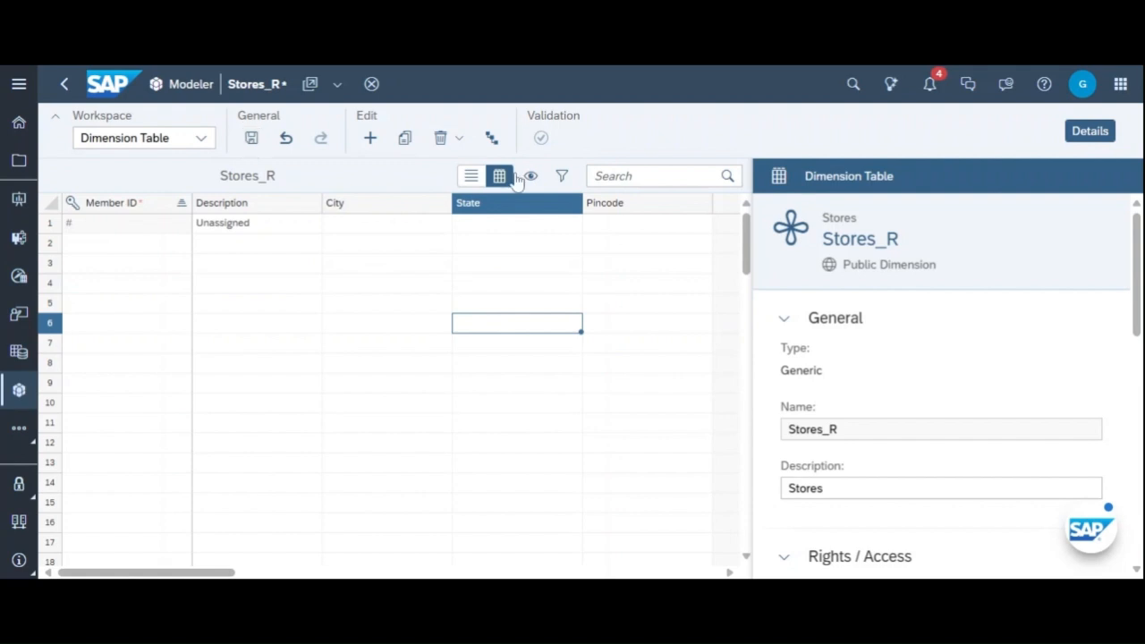
# Save the Stores_R dimension and switch to its Data Management workspace
pyautogui.click(253, 142)
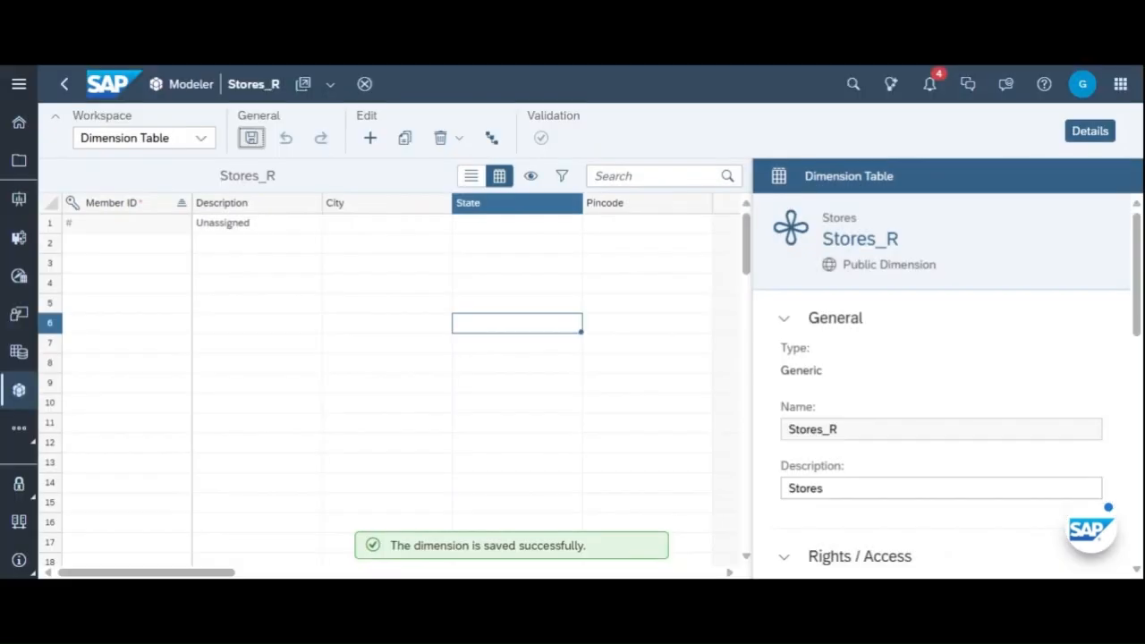
pyautogui.click(203, 139)
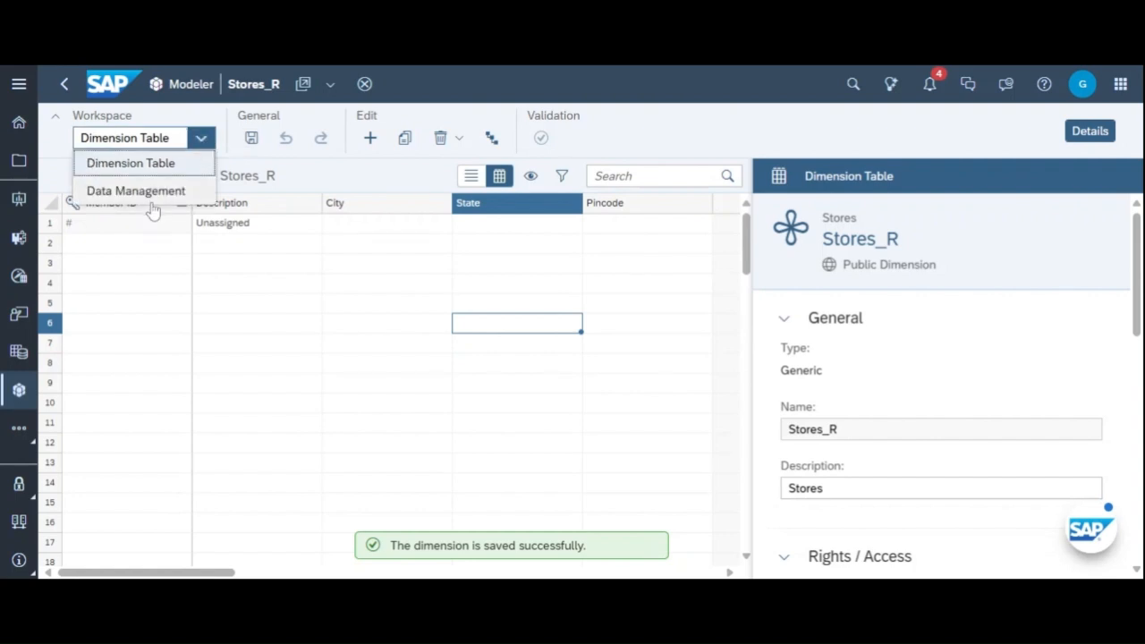
pyautogui.click(158, 194)
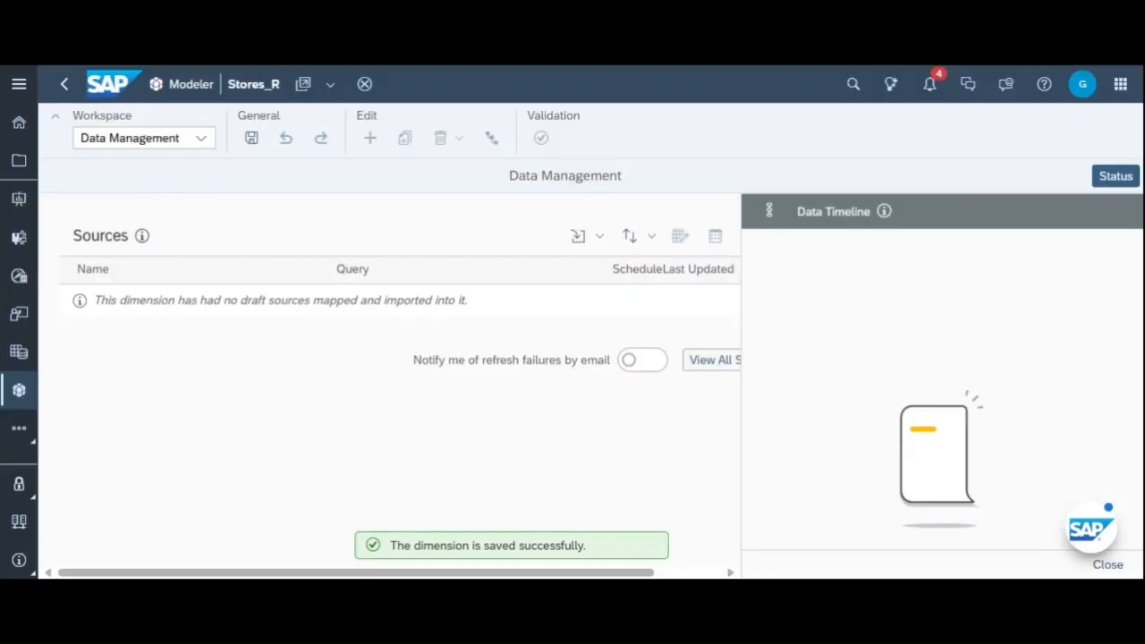
# Import master data into Stores_R from a source file, using the first row as column headers
pyautogui.click(600, 238)
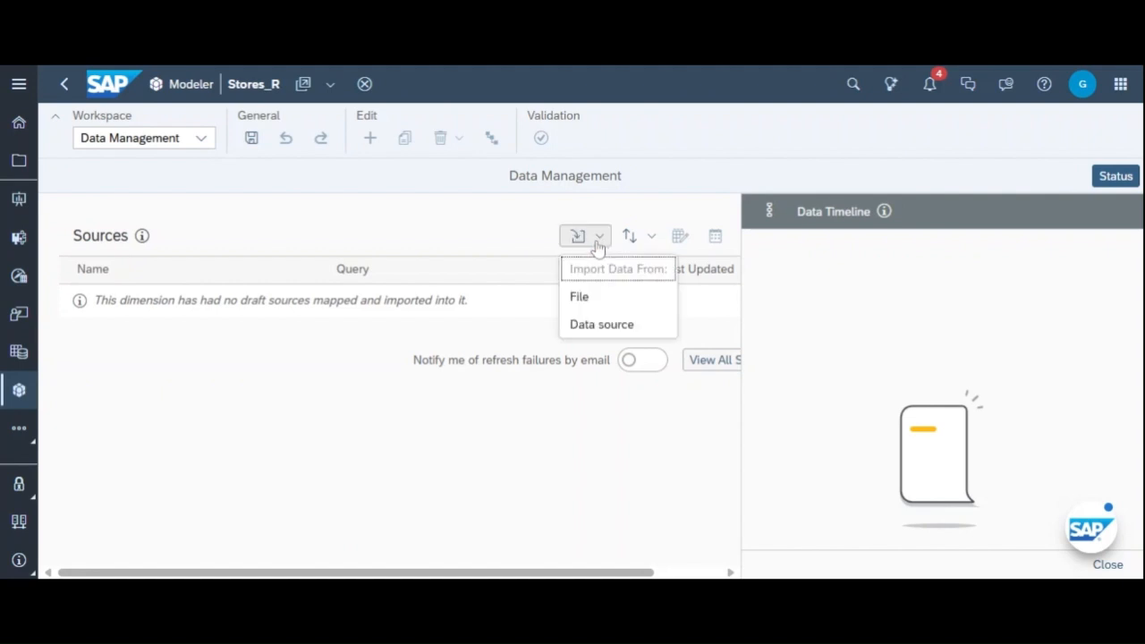
pyautogui.click(583, 298)
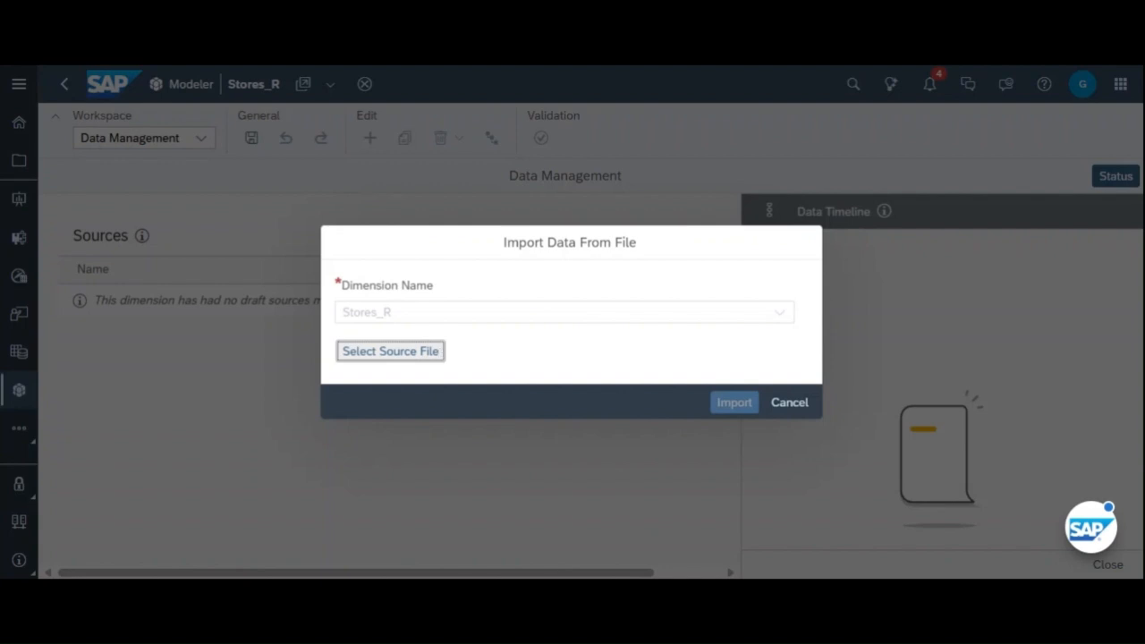
pyautogui.click(439, 355)
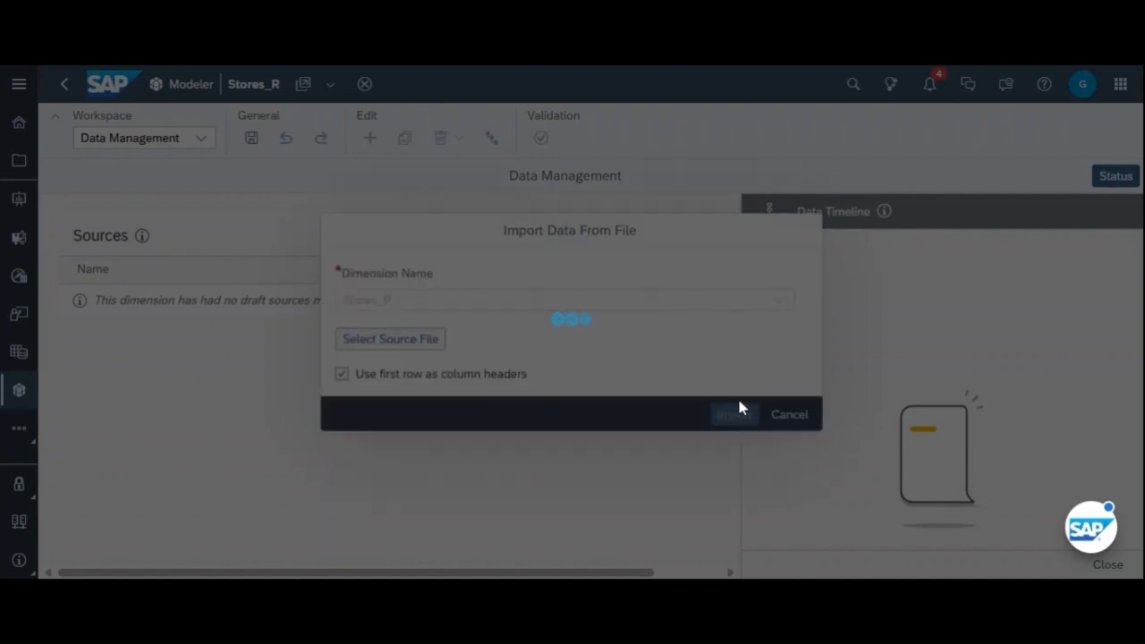
pyautogui.click(734, 415)
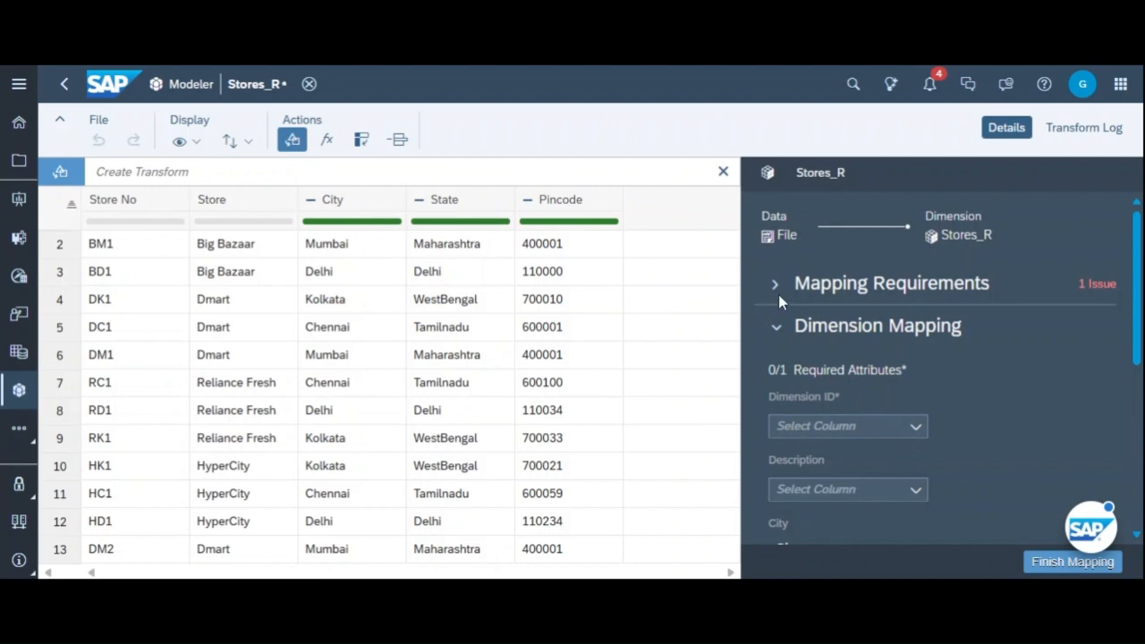
# Map the Store No column to Dimension ID and the Store column to Description, and review the remaining attribute and hierarchy mappings
pyautogui.moveTo(1137, 268); pyautogui.dragTo(1137, 335)
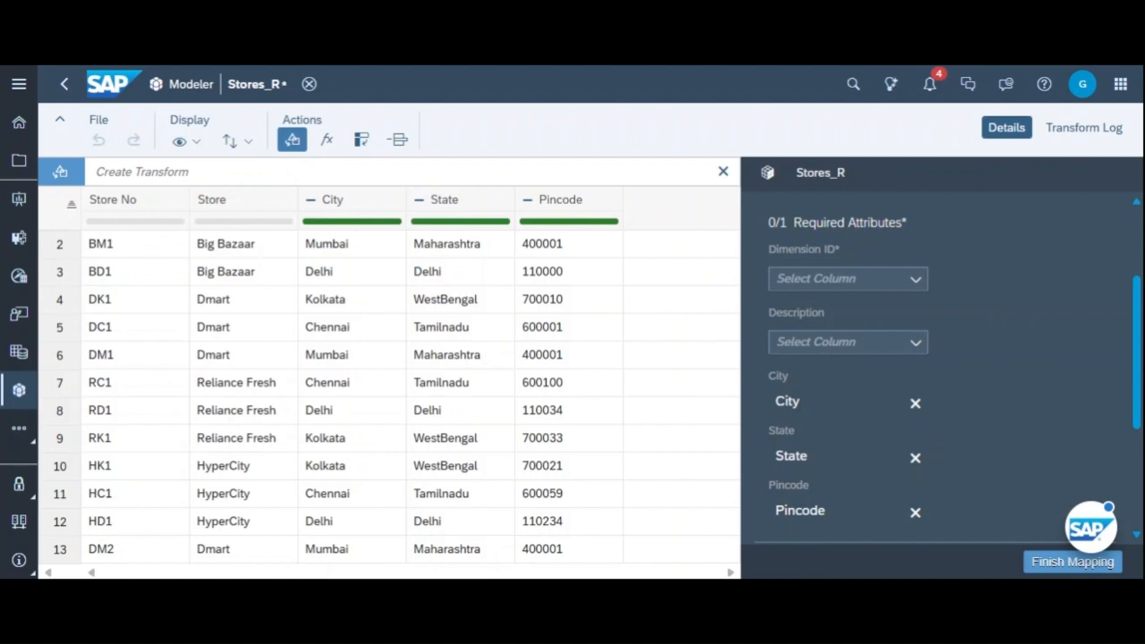
pyautogui.click(913, 282)
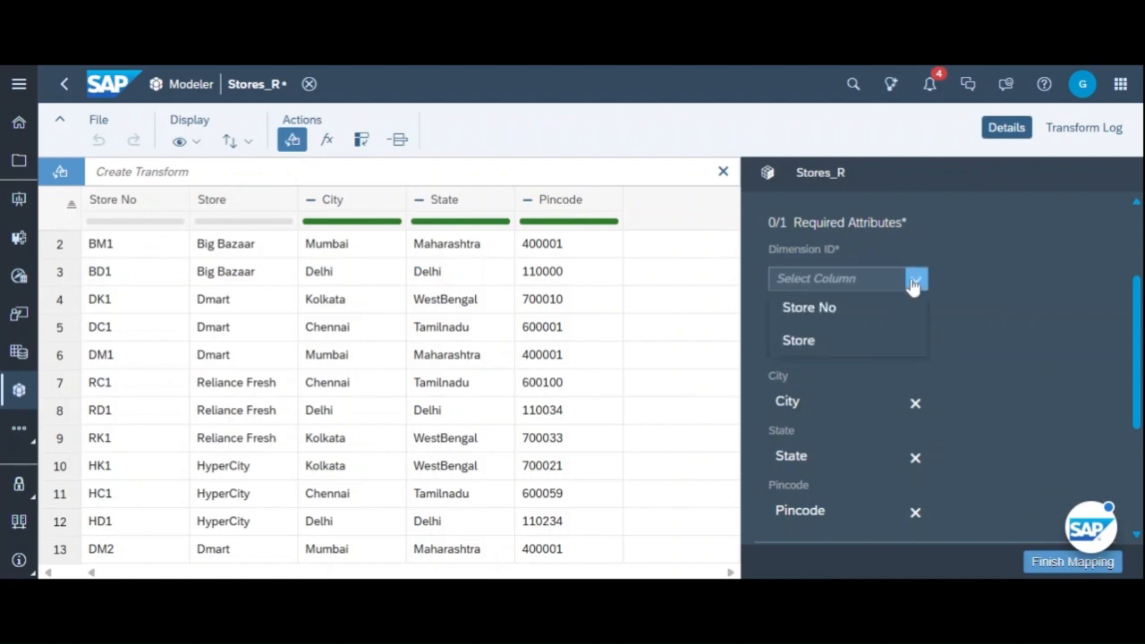
pyautogui.click(856, 315)
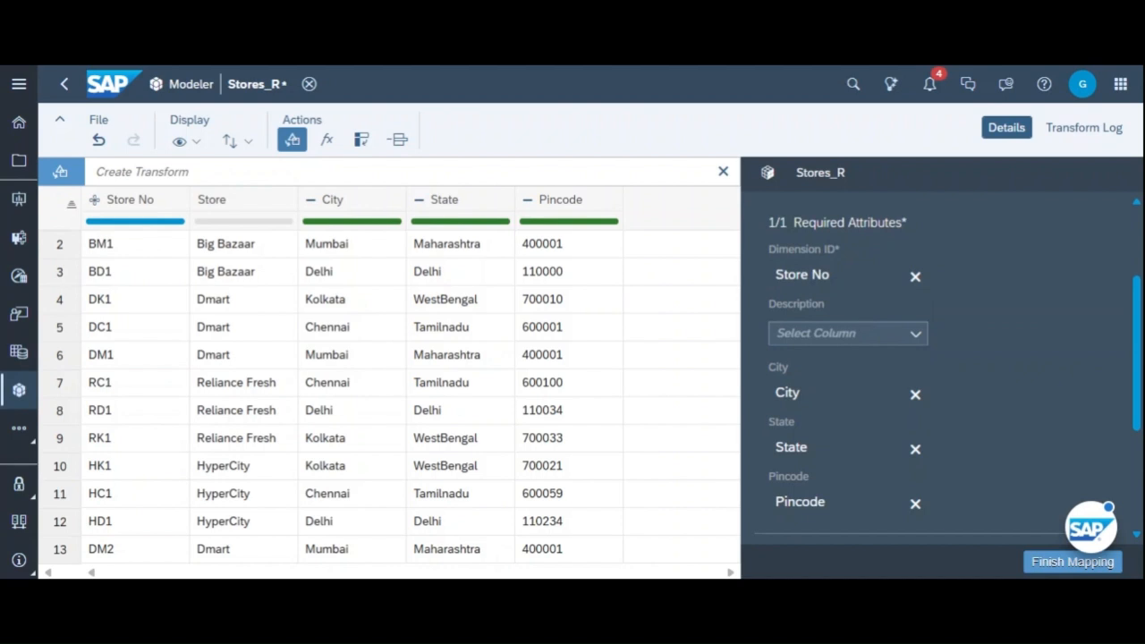
pyautogui.click(916, 340)
pyautogui.click(881, 371)
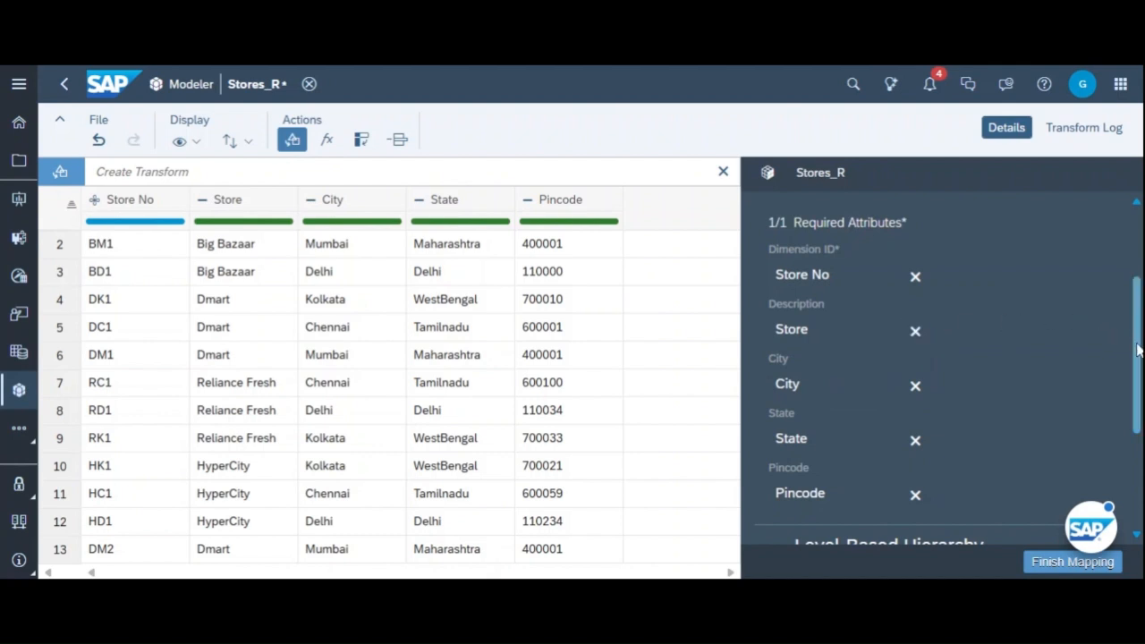
pyautogui.moveTo(1137, 349); pyautogui.dragTo(1134, 220)
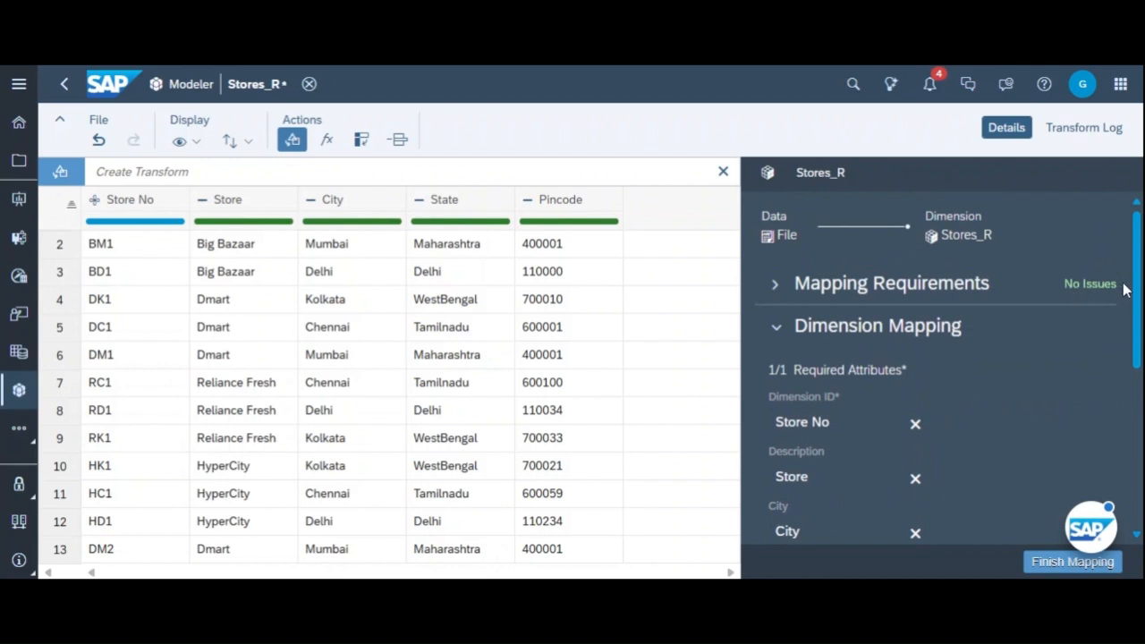
pyautogui.moveTo(1139, 300); pyautogui.dragTo(1138, 458)
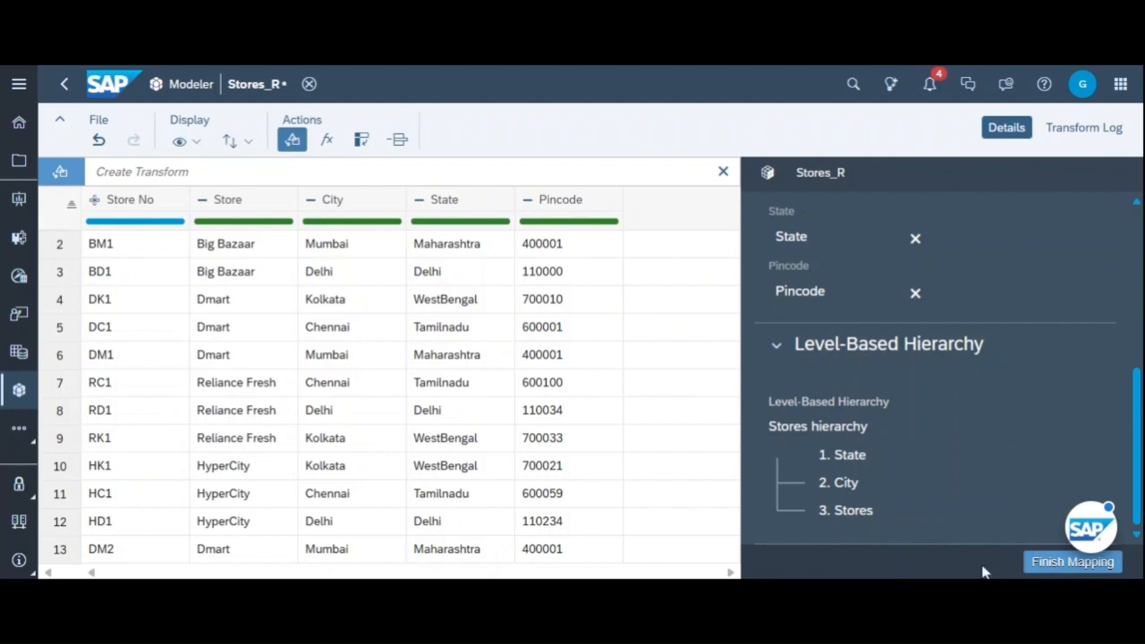
# Display the transformation log and remove duplicated rows from the import data
pyautogui.click(1085, 129)
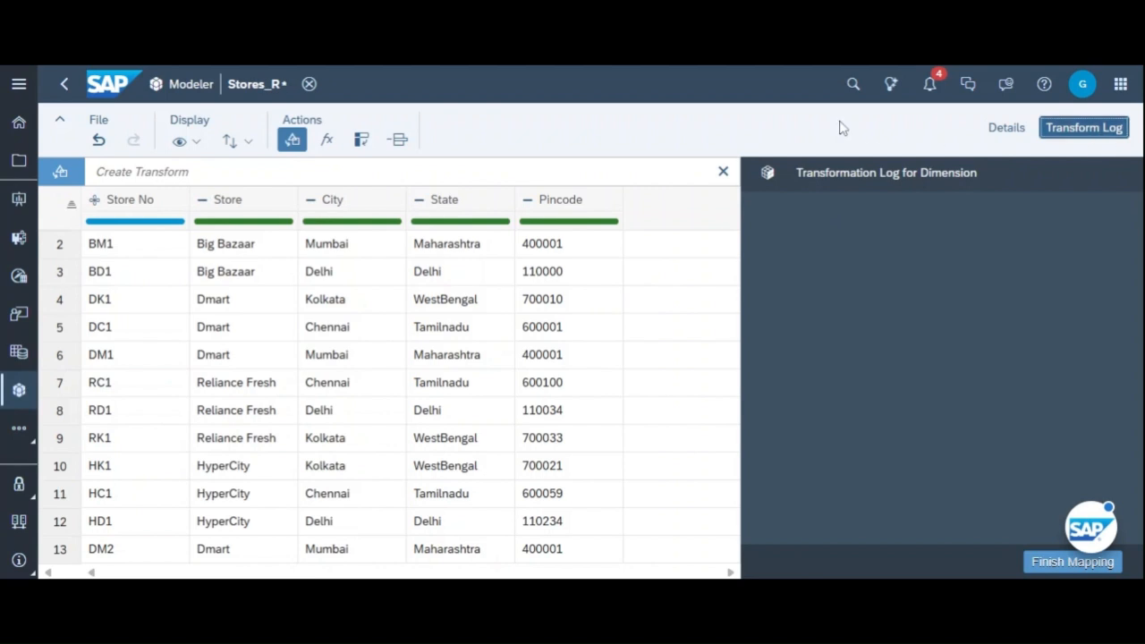
pyautogui.click(401, 143)
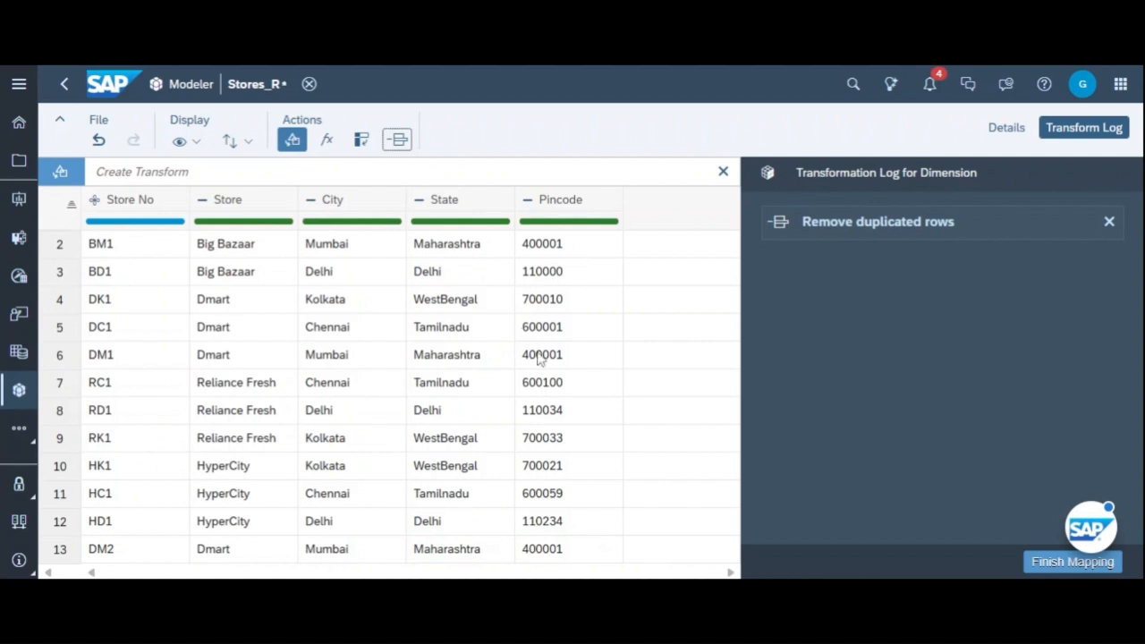
pyautogui.click(540, 358)
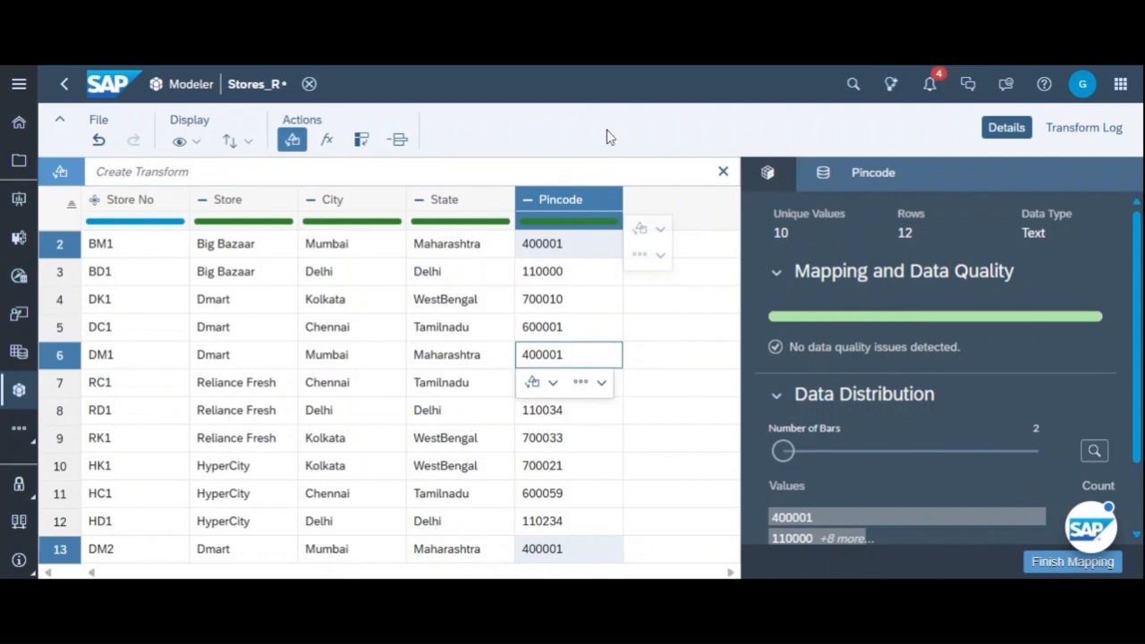
pyautogui.click(361, 143)
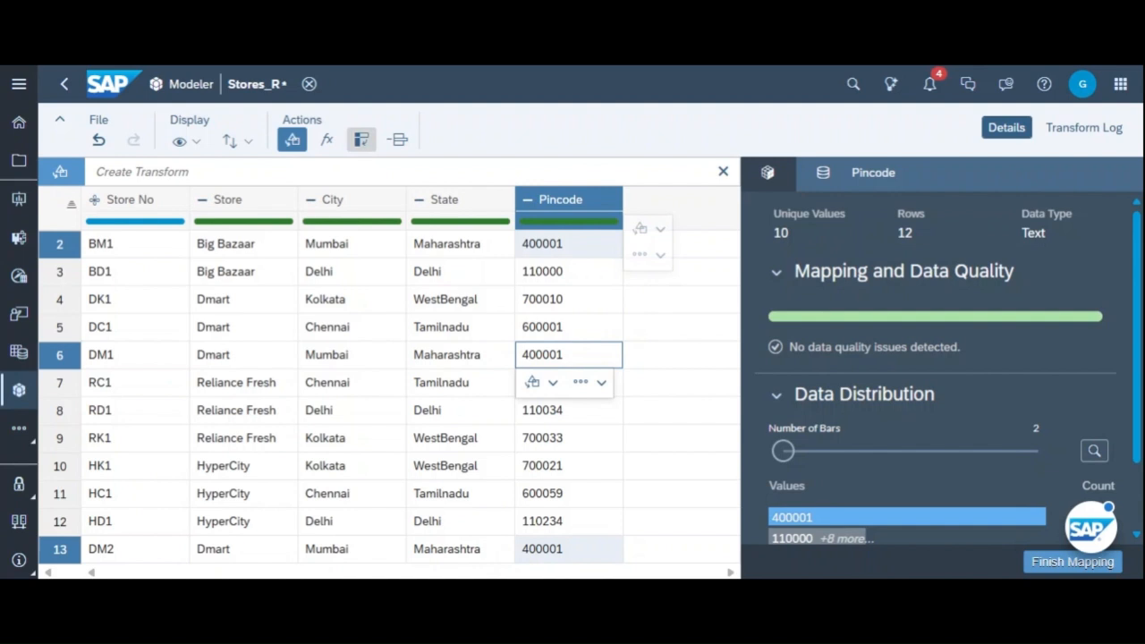
pyautogui.click(329, 149)
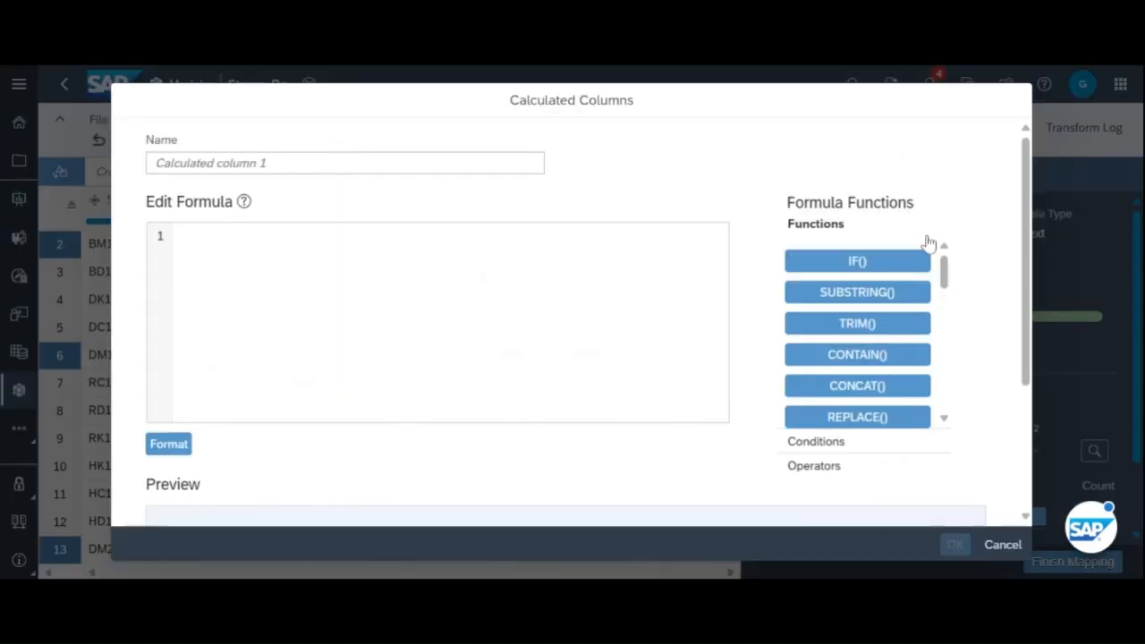
pyautogui.click(1003, 545)
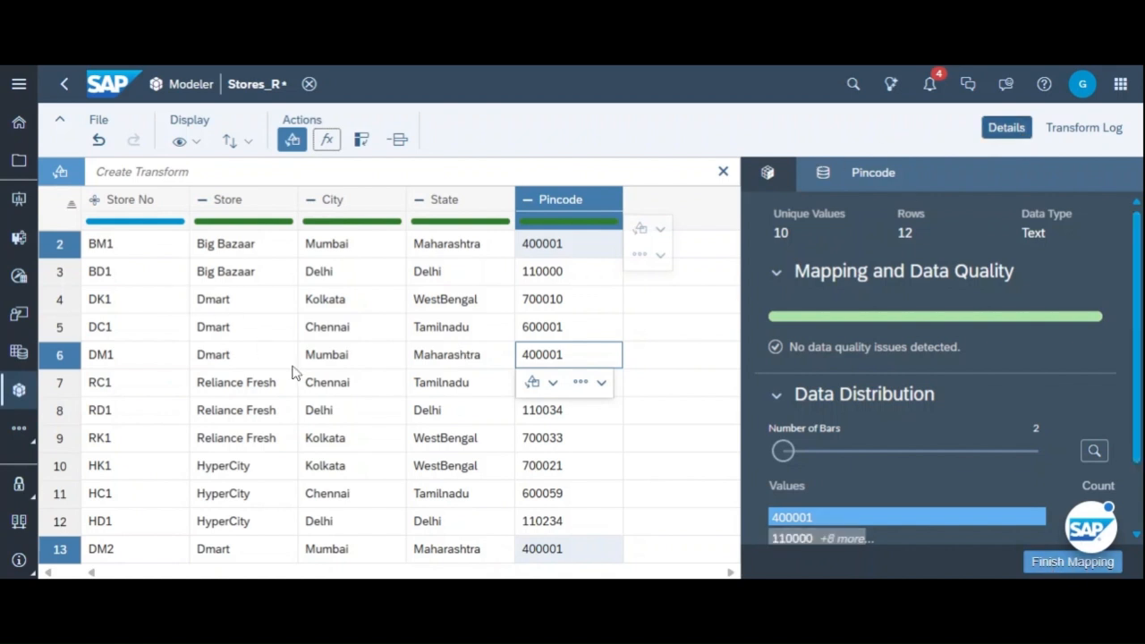
# Finish the mapping and confirm the import of the data into the Stores_R dimension
pyautogui.click(1068, 561)
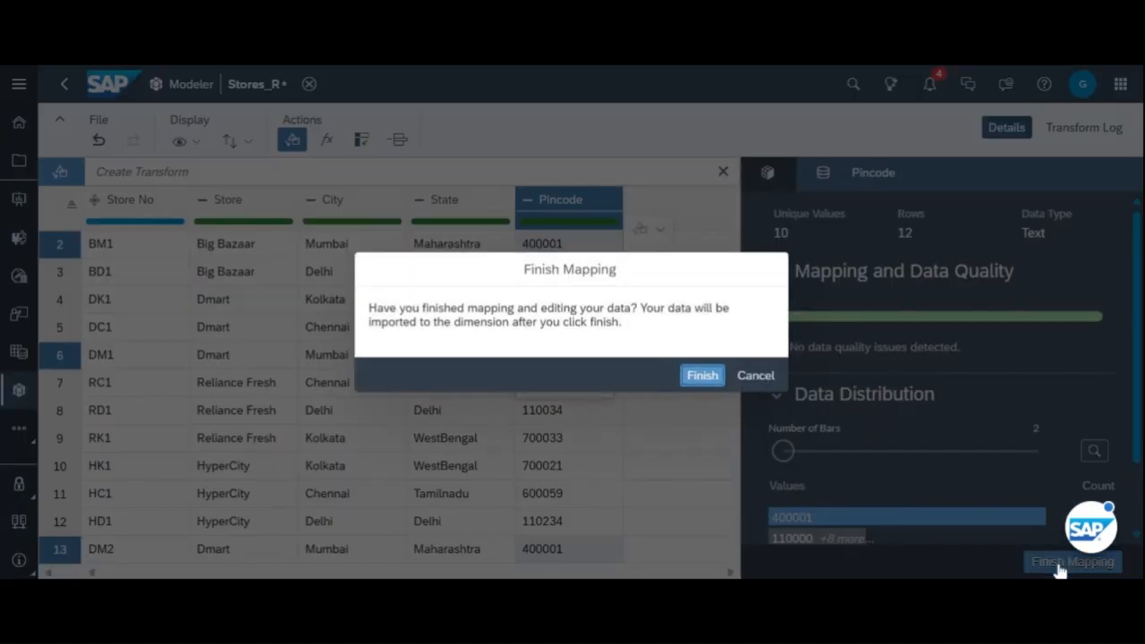
pyautogui.click(694, 376)
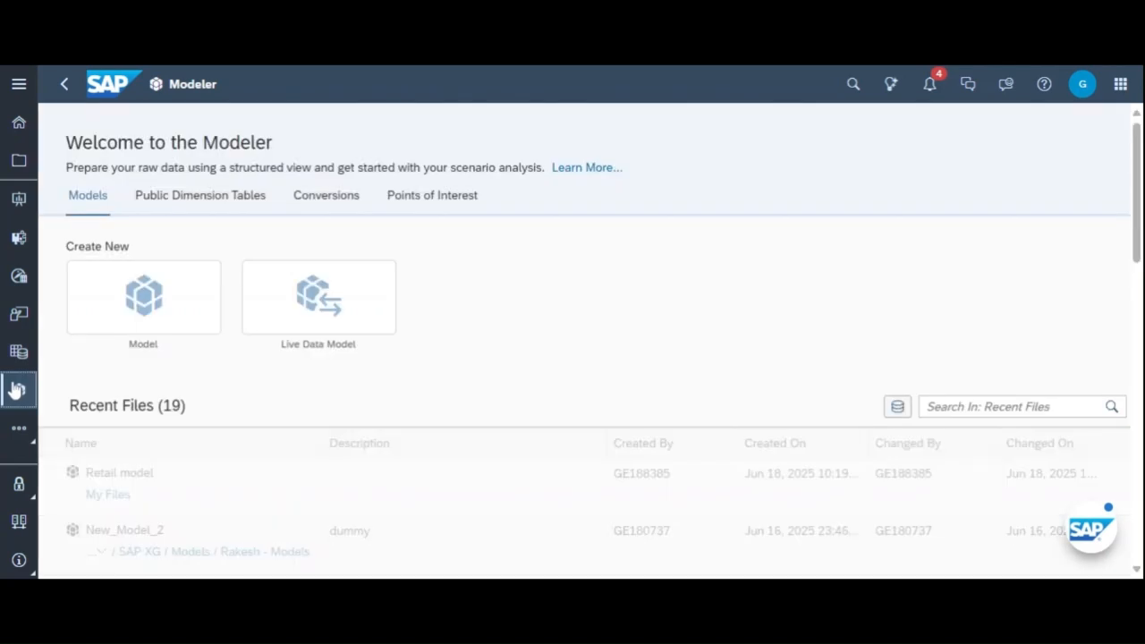
# Search the public dimension tables for S_R
pyautogui.click(196, 205)
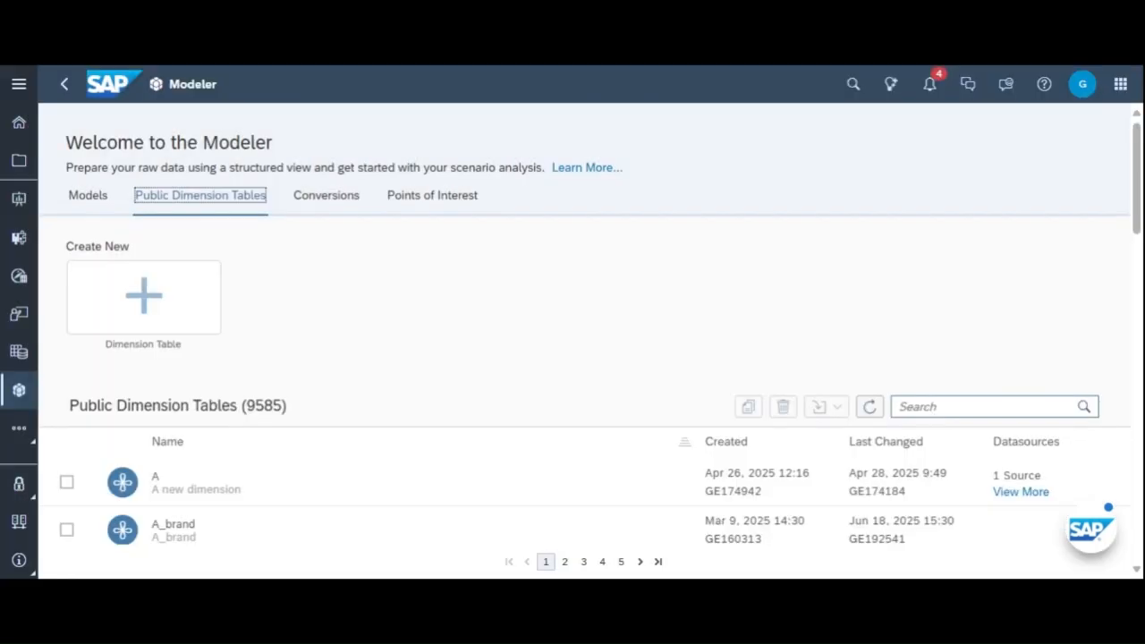
pyautogui.click(923, 408)
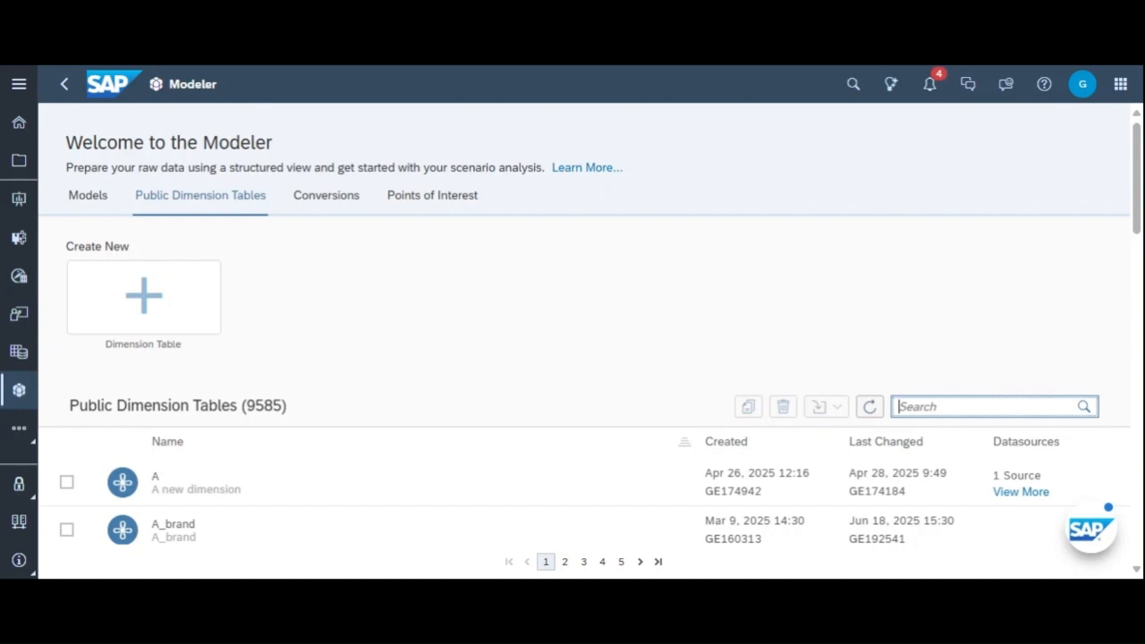
pyautogui.write('S_R')
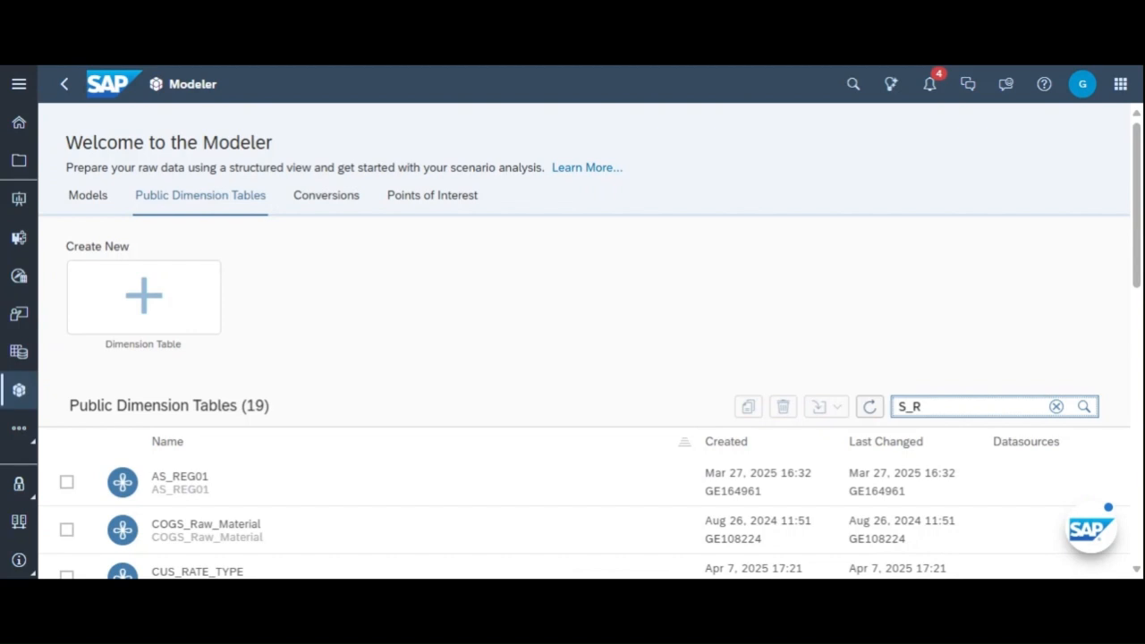
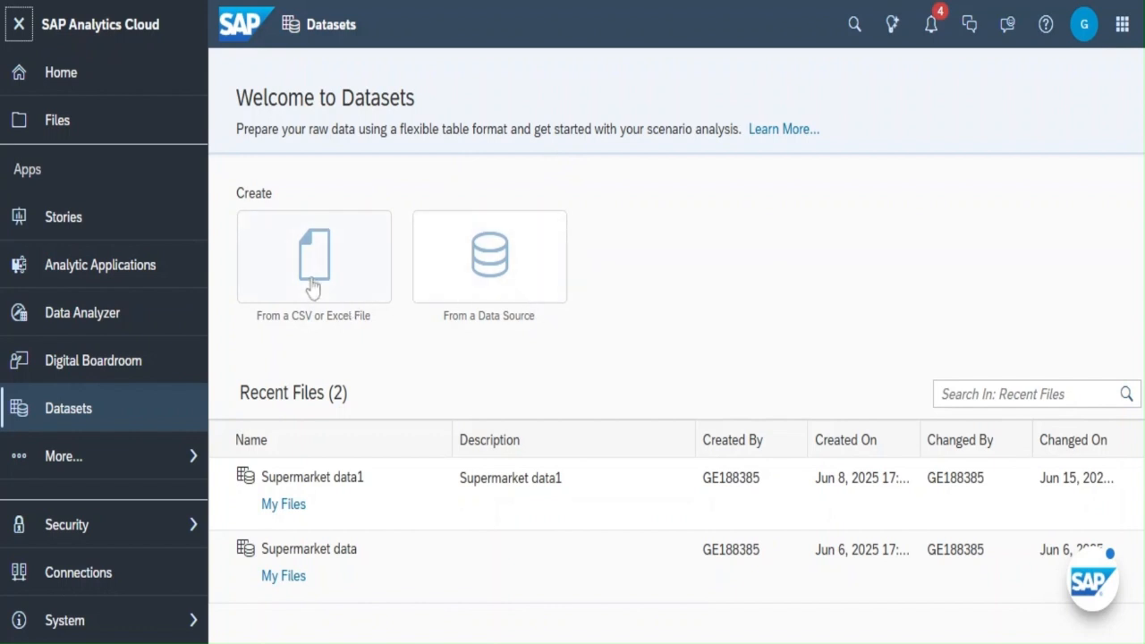
# Open the recent dataset Supermarket data1 and remove its duplicated rows
pyautogui.click(340, 491)
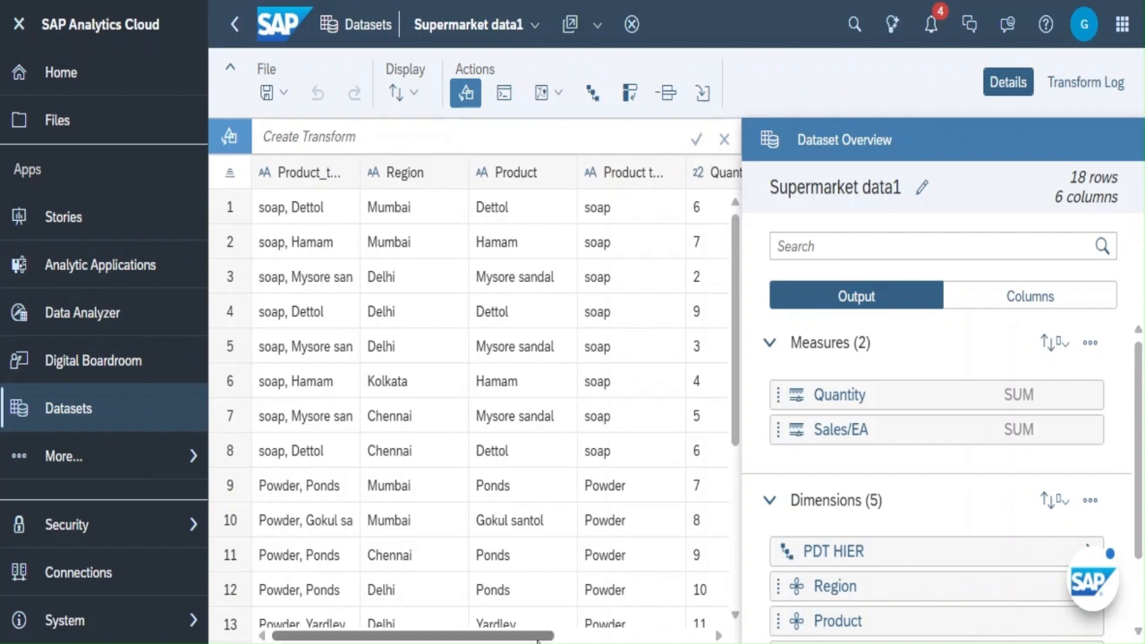
pyautogui.moveTo(536, 640); pyautogui.dragTo(507, 640)
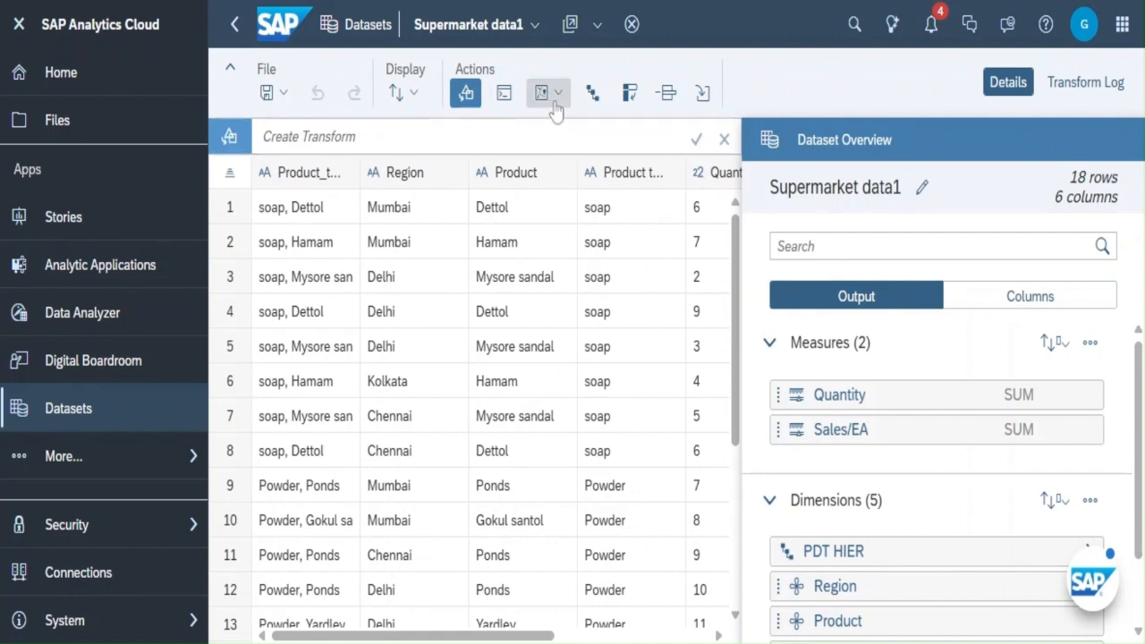
pyautogui.click(629, 93)
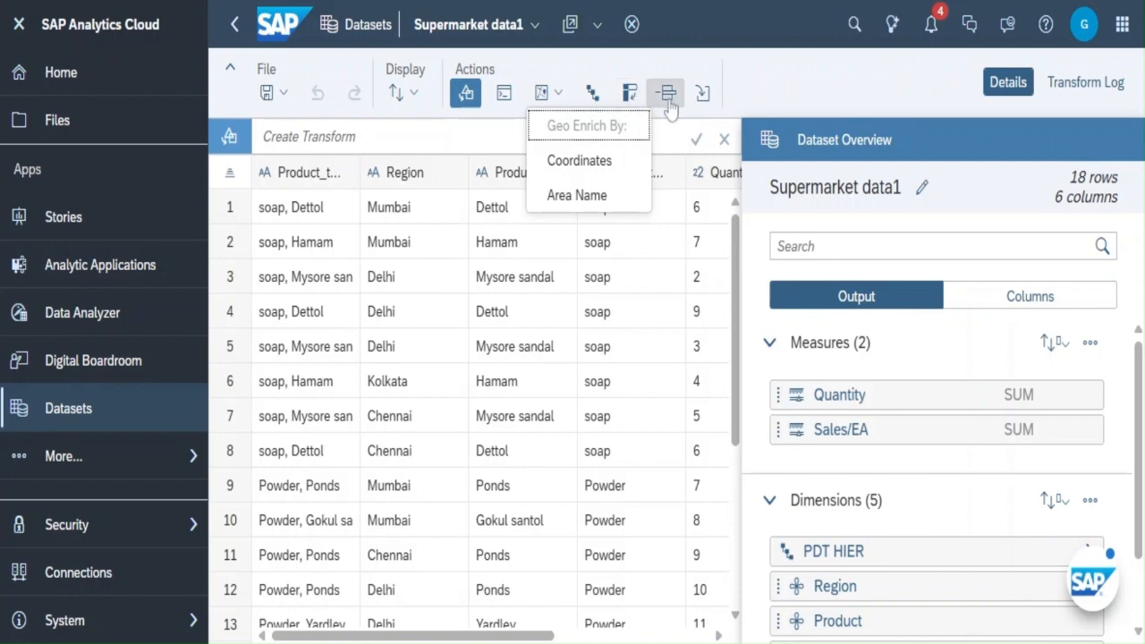
pyautogui.click(662, 102)
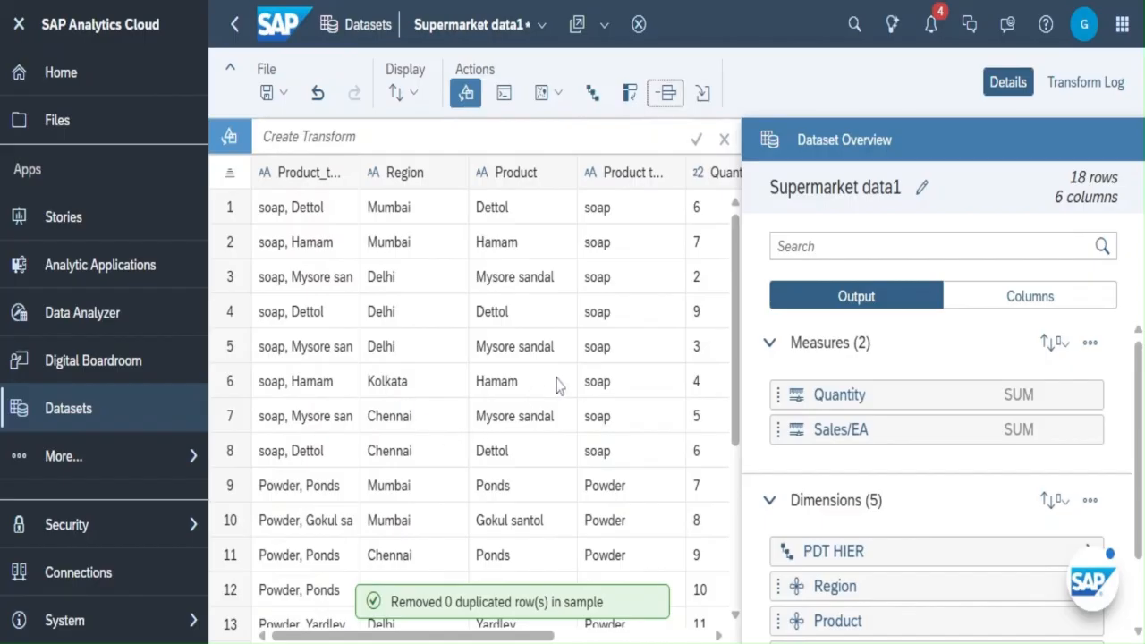
# Create a transform on the Region column that changes its values to UPPERCASE
pyautogui.click(448, 503)
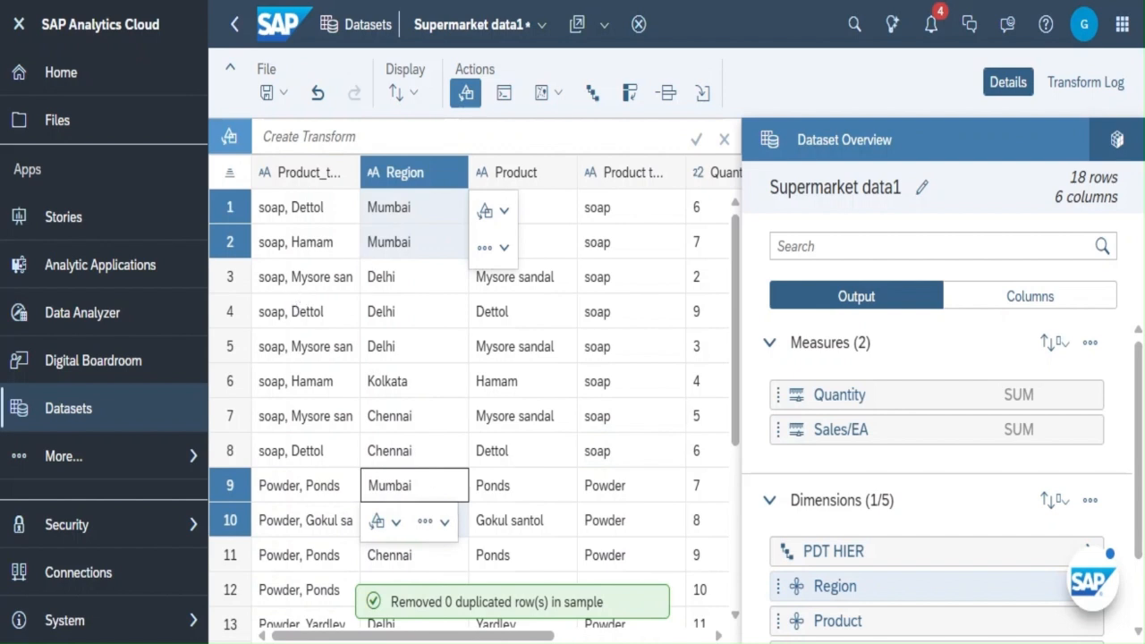
pyautogui.click(505, 213)
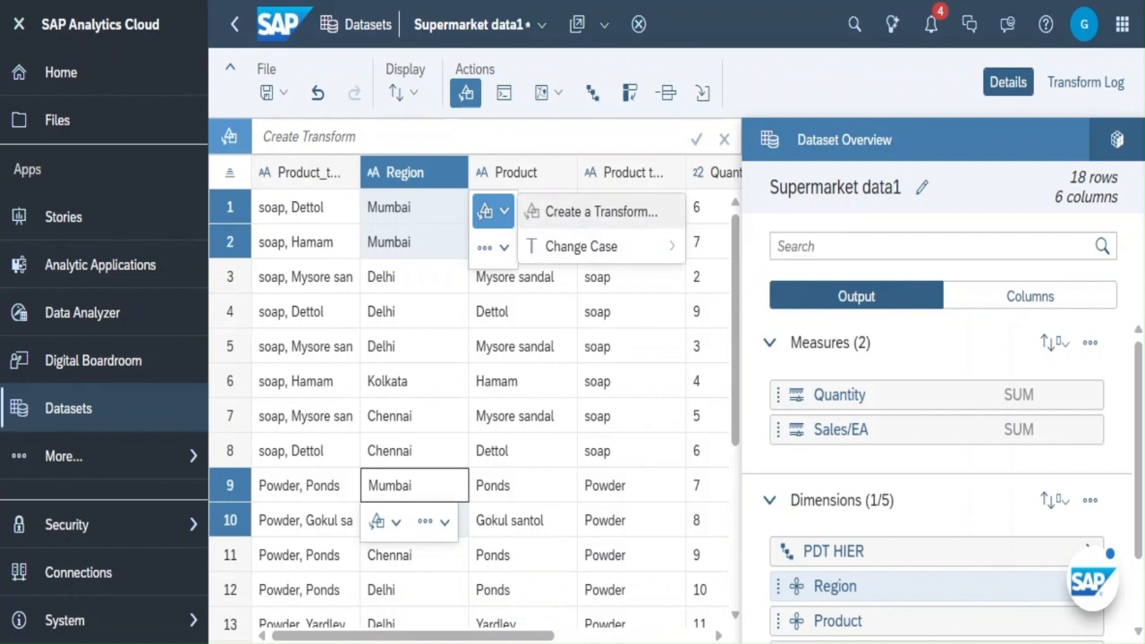
pyautogui.moveTo(561, 249)
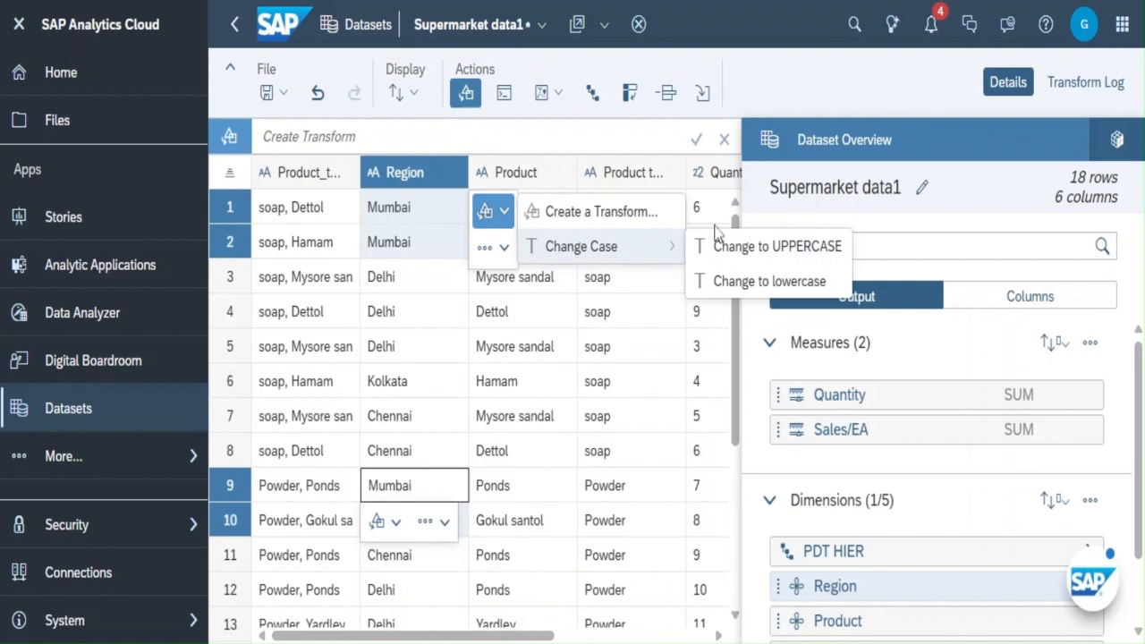
pyautogui.click(761, 245)
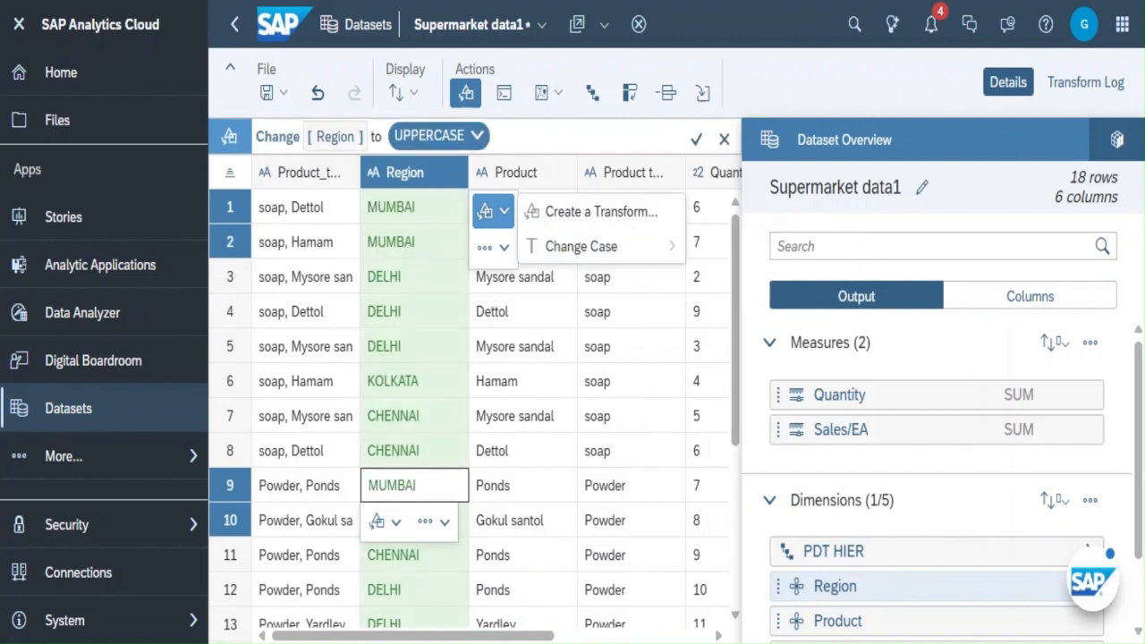
# Select the Mysore sandal value in the Product column and review the measure actions and dimension list in the dataset overview
pyautogui.click(515, 277)
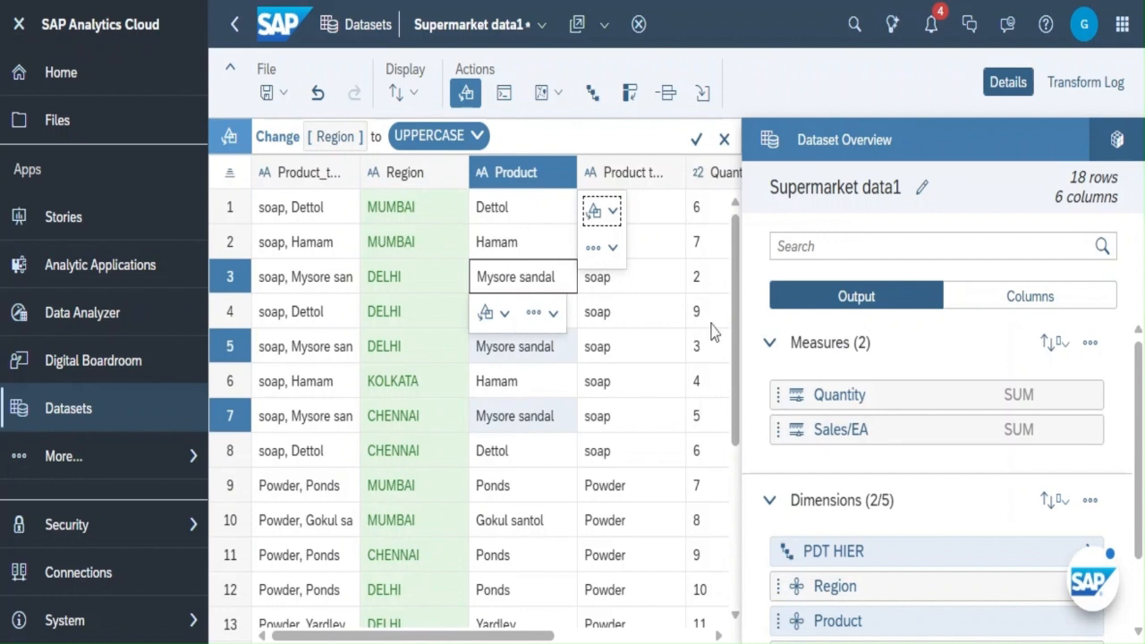
pyautogui.click(1090, 343)
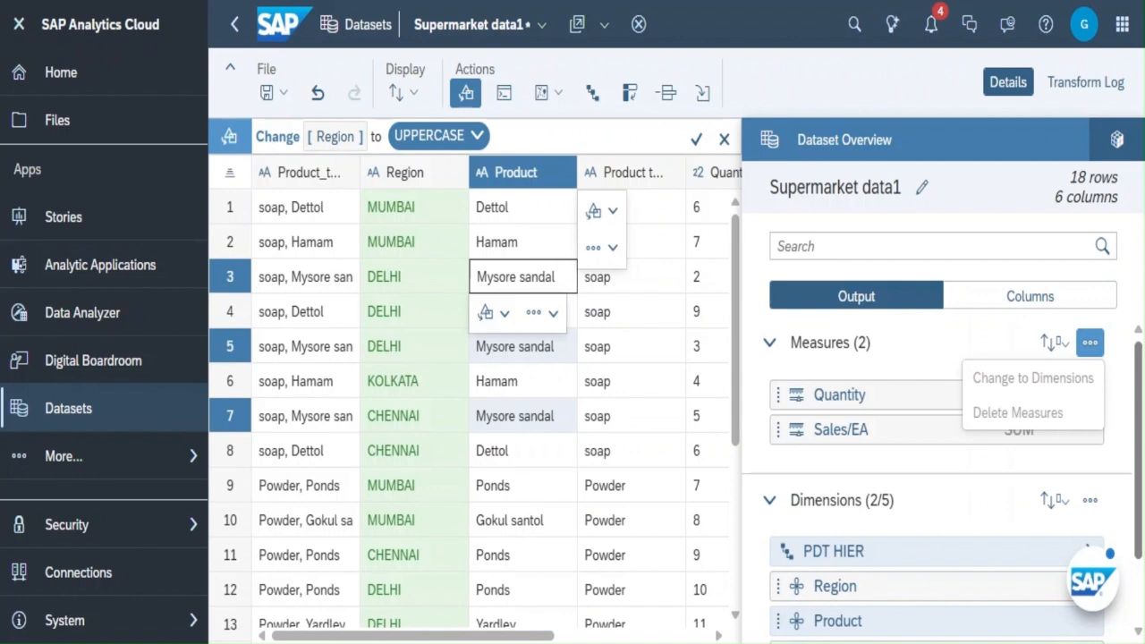
pyautogui.moveTo(1139, 475); pyautogui.dragTo(1139, 611)
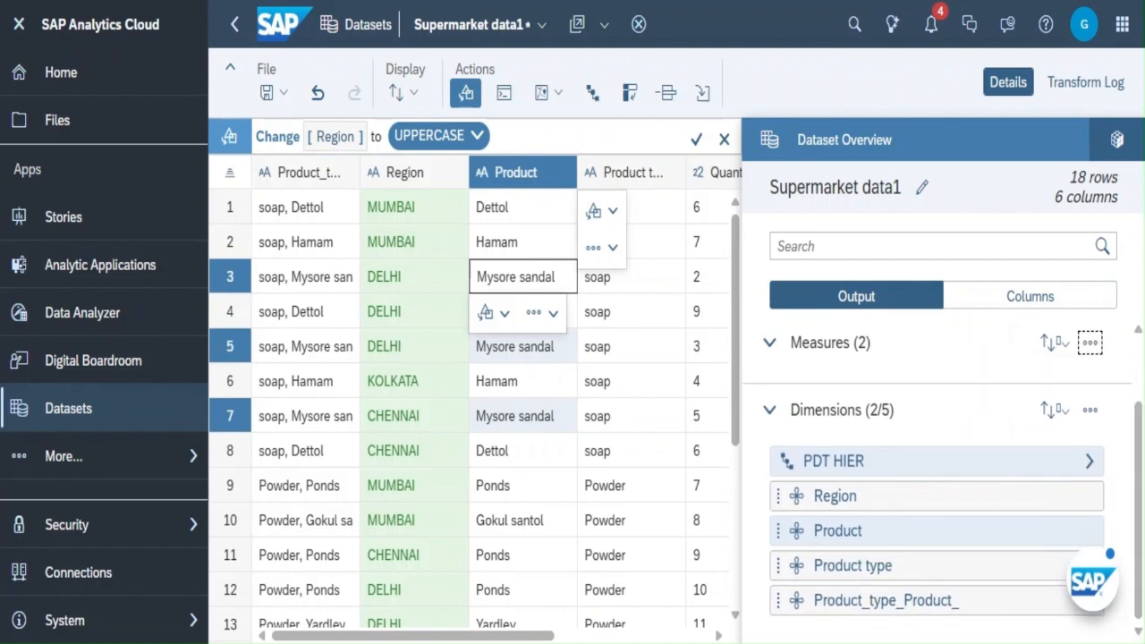
# View the custom expression editor and its help, and return to the Region transform
pyautogui.click(503, 95)
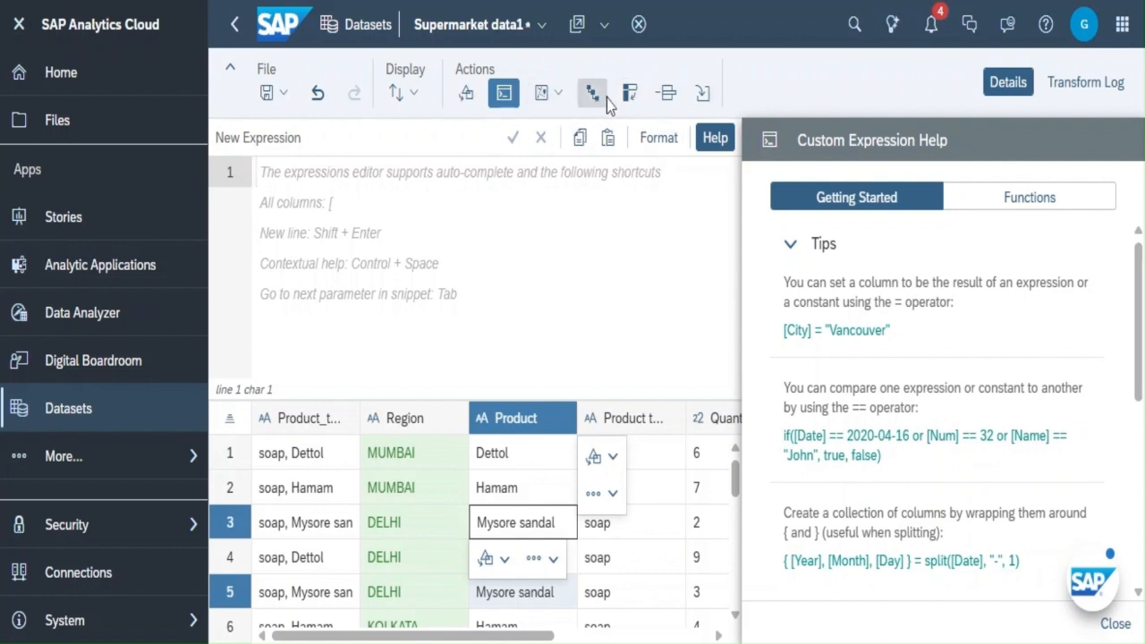
pyautogui.click(466, 93)
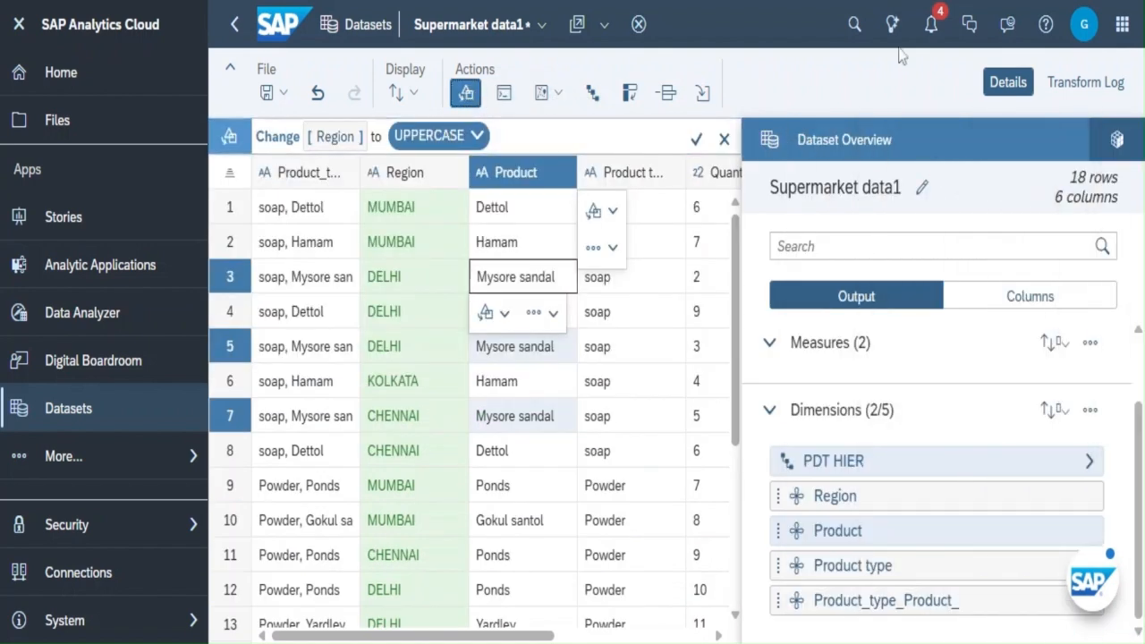
# Examine the transform log for the Product column and for the whole dataset
pyautogui.click(1007, 83)
pyautogui.click(1097, 83)
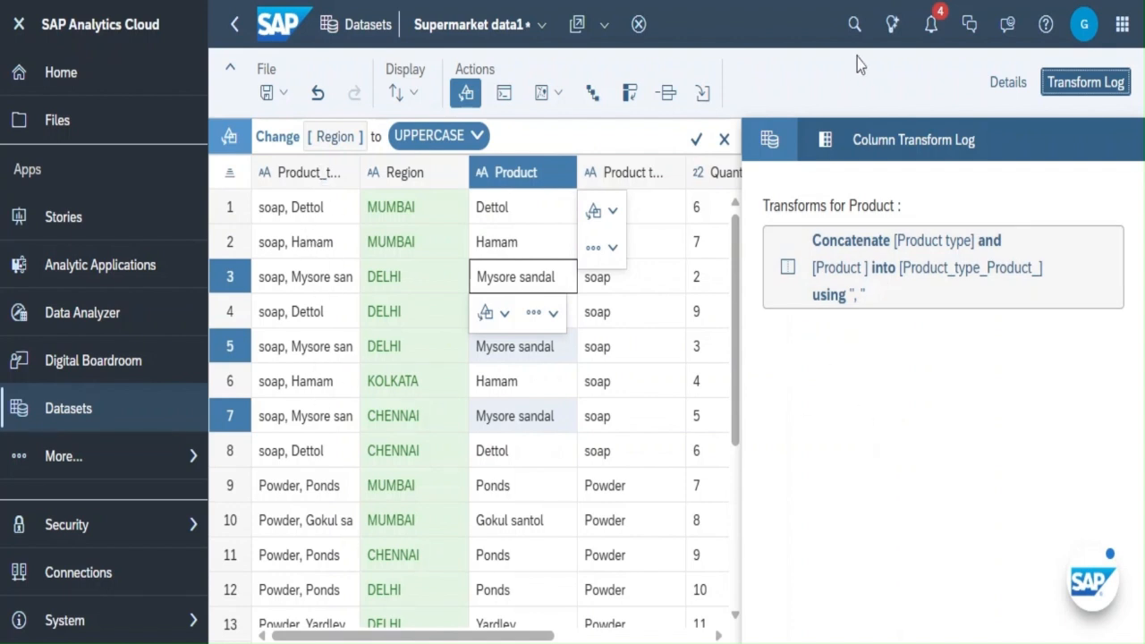
pyautogui.click(779, 157)
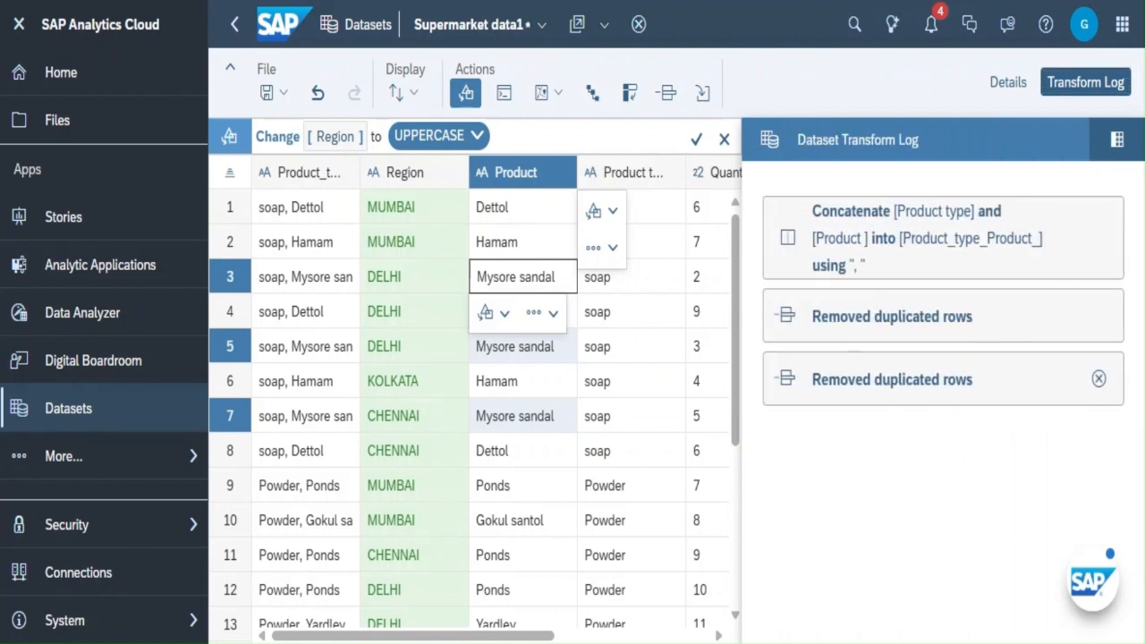
pyautogui.click(1118, 142)
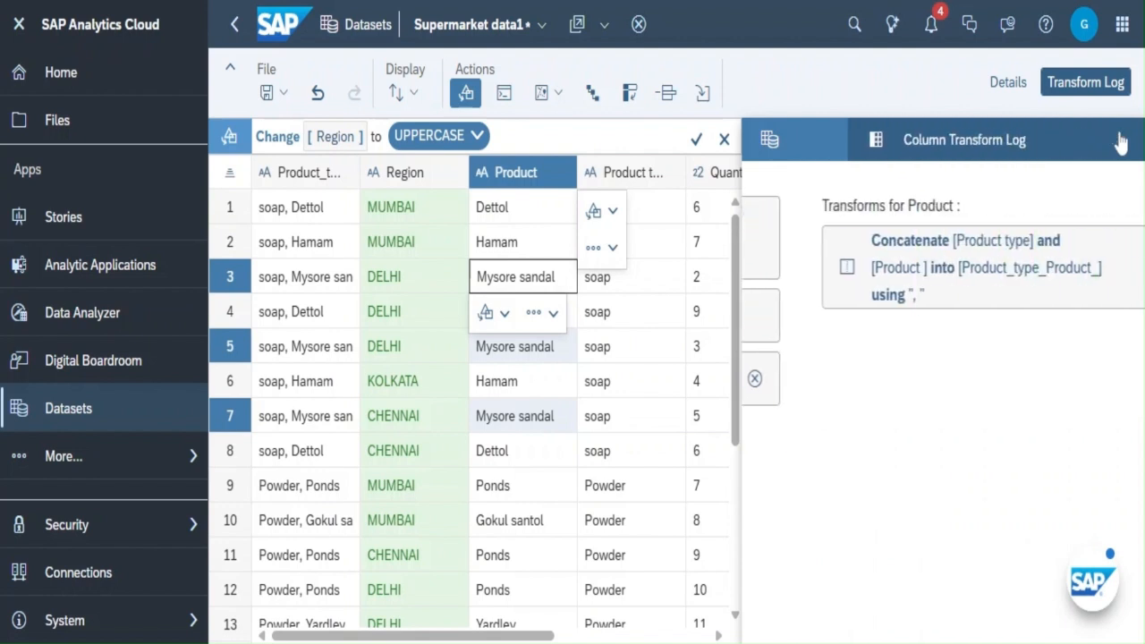
# Switch back to the dataset overview and hide the details panel so all dataset columns can be viewed
pyautogui.click(1010, 88)
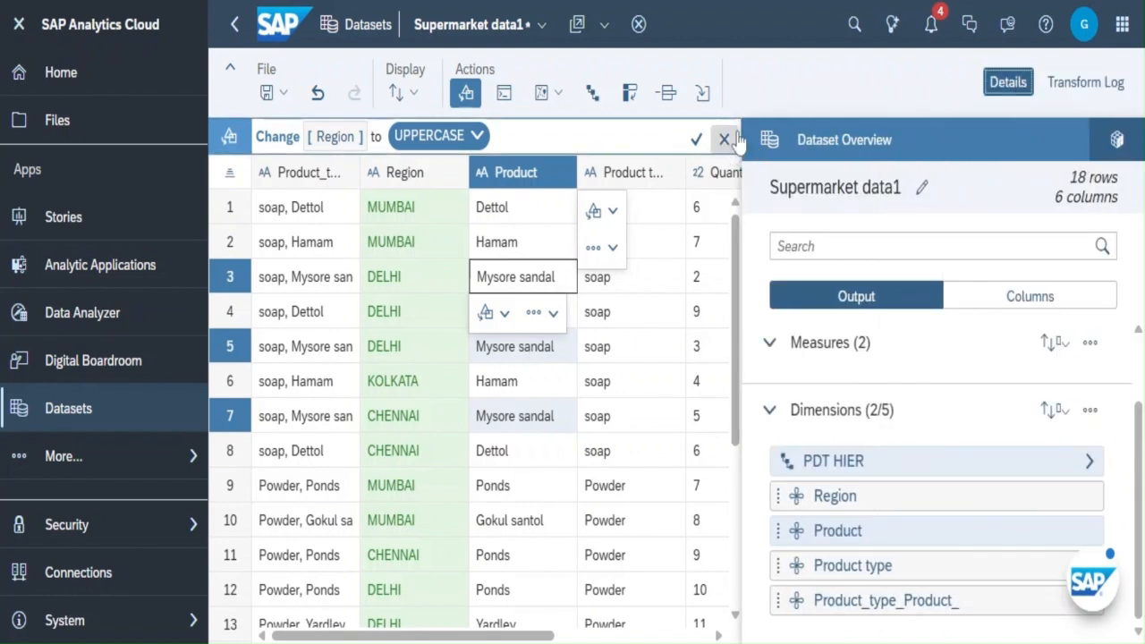
pyautogui.click(1009, 82)
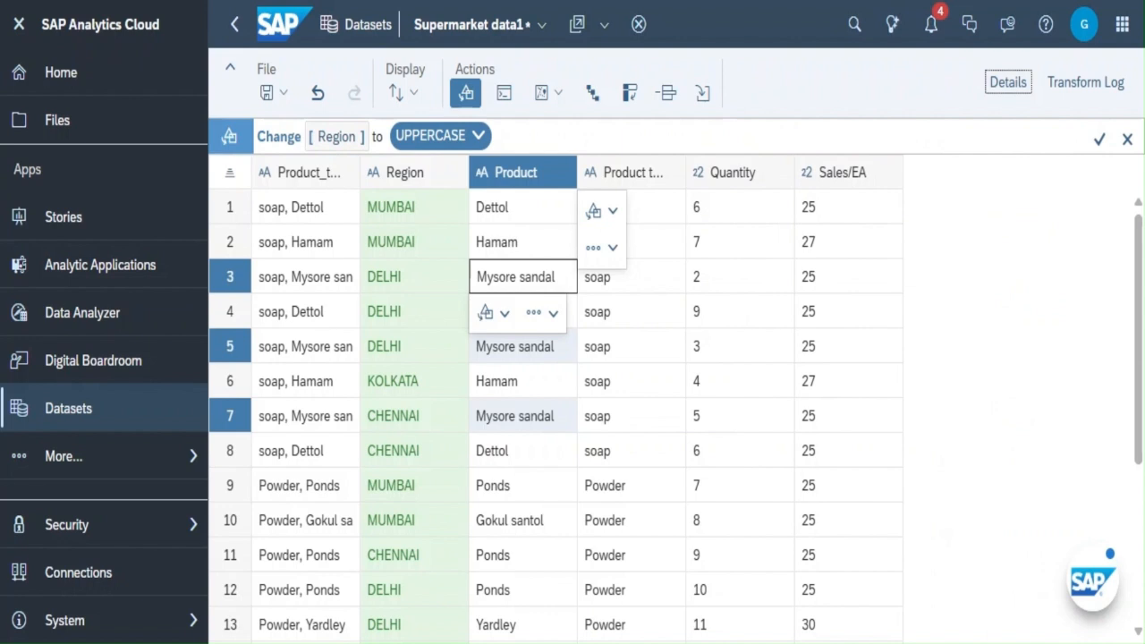
pyautogui.click(914, 310)
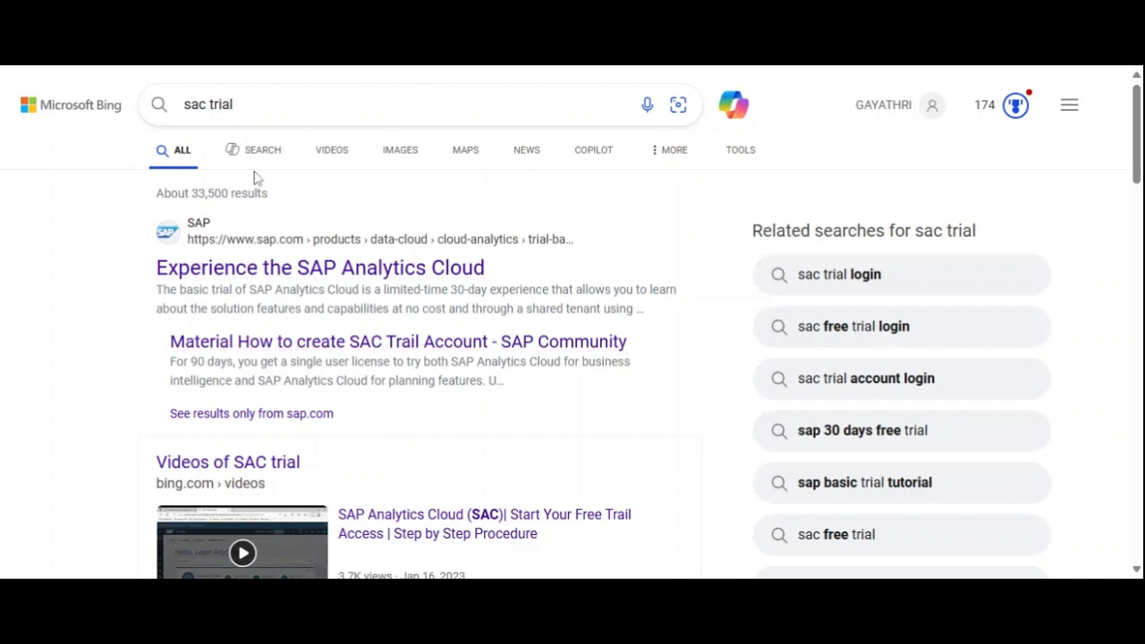
# Search Bing for "sac trial" and open the SAP result "Experience the SAP Analytics Cloud"
pyautogui.click(234, 105)
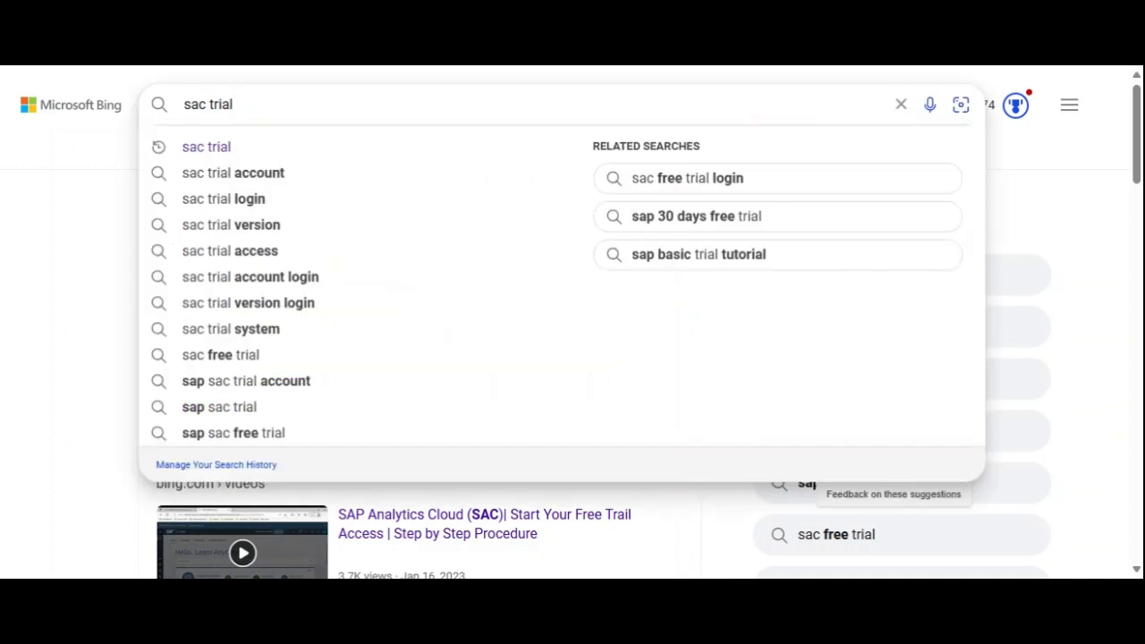
pyautogui.press('Return')
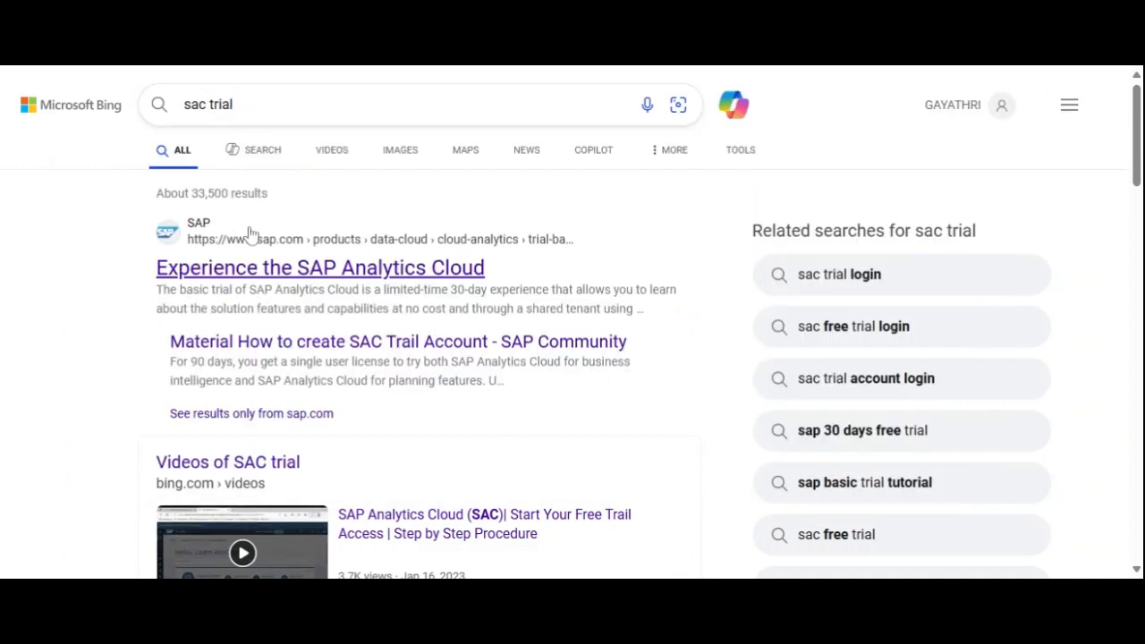
pyautogui.click(273, 273)
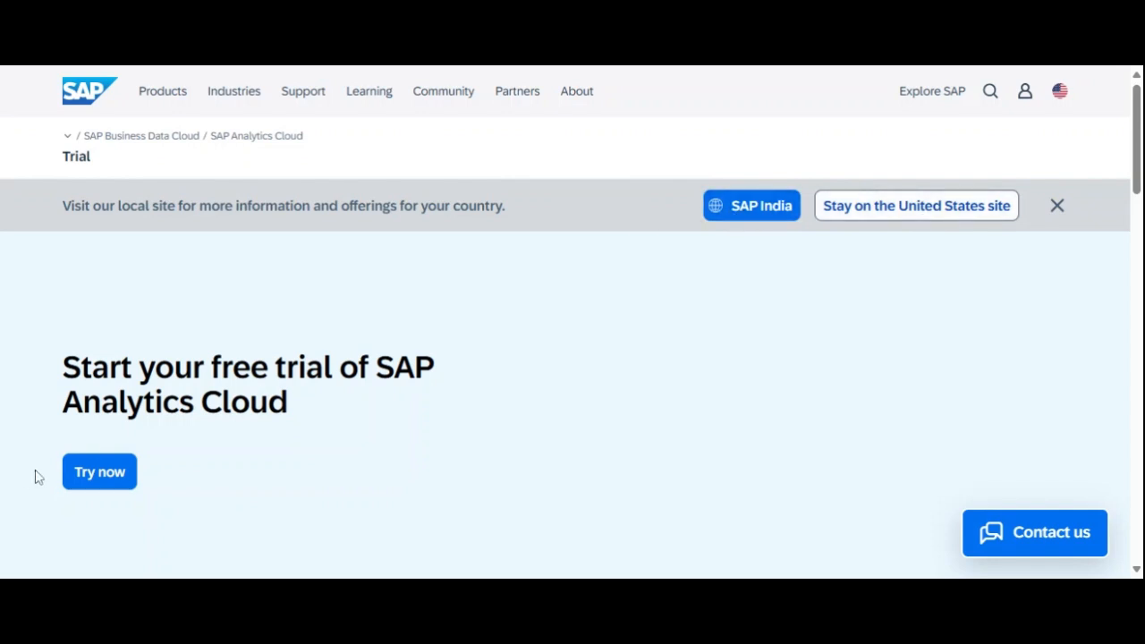
# Start the free trial request for SAP Analytics Cloud and activate the business e-mail address field
pyautogui.click(99, 477)
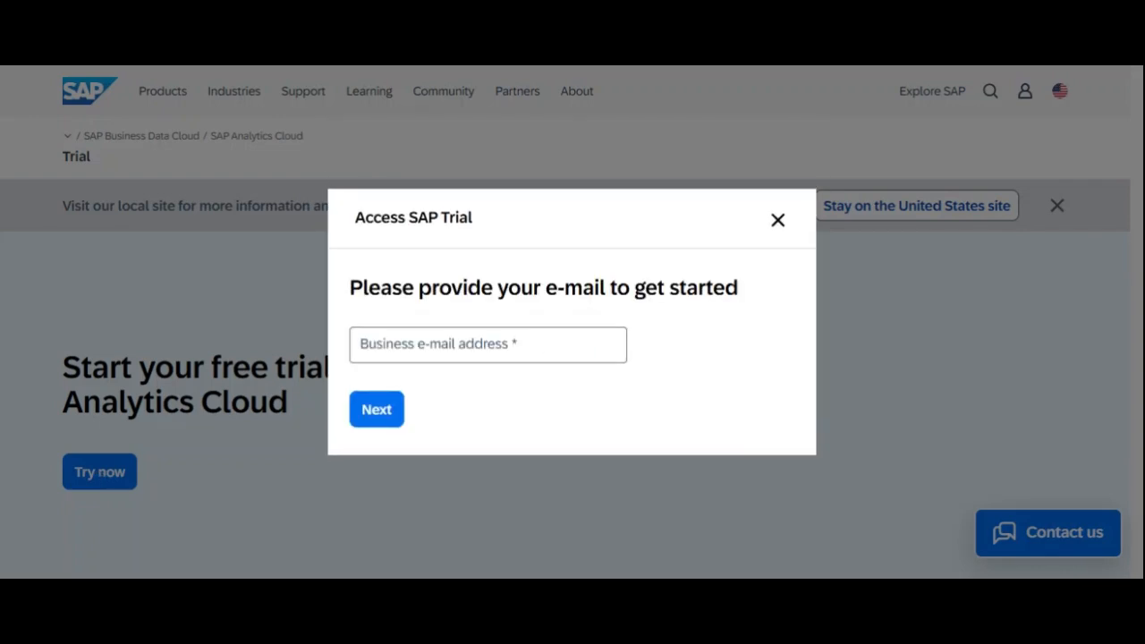
pyautogui.click(383, 351)
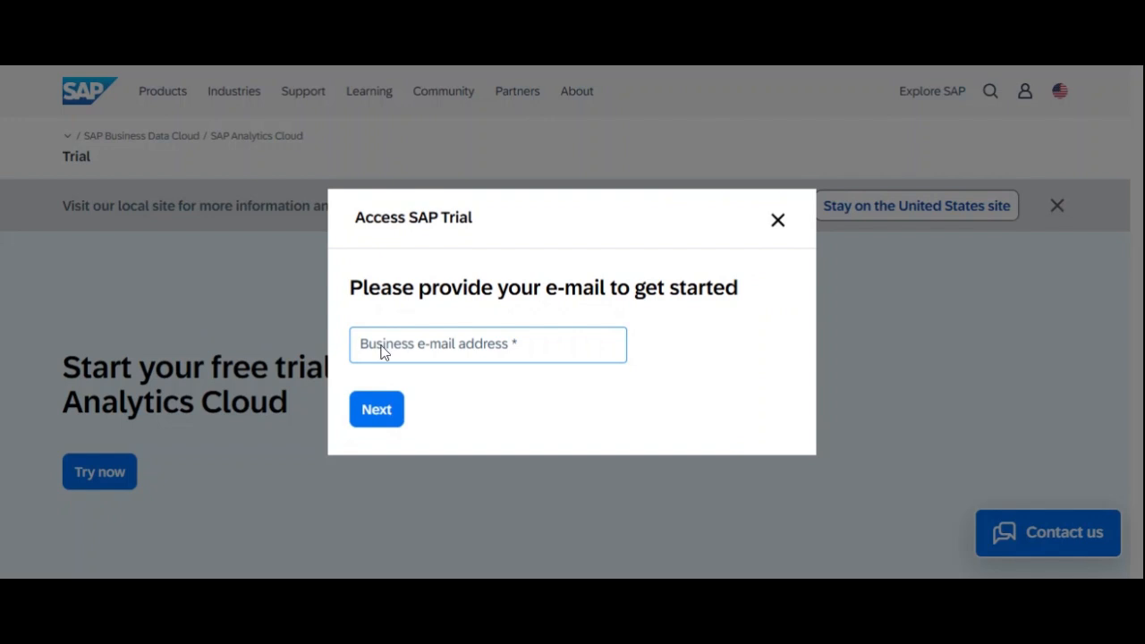